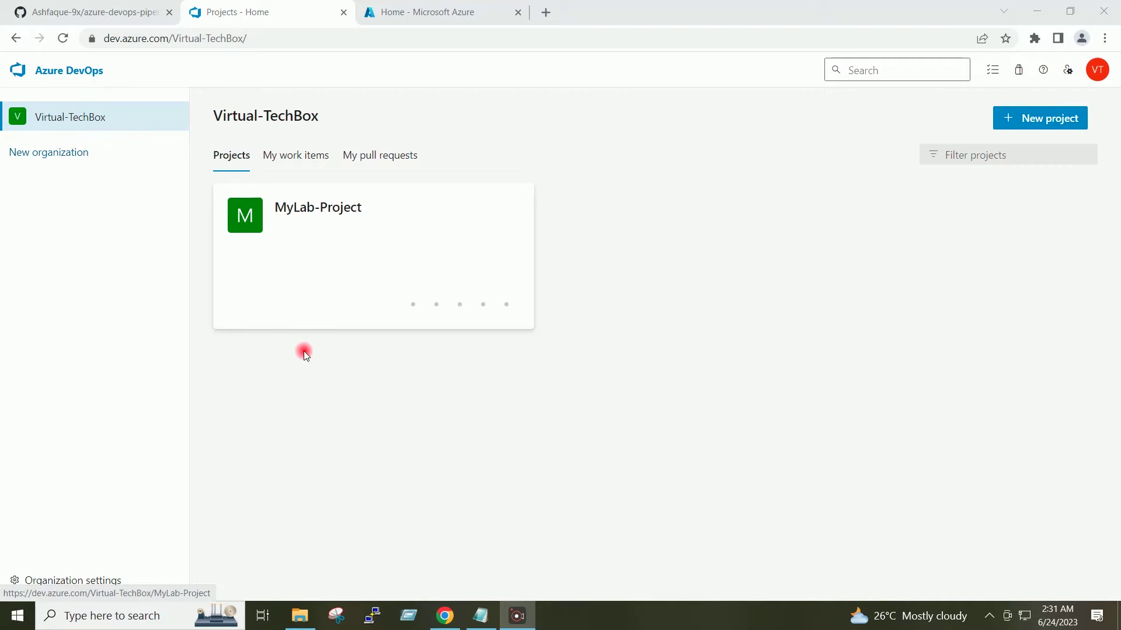
Review the service connections in MyLab-Project's settings, and return to the Virtual-TechBox organization's project list
click(331, 241)
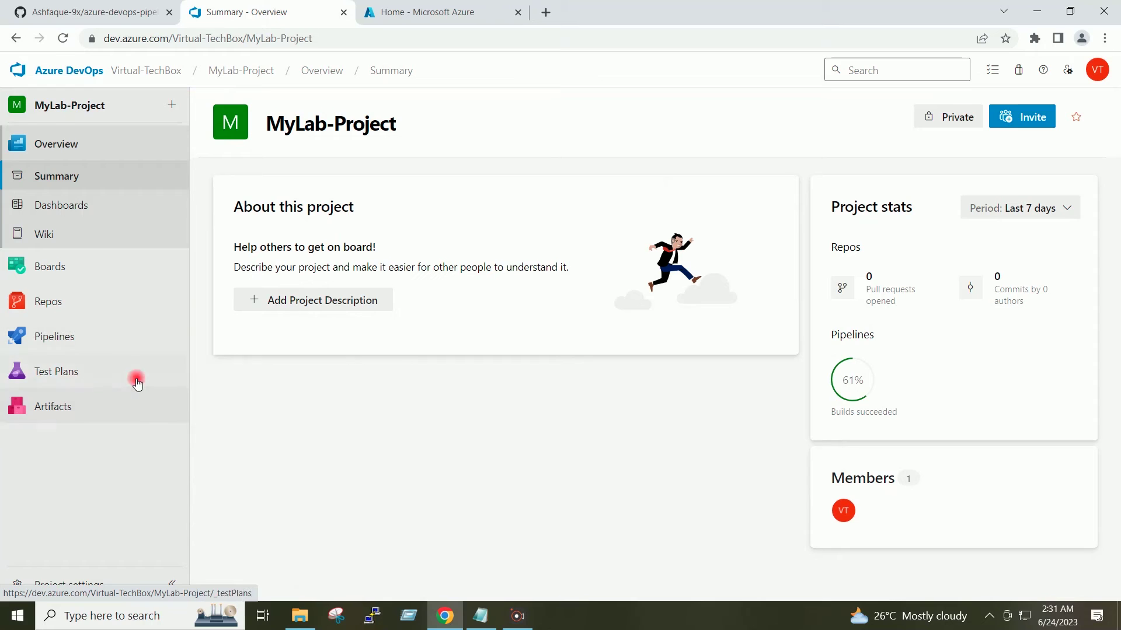
click(81, 585)
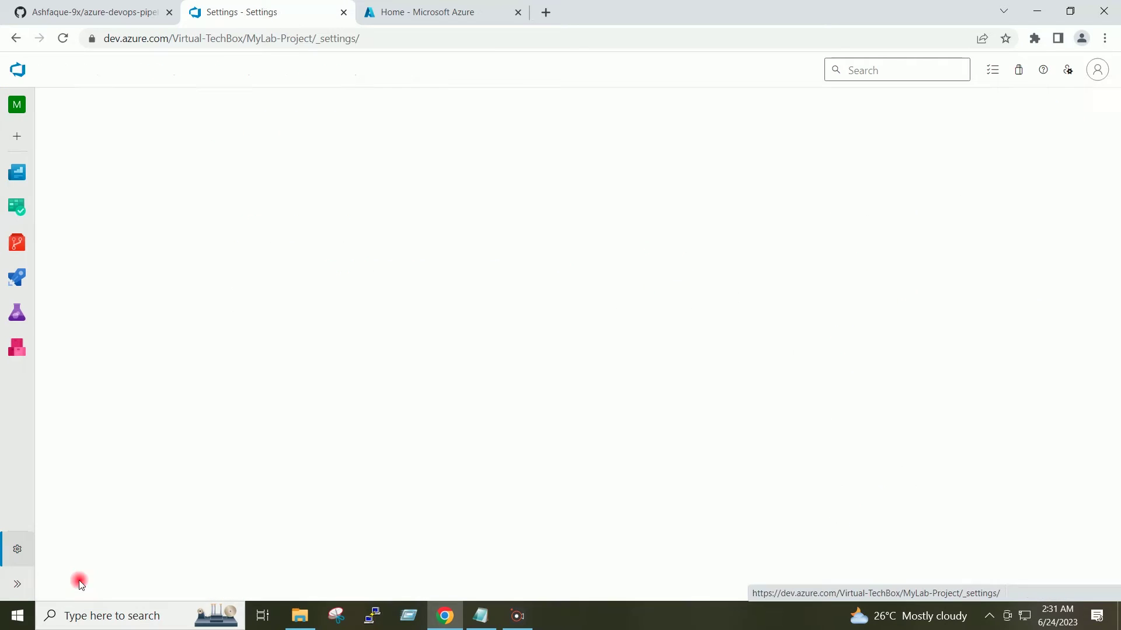
drag(206, 274, 204, 359)
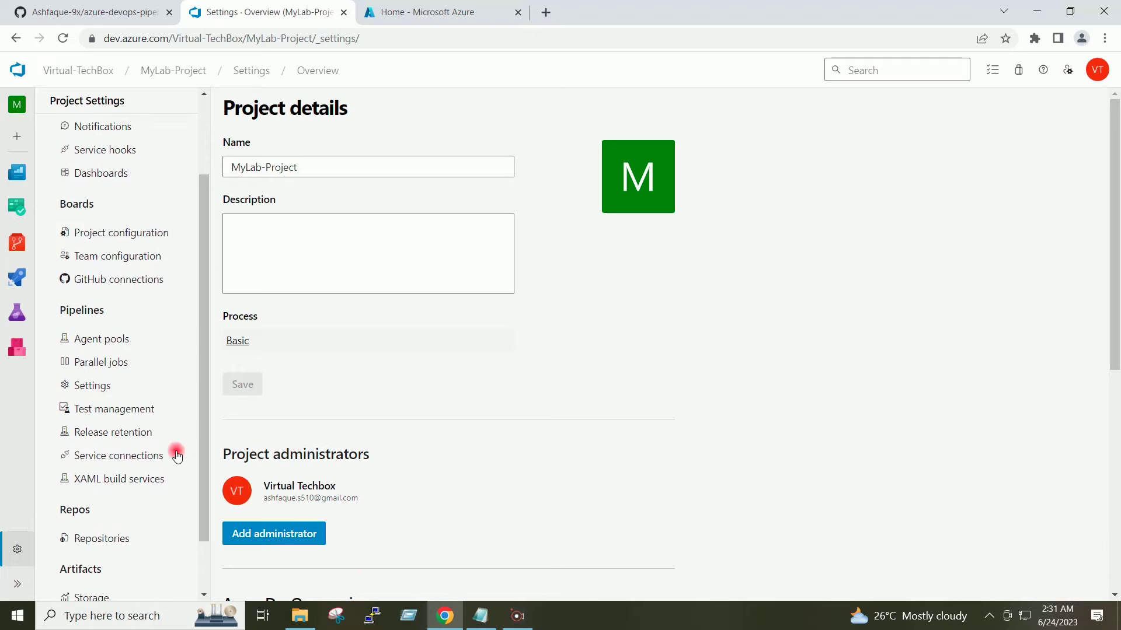
click(140, 455)
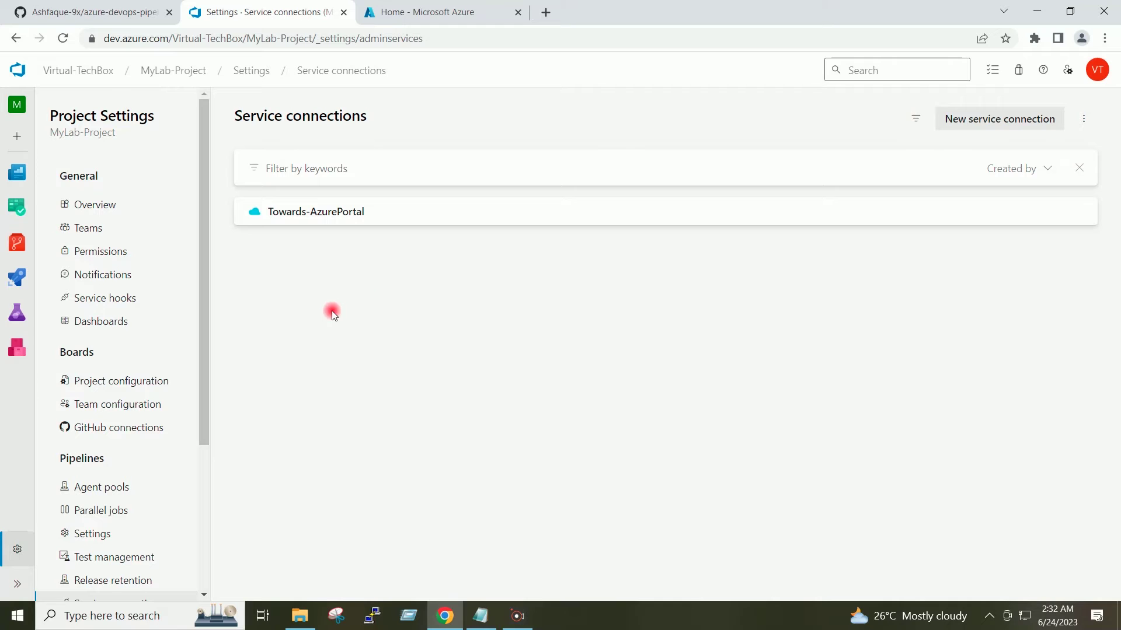
click(79, 70)
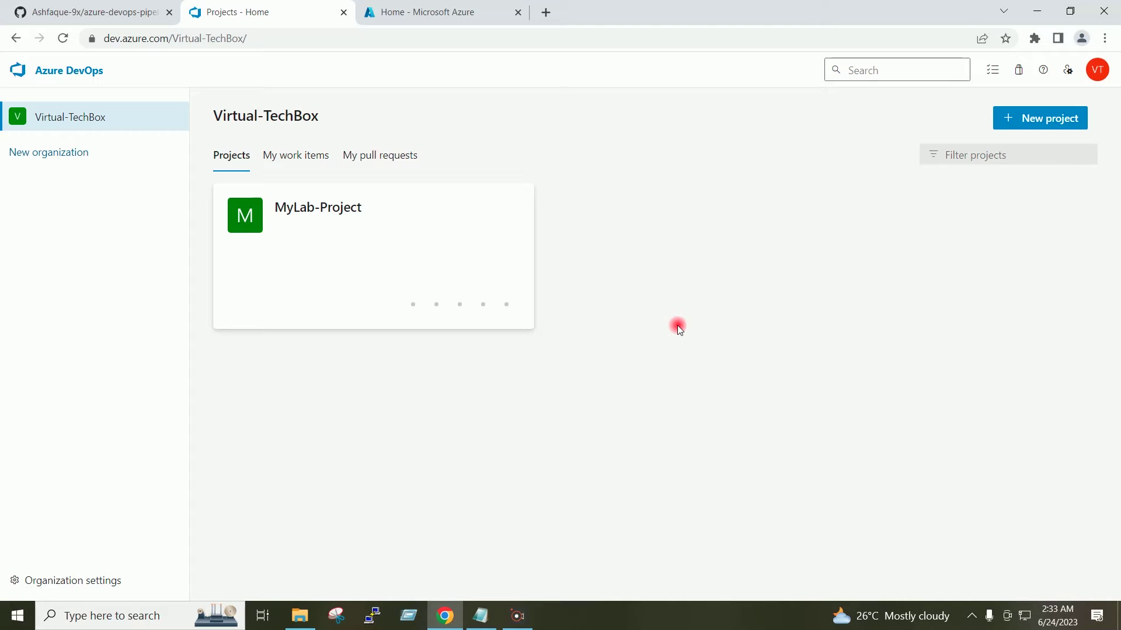
Switch to the Azure portal, find Microsoft's Container Registry service among the new resources, and begin creating it
click(423, 10)
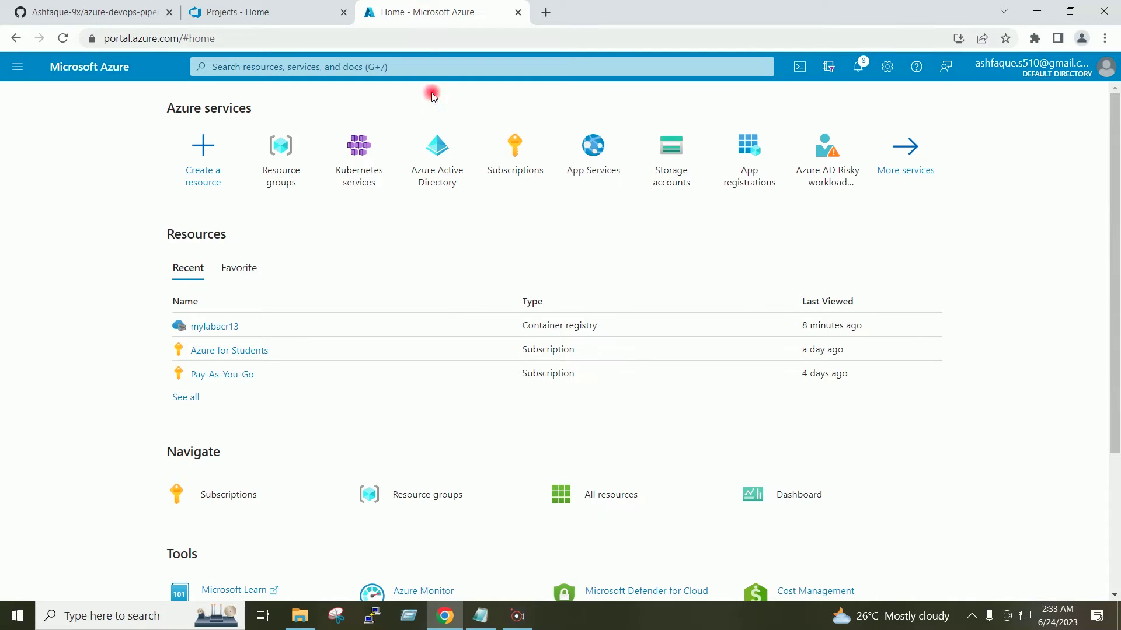
click(211, 174)
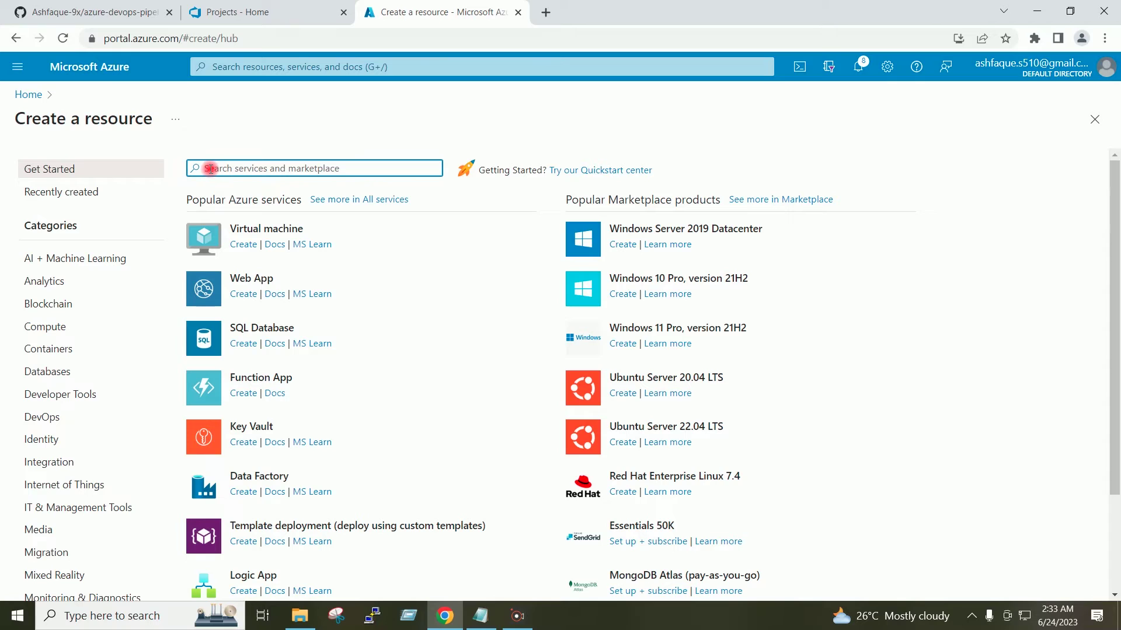
text(con)
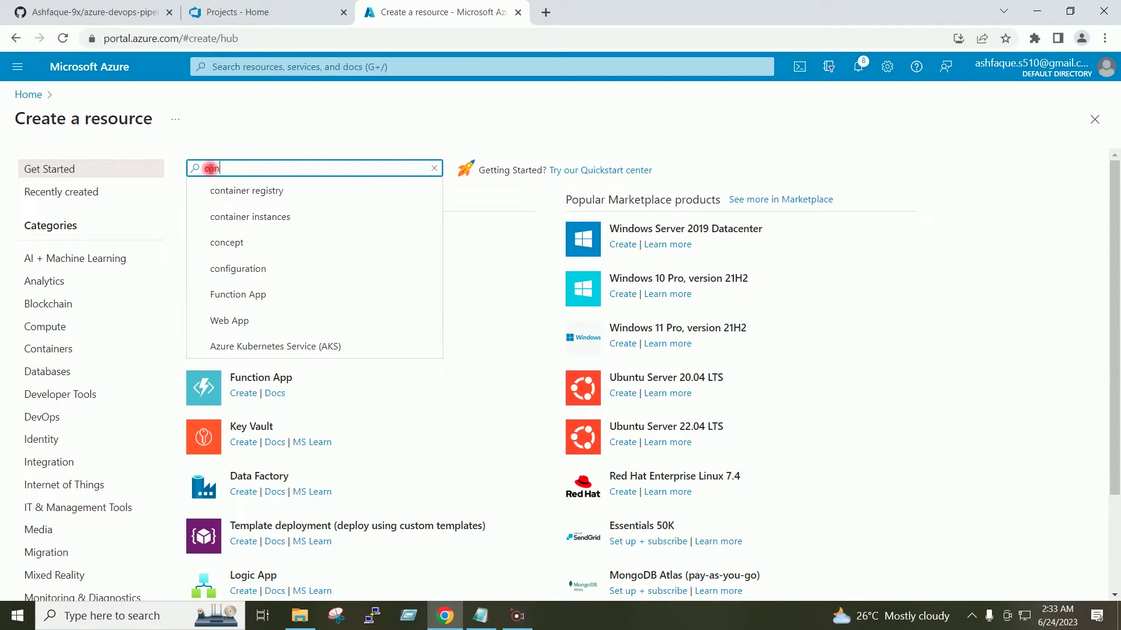
click(242, 190)
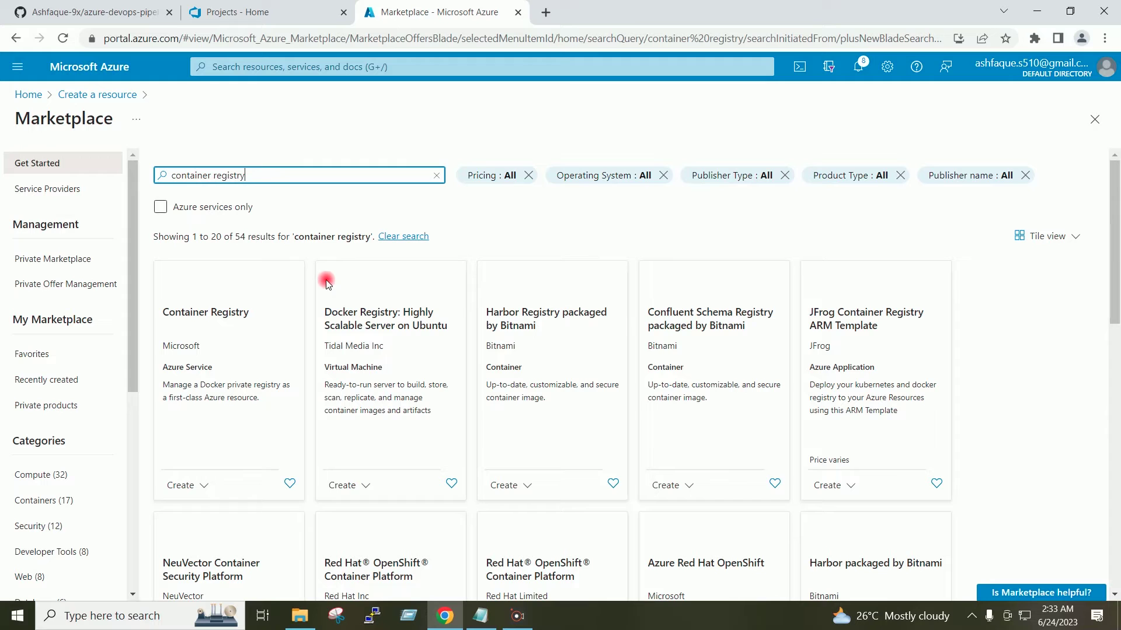
click(201, 337)
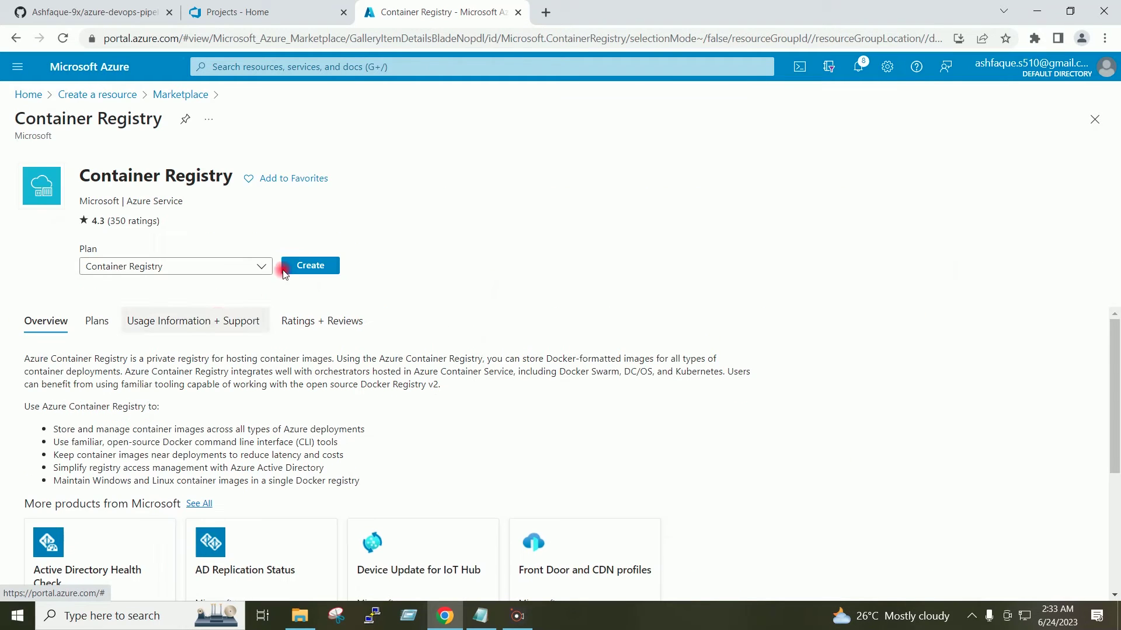
click(309, 264)
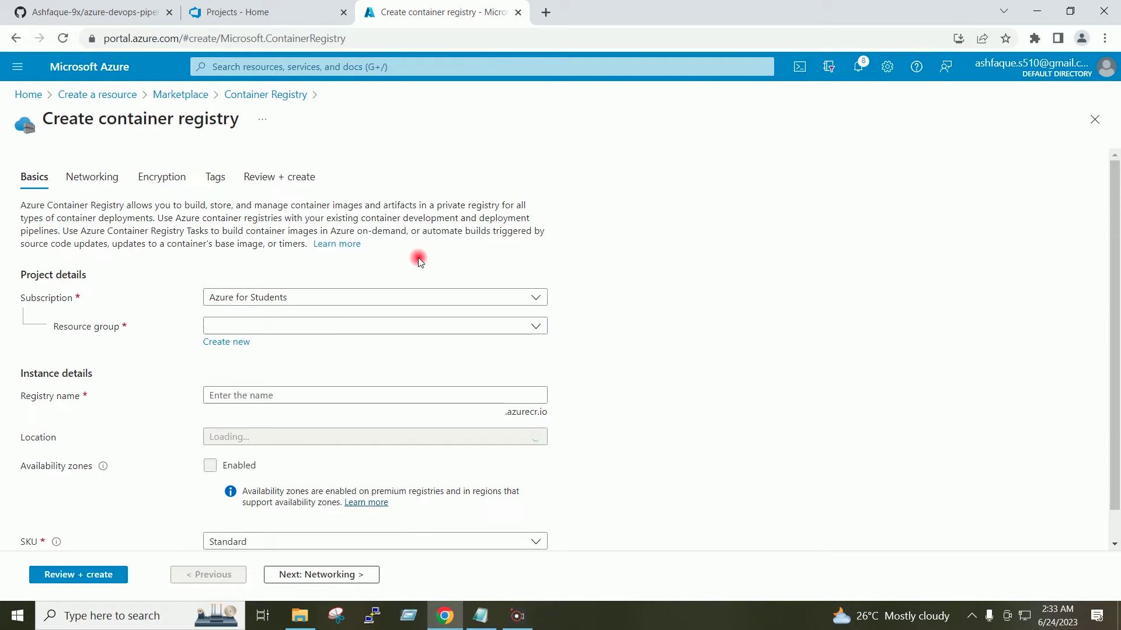
Create the resource group MyLab-RG for the container registry and name the registry mylabacr13
click(218, 345)
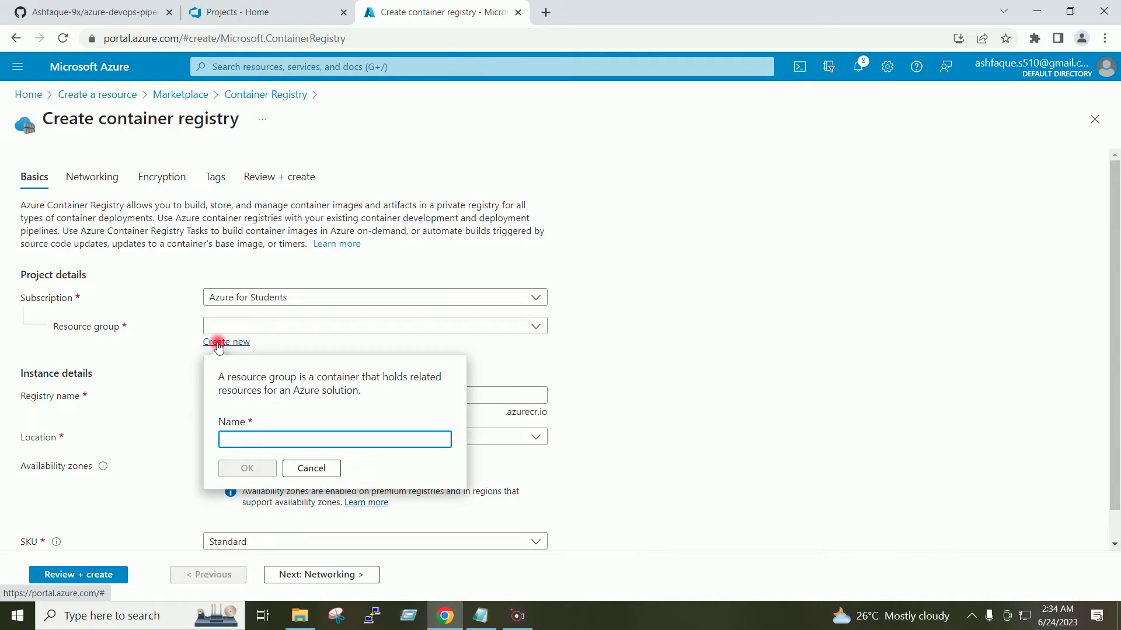
text(MyLab-RG)
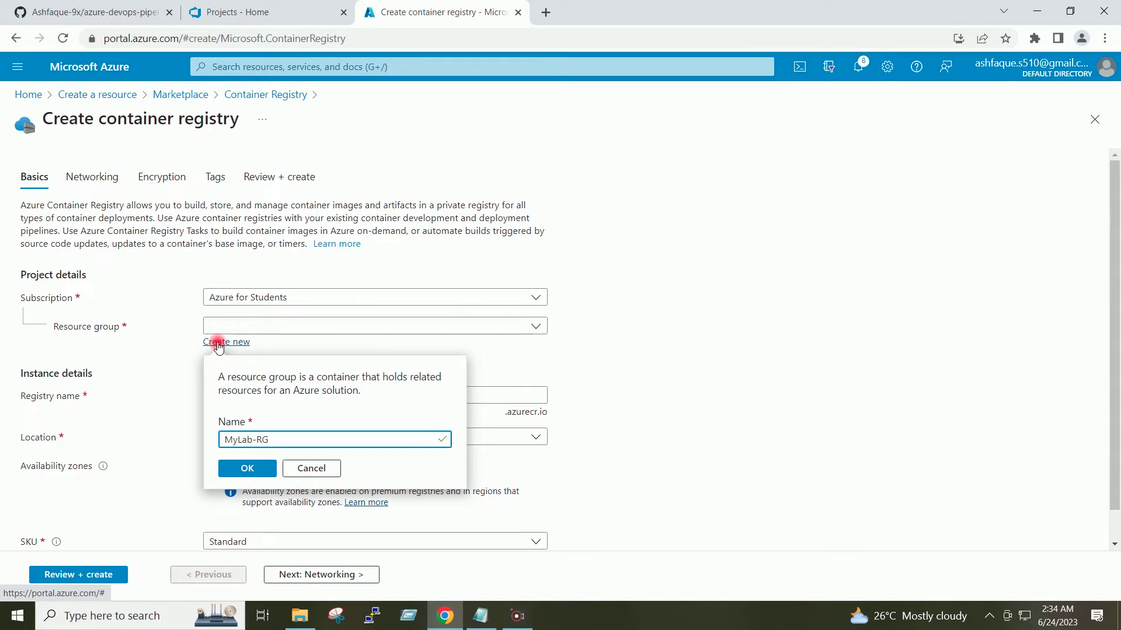
click(247, 468)
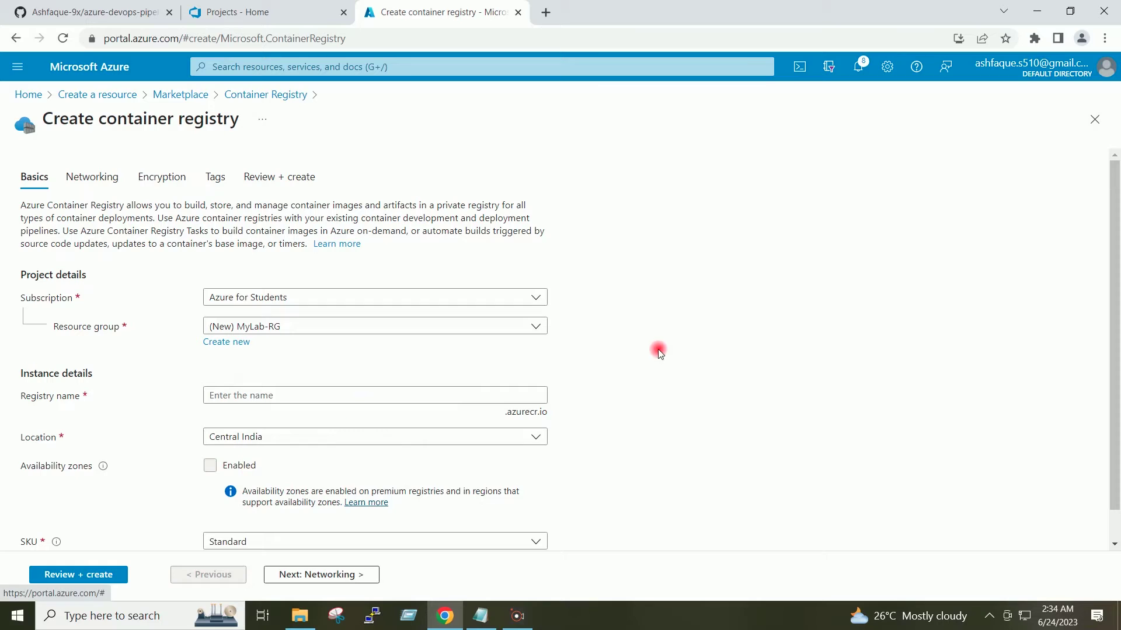
click(279, 401)
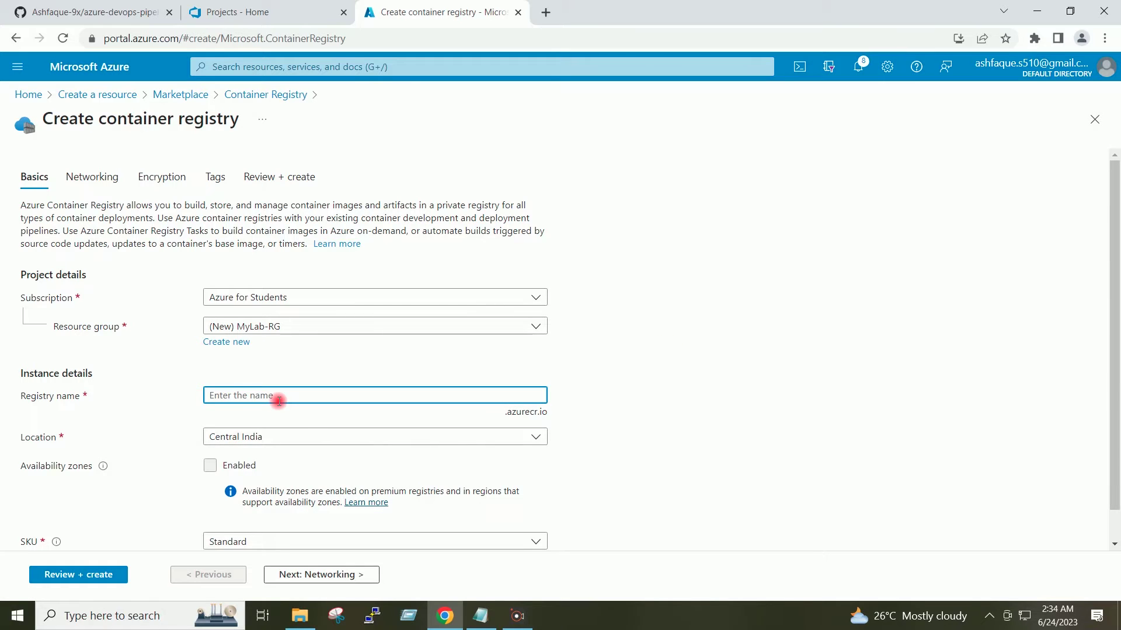
text(mylabacr13)
click(654, 336)
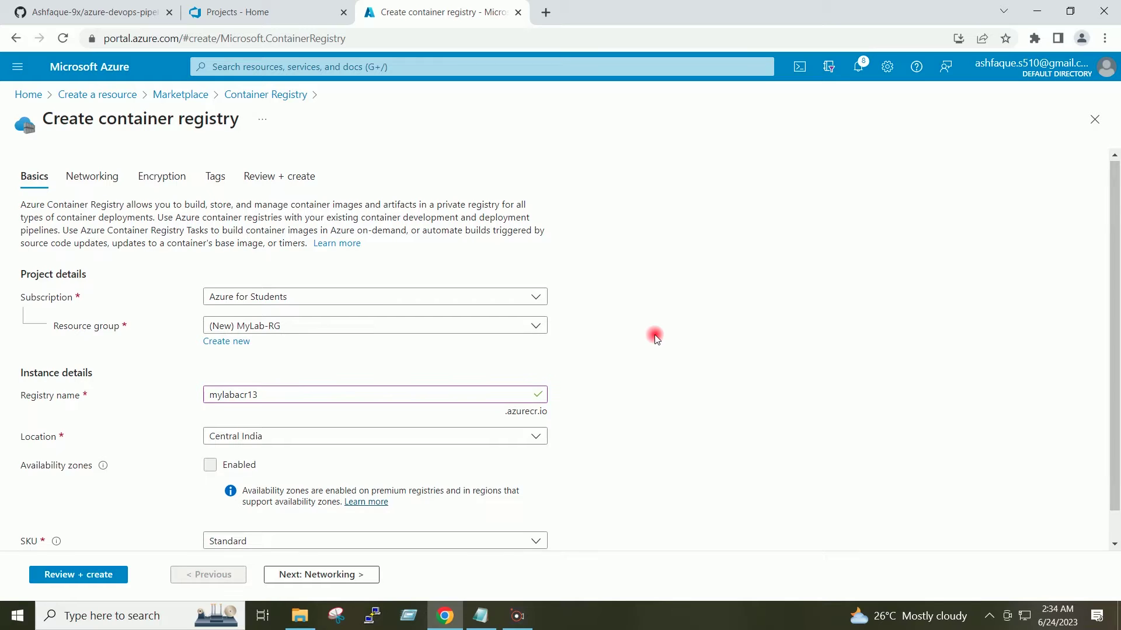
Keep the default SKU, networking, encryption and tag settings, and create the container registry
scroll(654, 337, down, 1)
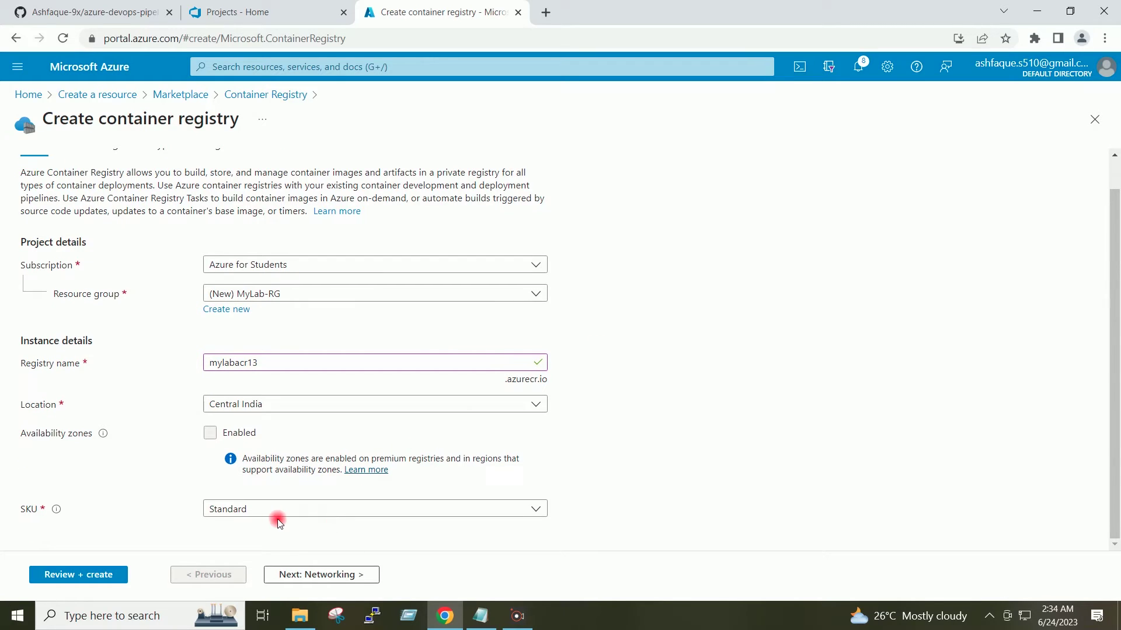
click(316, 575)
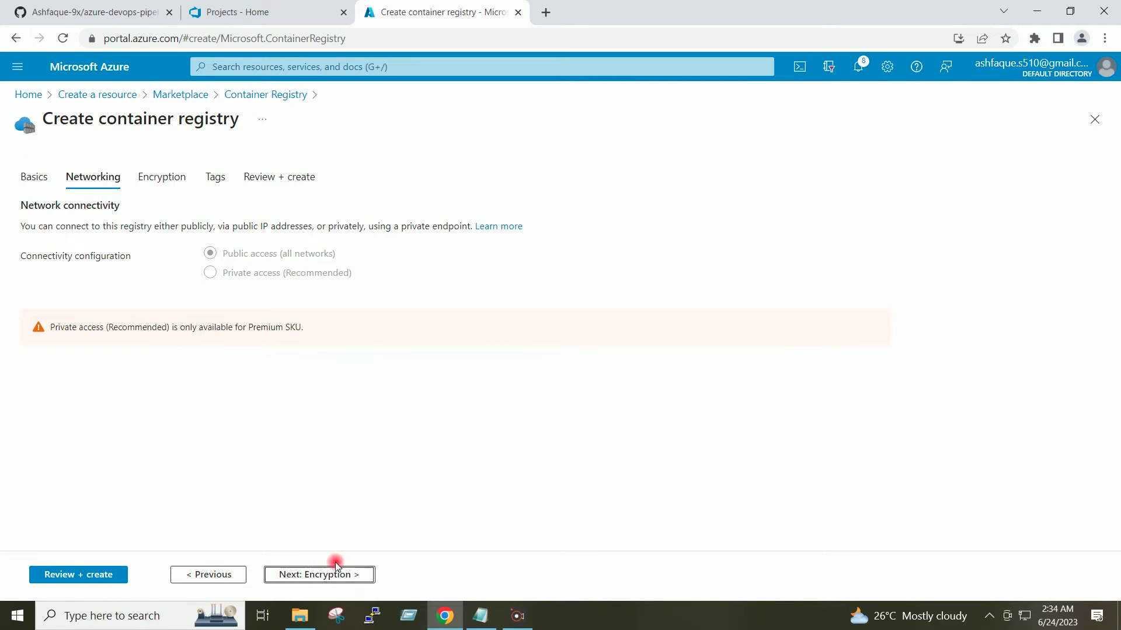
click(321, 575)
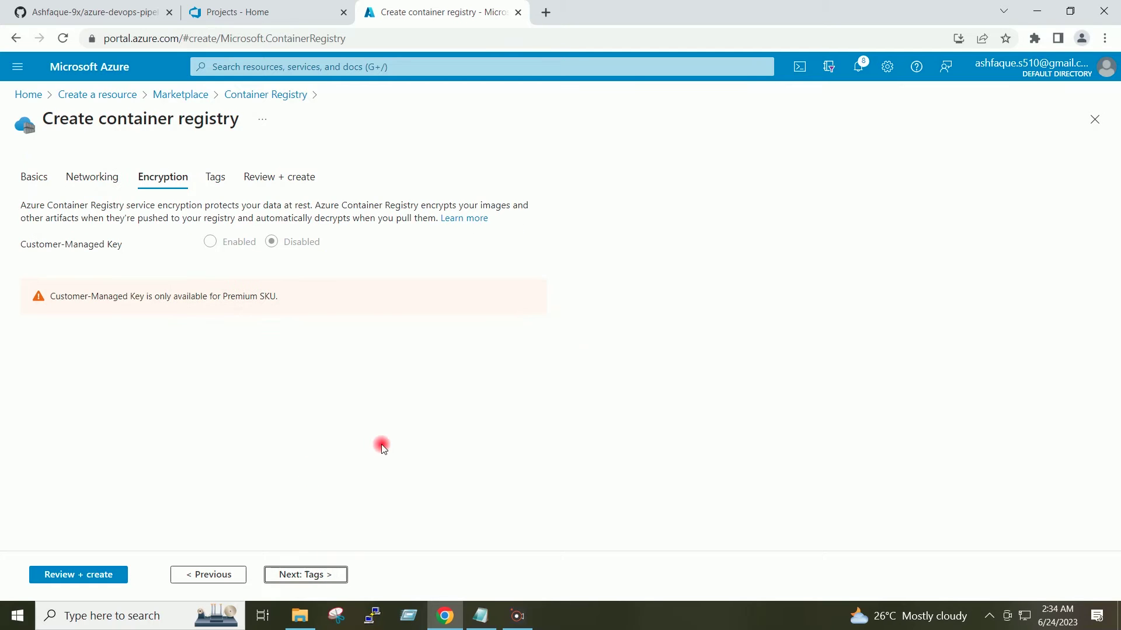
click(321, 576)
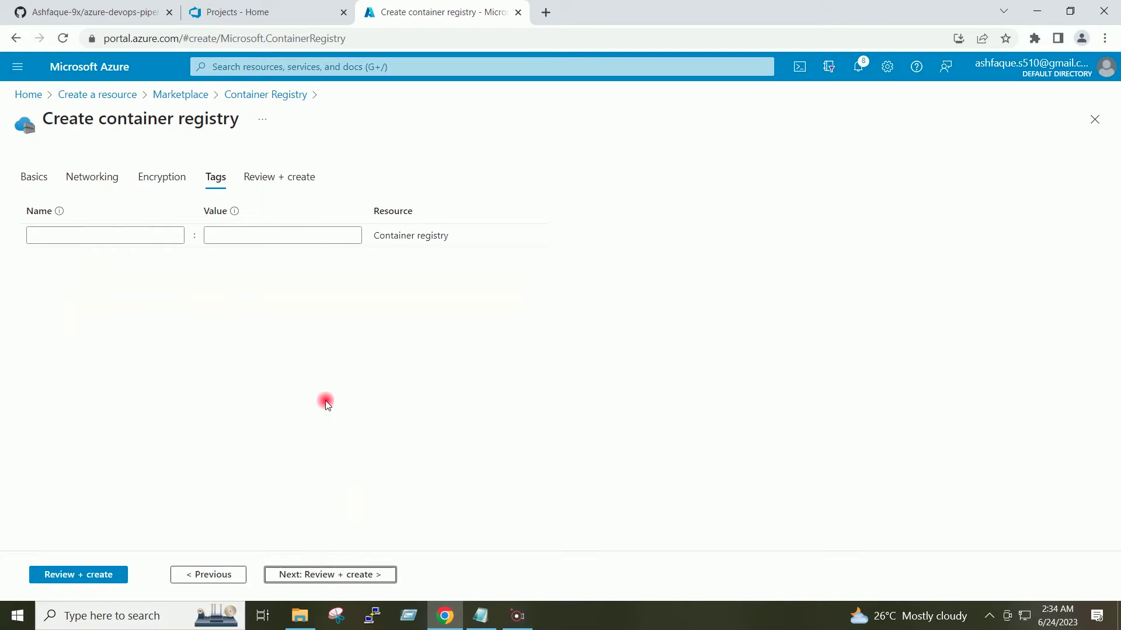
click(318, 575)
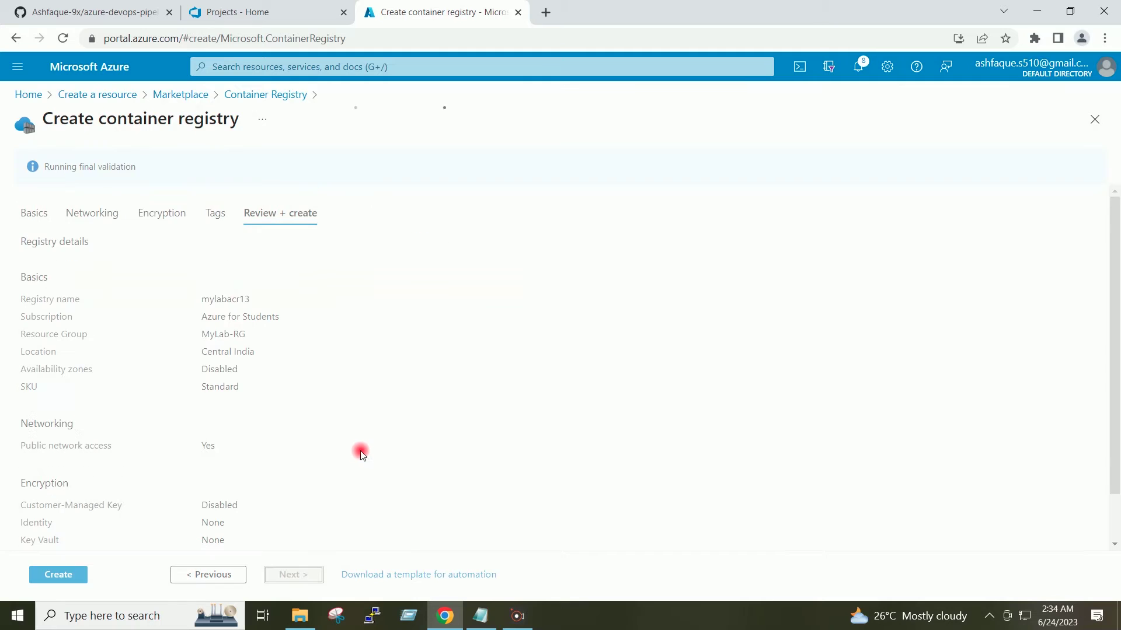
click(70, 577)
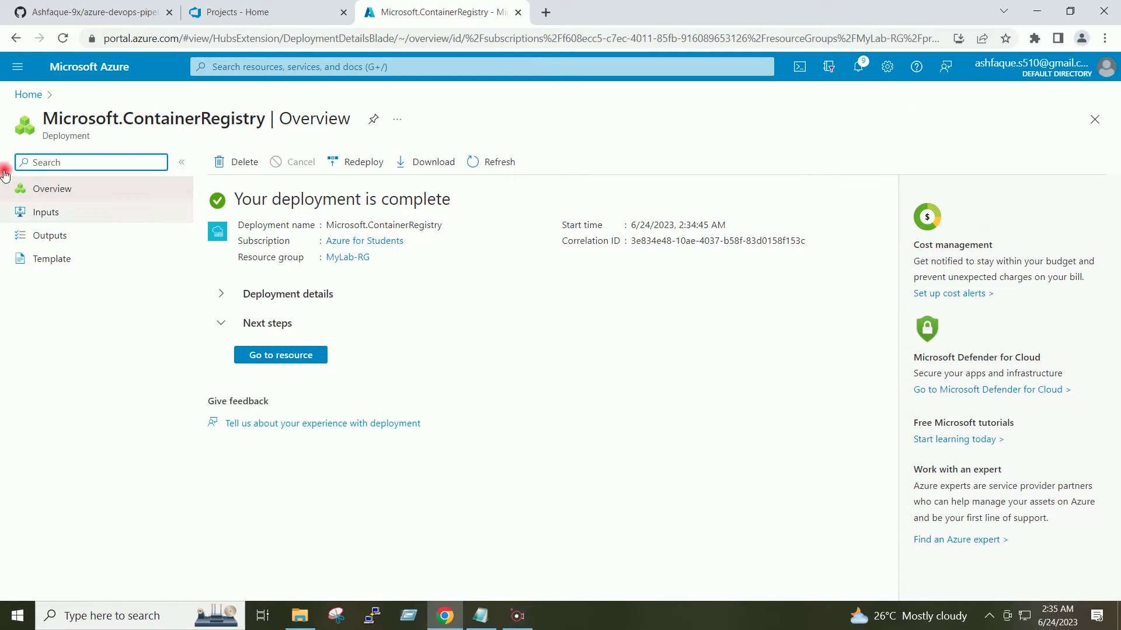
Return to the Azure home page and start creating a Kubernetes cluster from Kubernetes services
click(24, 95)
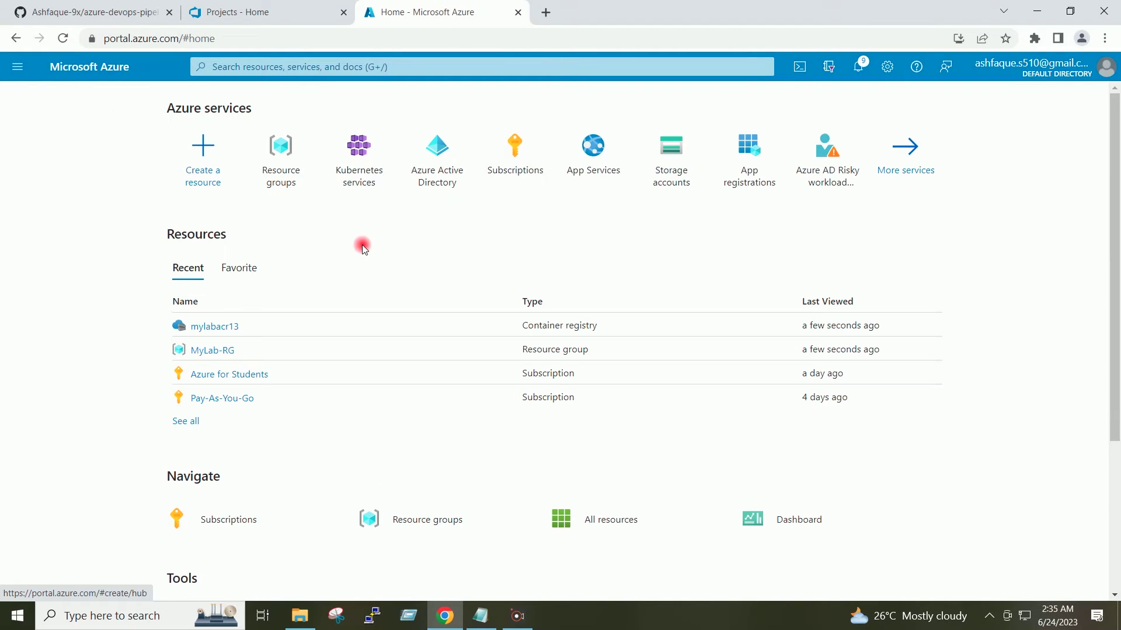
click(358, 153)
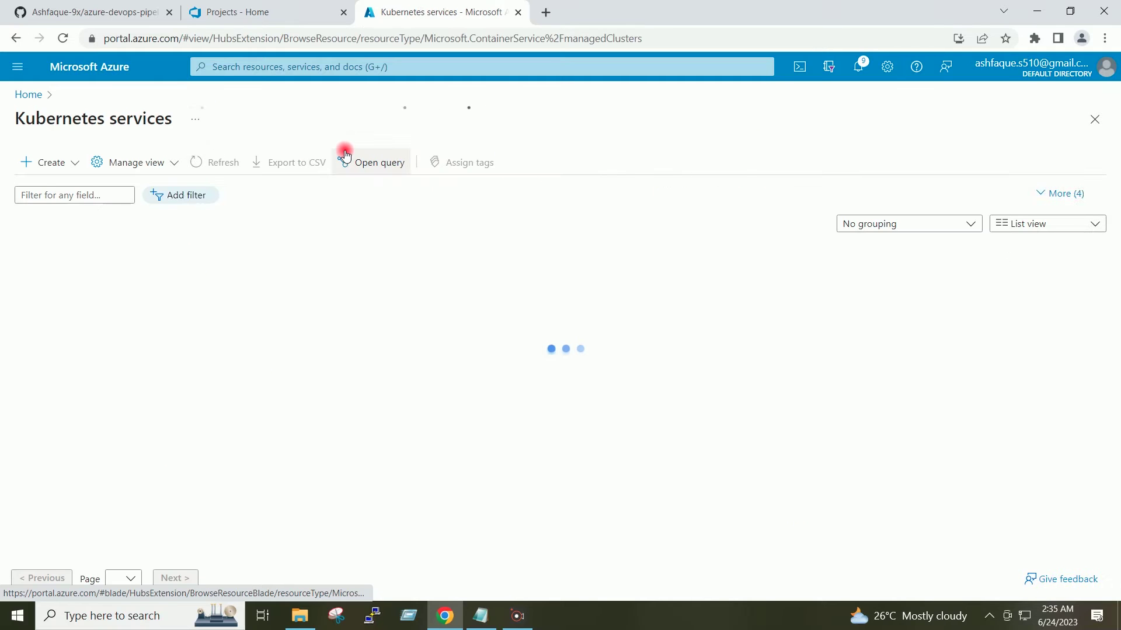
click(552, 490)
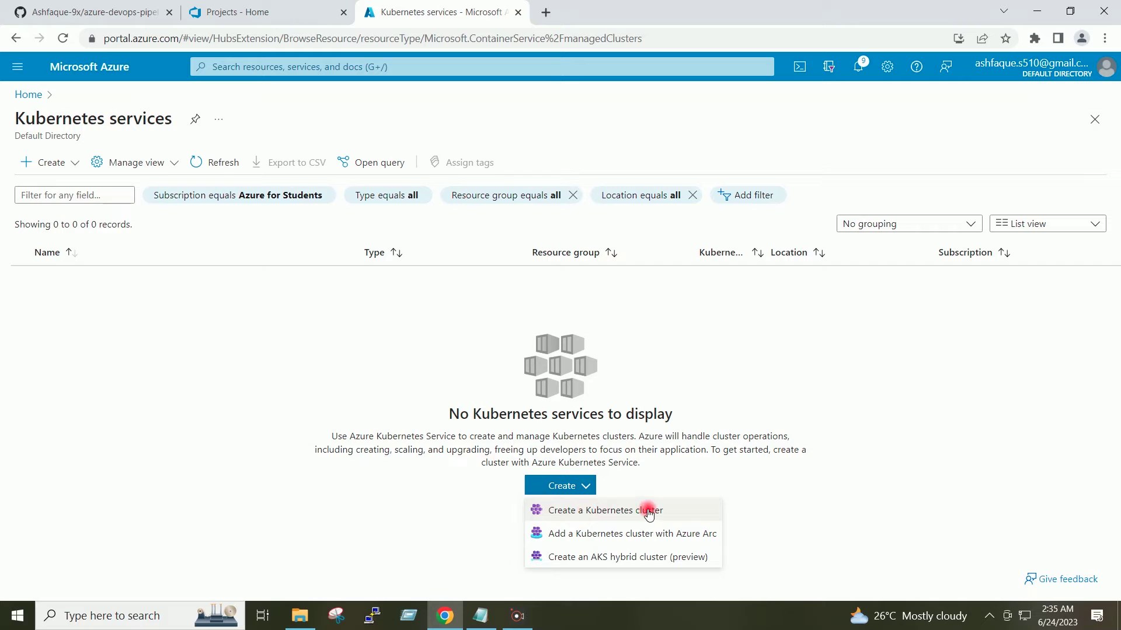
click(686, 509)
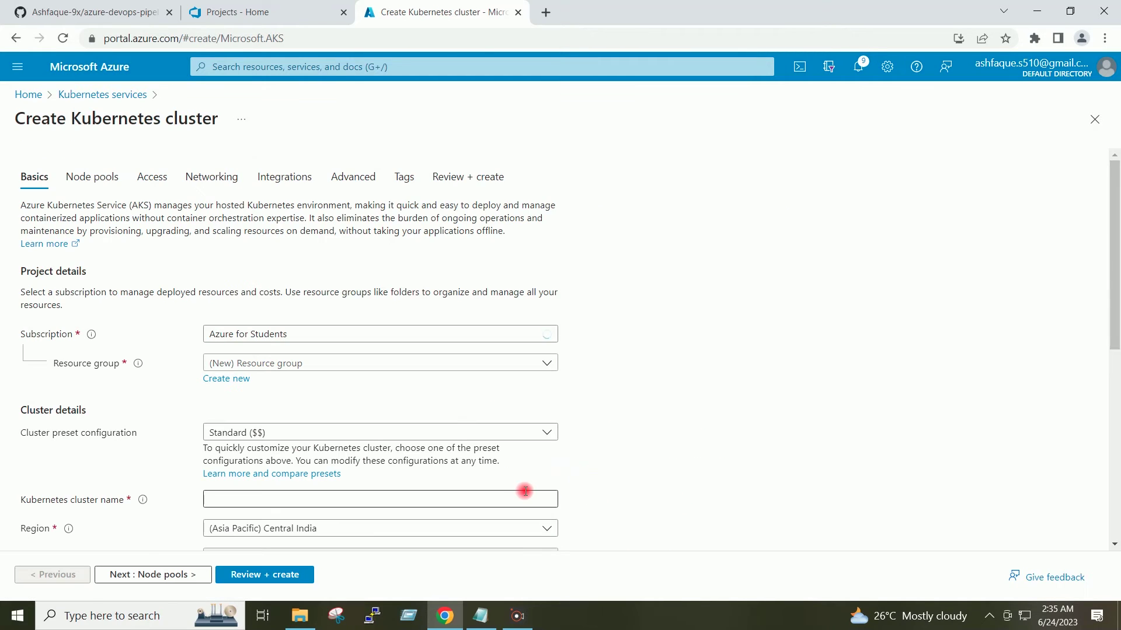
Assign the new cluster to the resource group MyLab-RG and name it mylab-aks
click(547, 363)
click(239, 412)
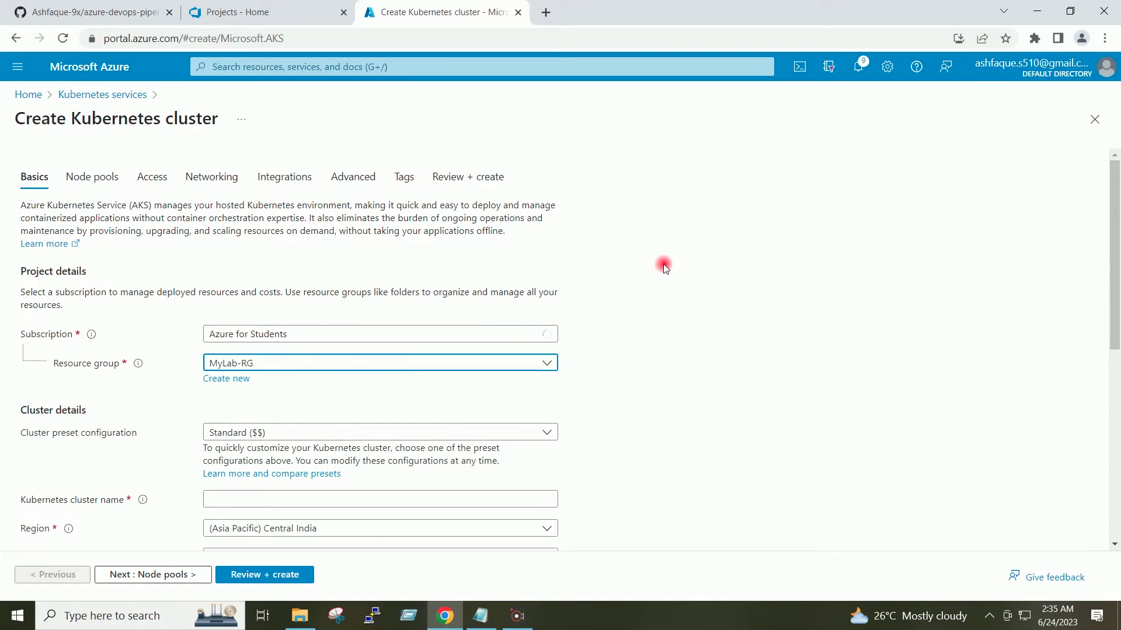
scroll(663, 266, down, 3)
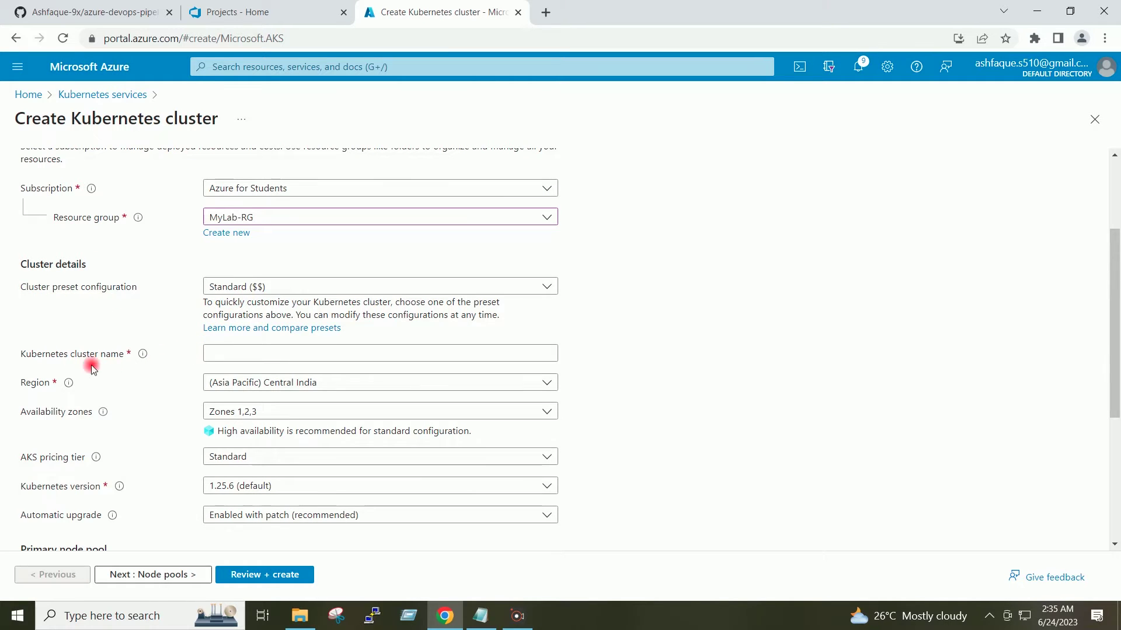
click(255, 352)
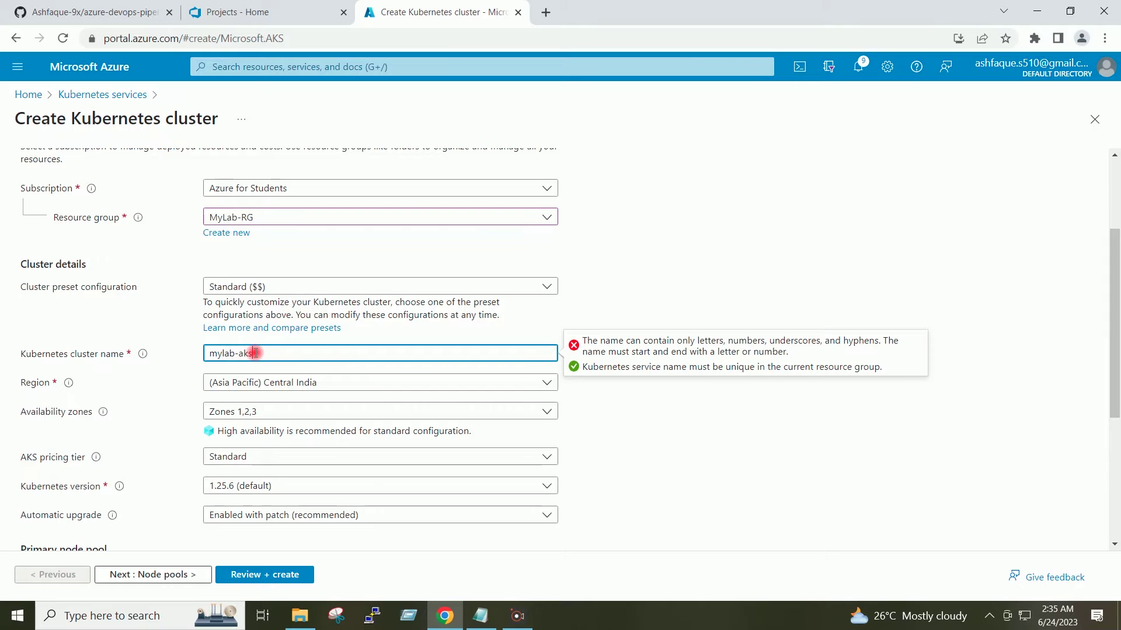
click(645, 274)
Deselect availability zones 1, 2 and 3 for the Kubernetes cluster
scroll(644, 274, down, 1)
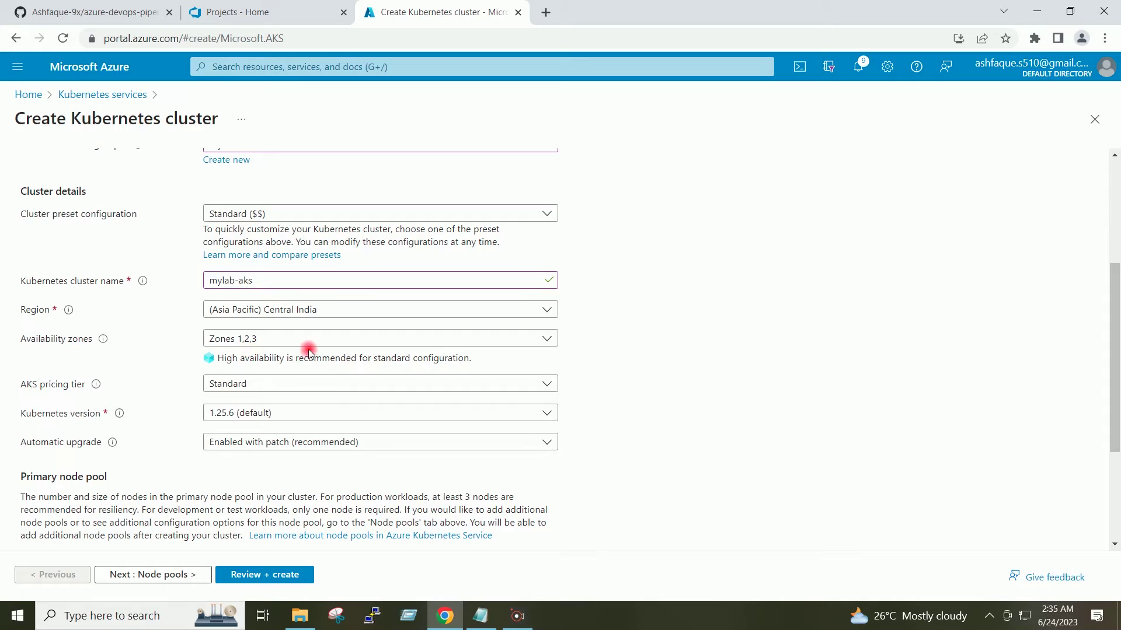
click(548, 342)
click(253, 358)
click(251, 382)
click(252, 407)
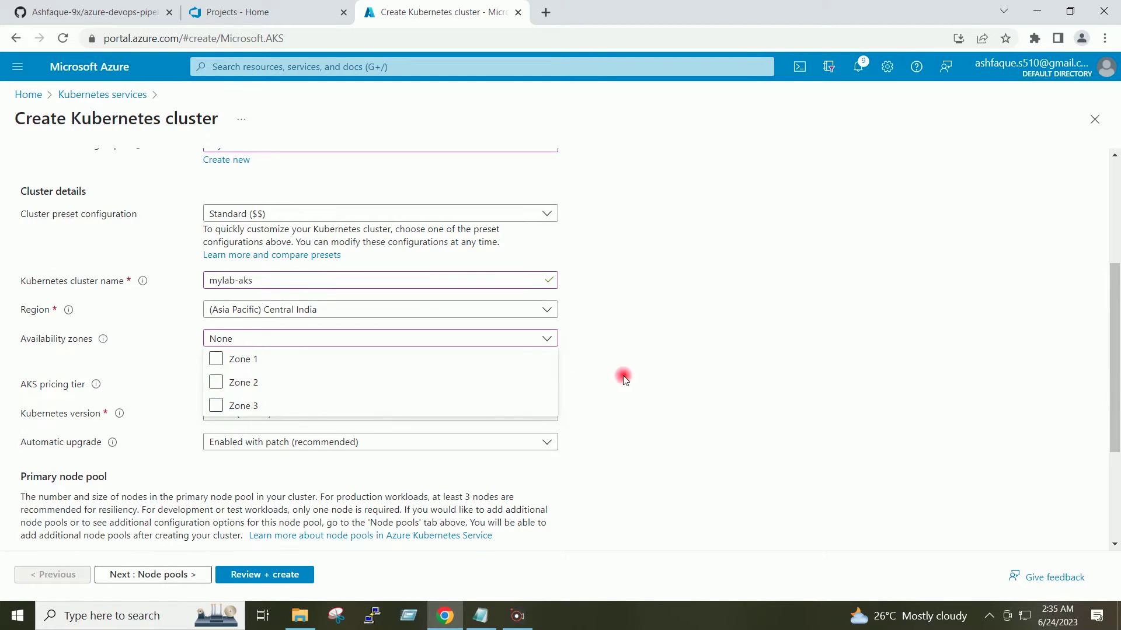
click(655, 358)
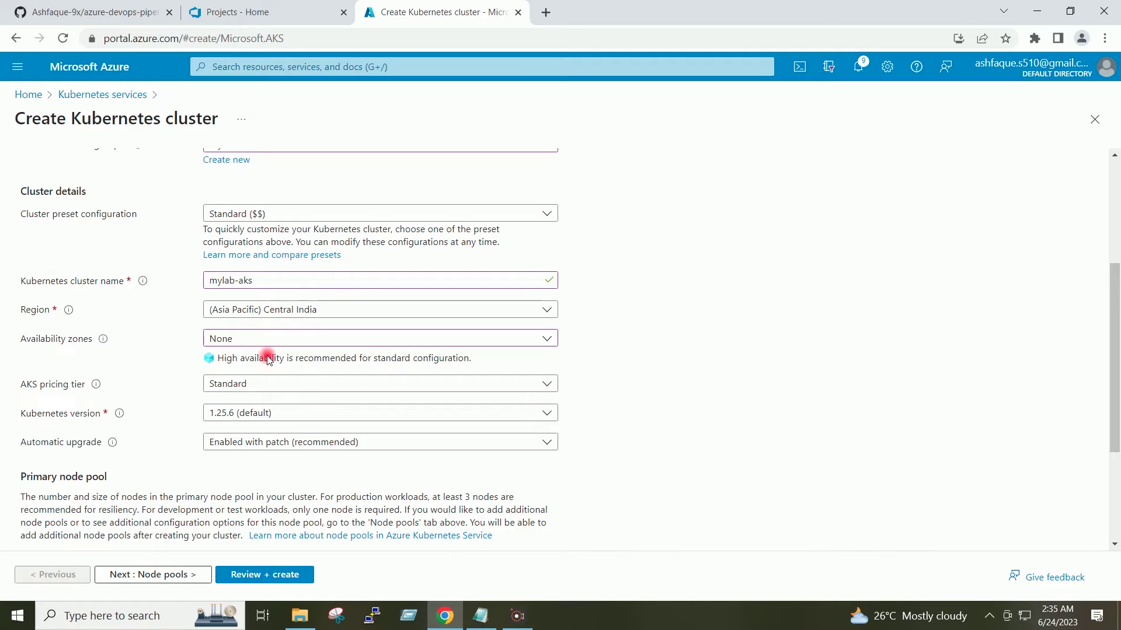
Set the cluster's AKS pricing tier to Free
click(531, 386)
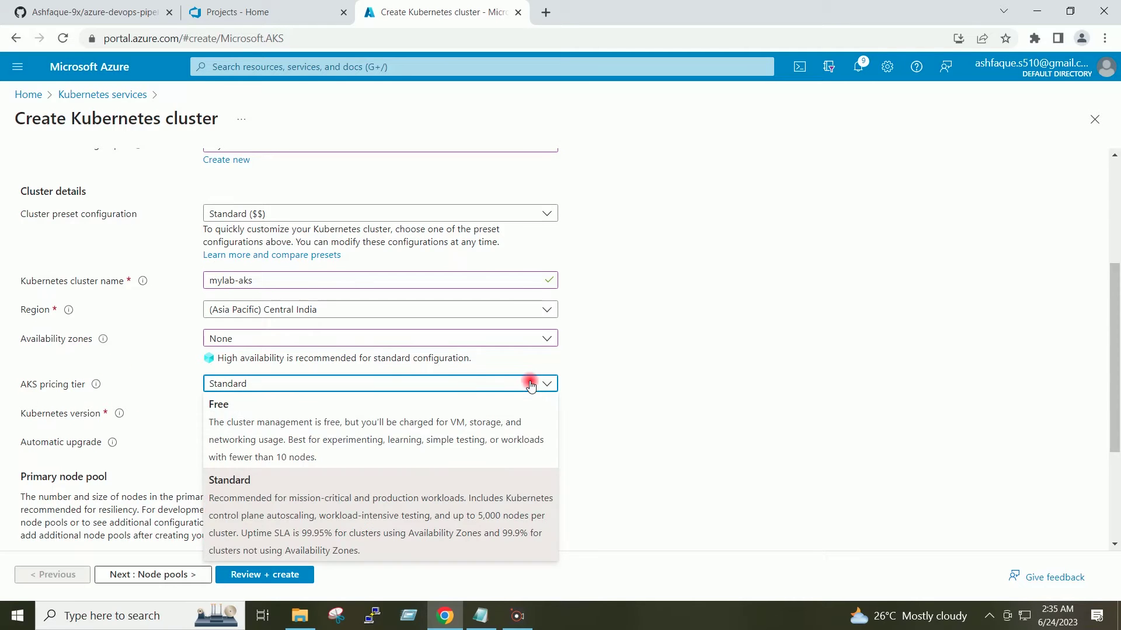
click(296, 424)
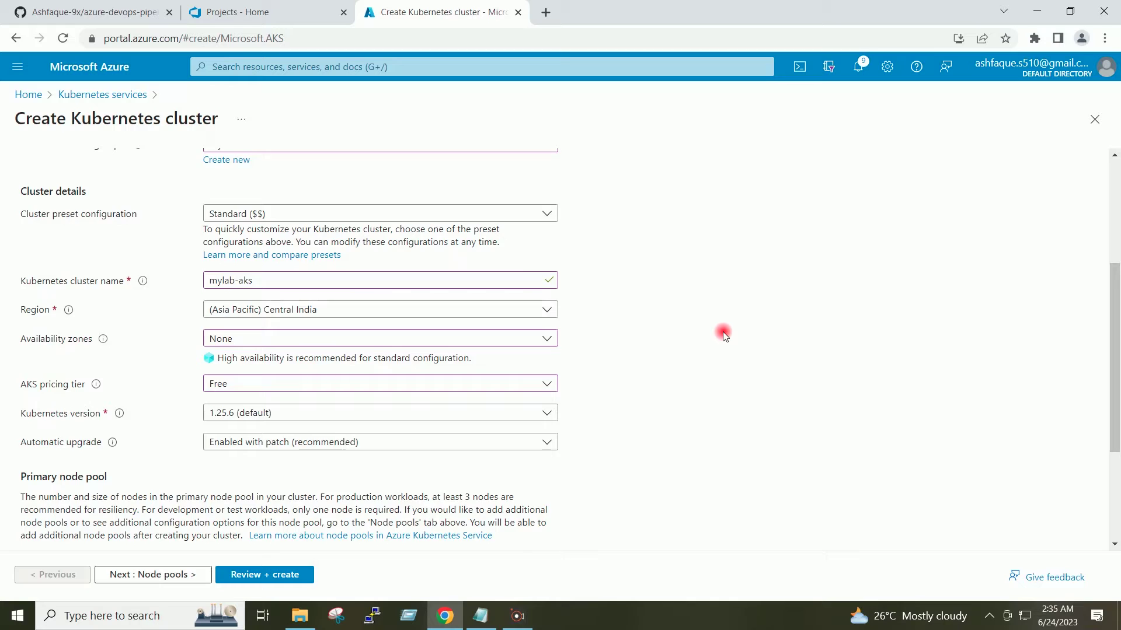
scroll(726, 337, down, 3)
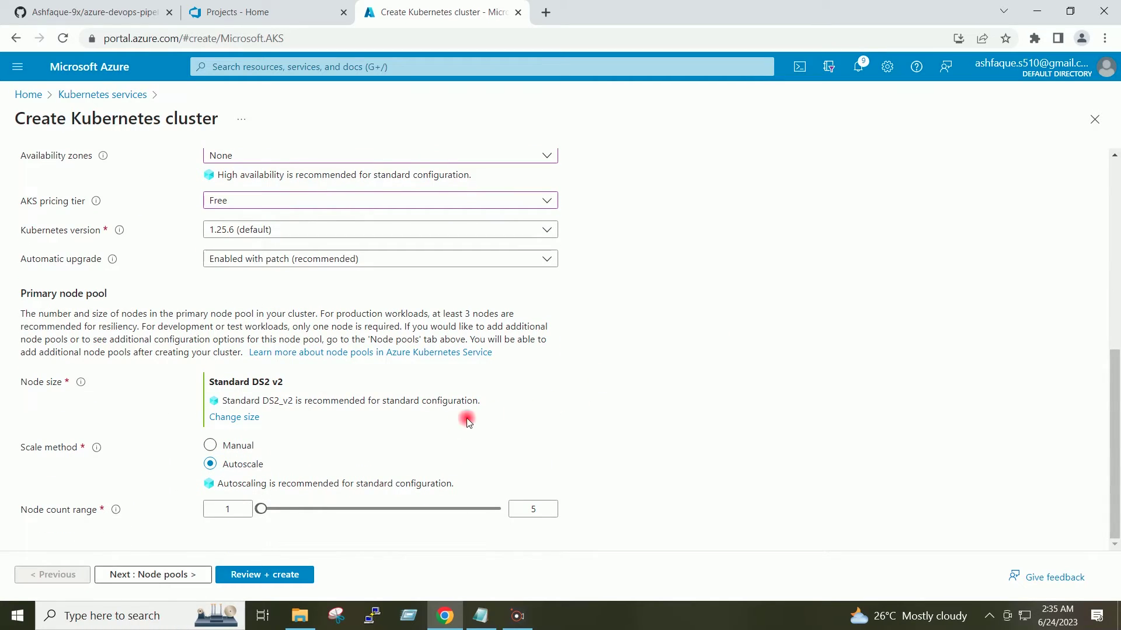
Switch the primary node pool's scale method to Manual and set the node count to 2
click(211, 446)
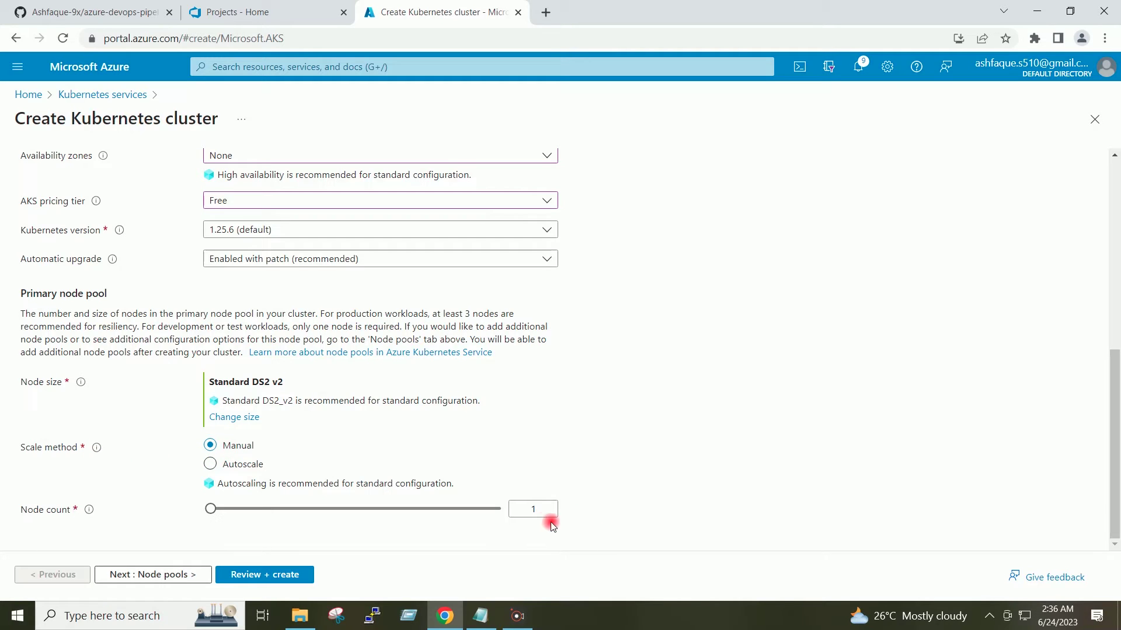
double_click(536, 510)
text(2)
Keep the default node pool, access and networking settings, and connect the cluster to the container registry mylabacr13
click(140, 574)
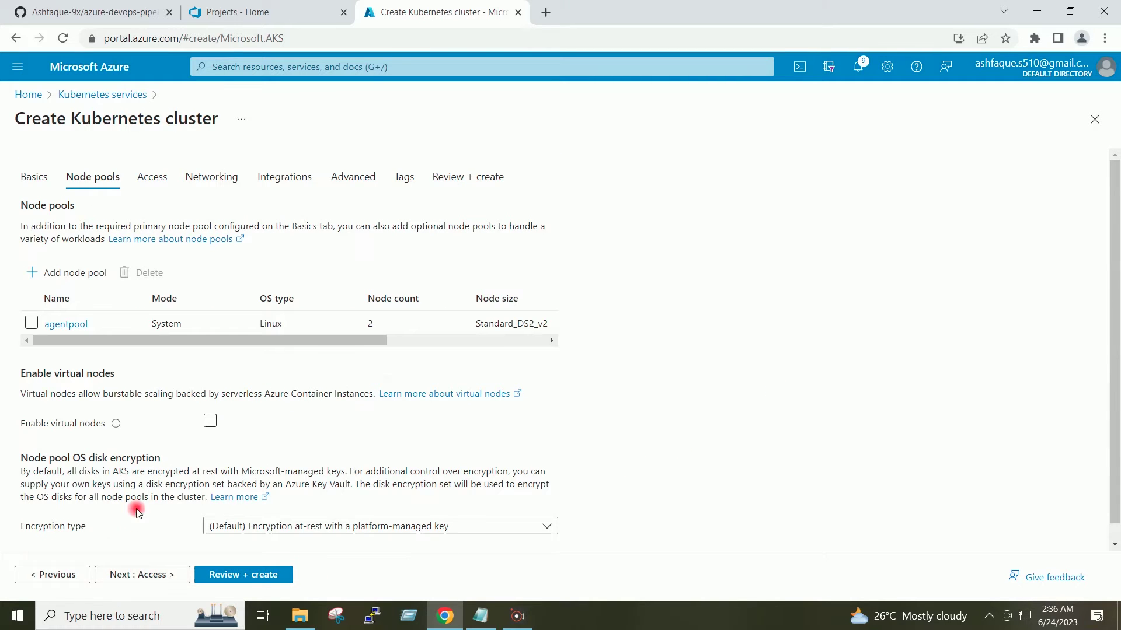
click(134, 583)
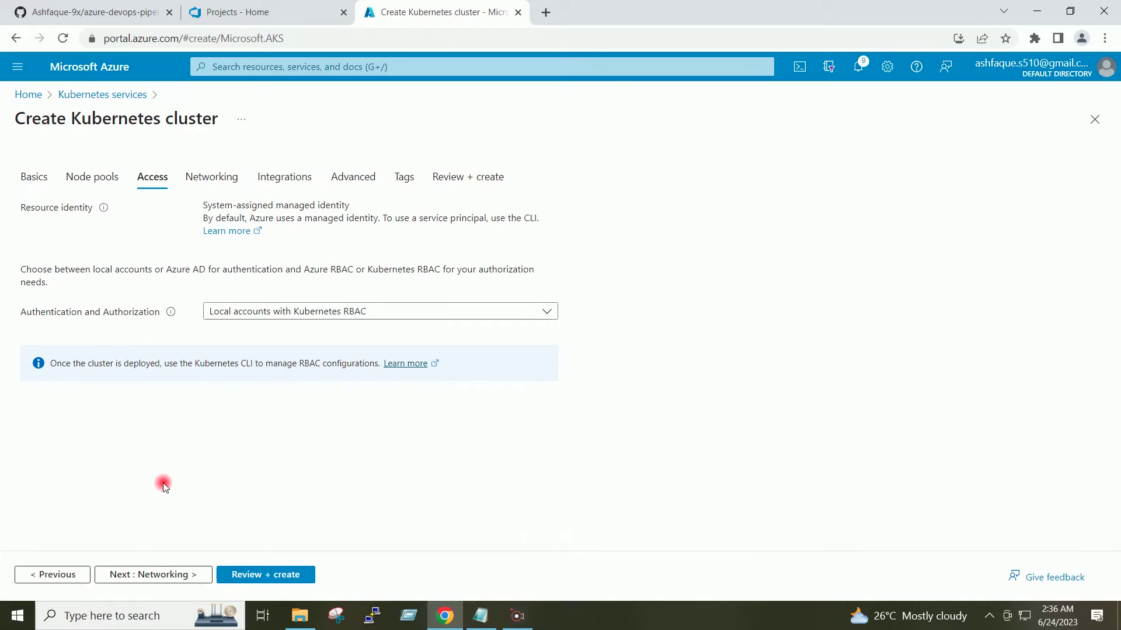
click(163, 573)
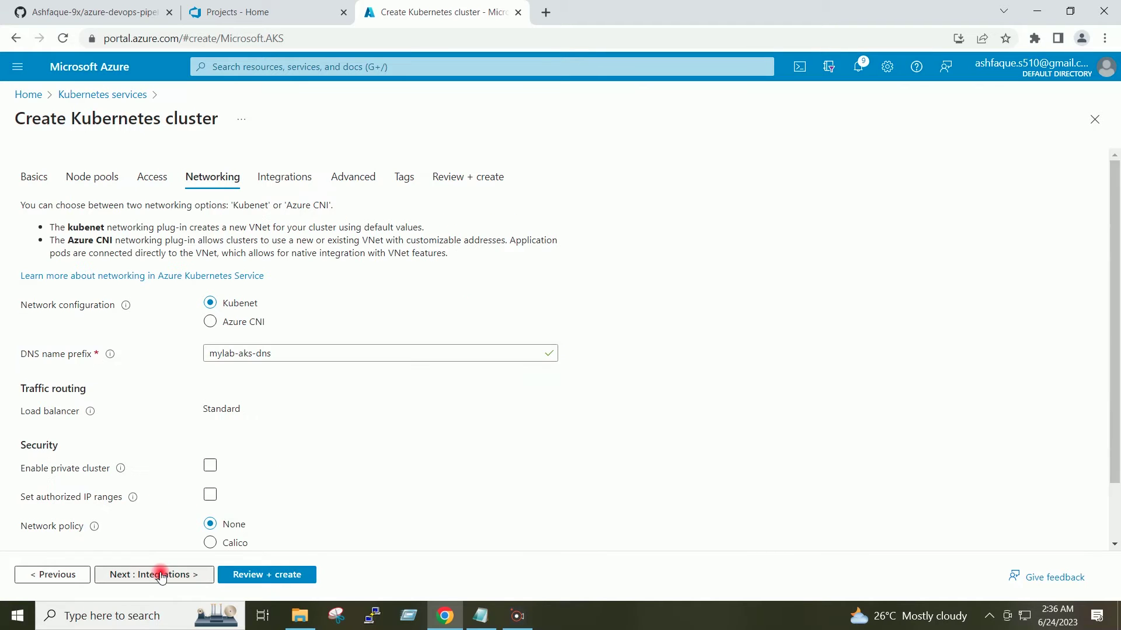
scroll(490, 375, down, 2)
scroll(490, 375, up, 2)
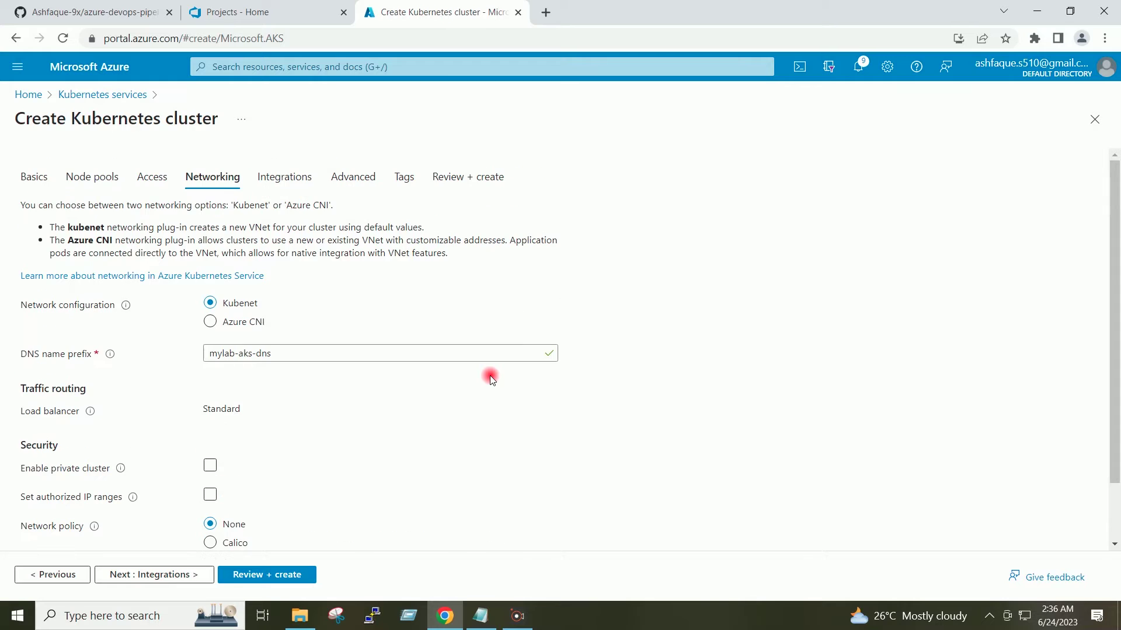
click(175, 574)
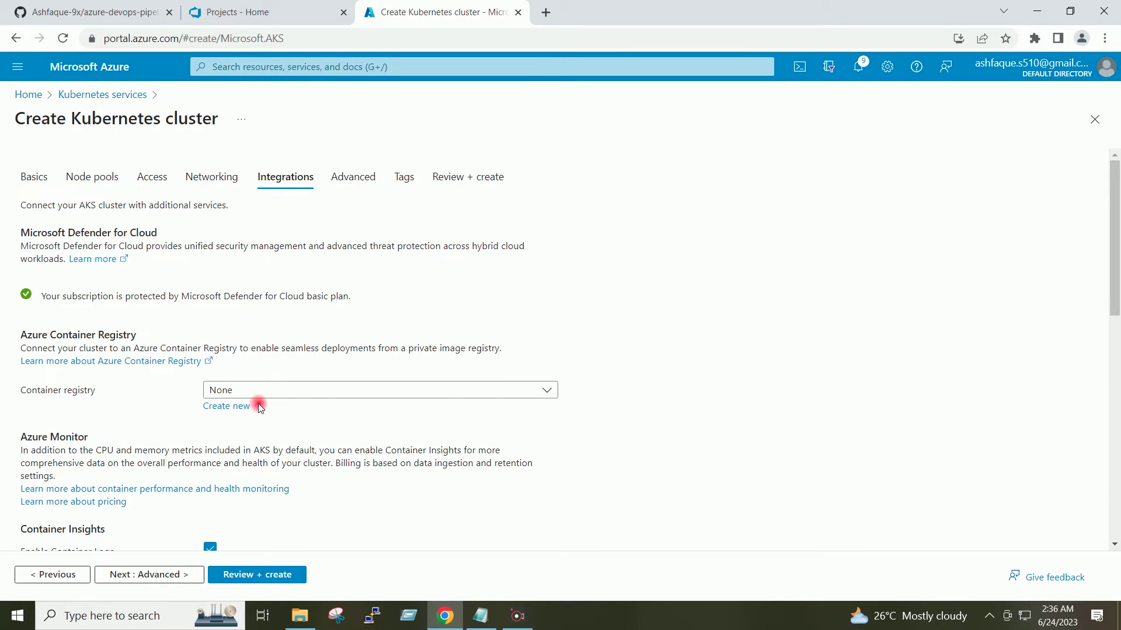
click(540, 394)
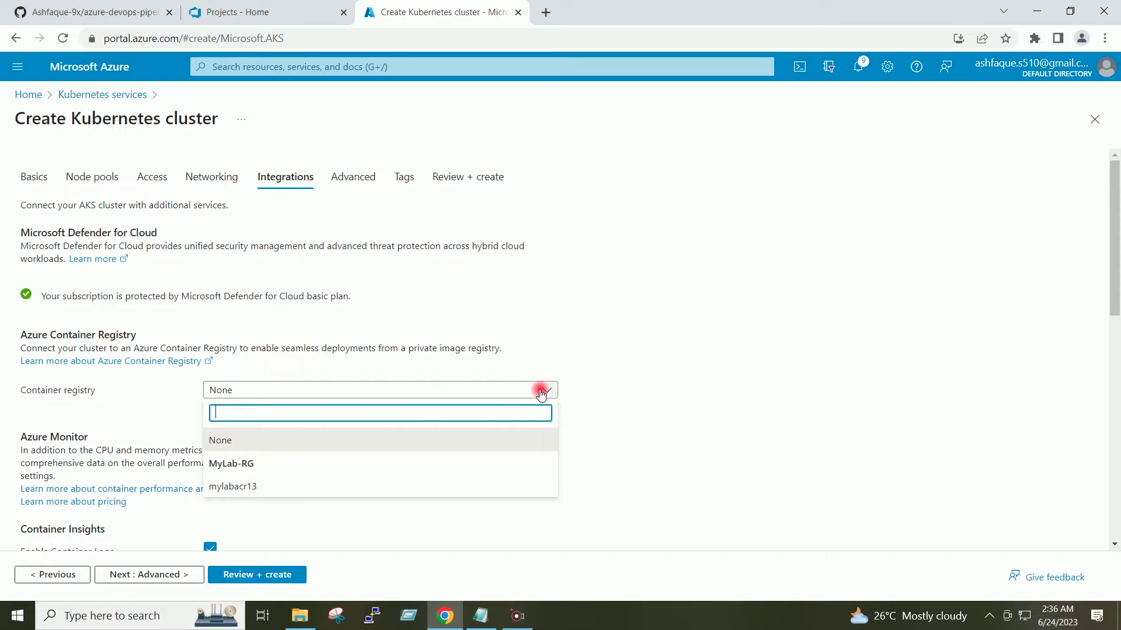
click(269, 495)
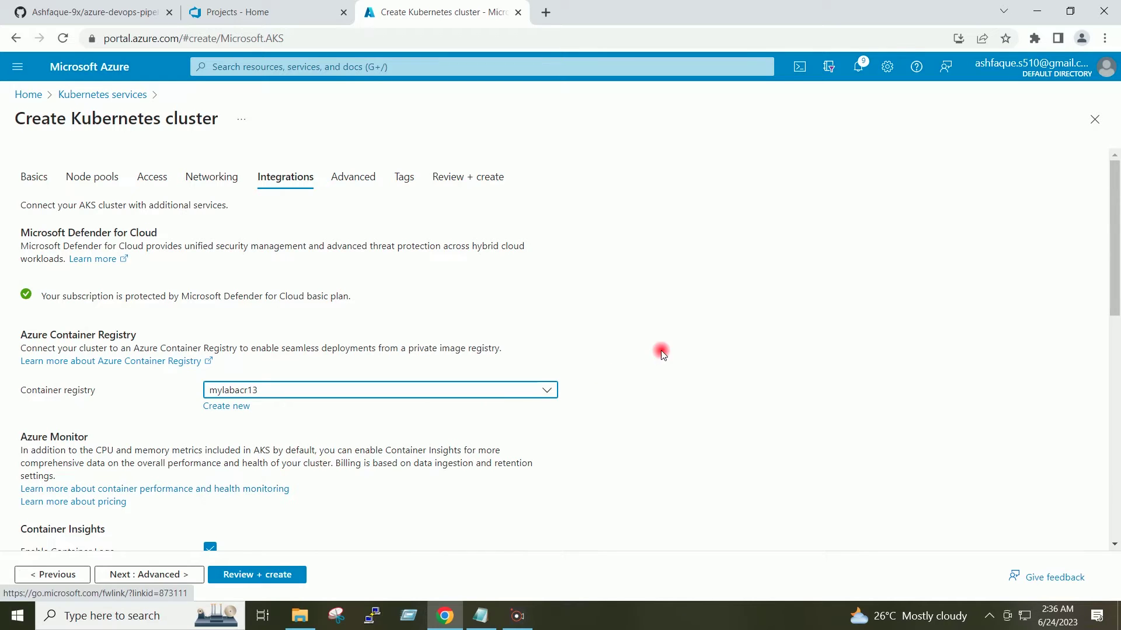
Disable container logs and the recommended alert rules in the cluster's integration settings
scroll(666, 350, down, 1)
scroll(668, 348, down, 1)
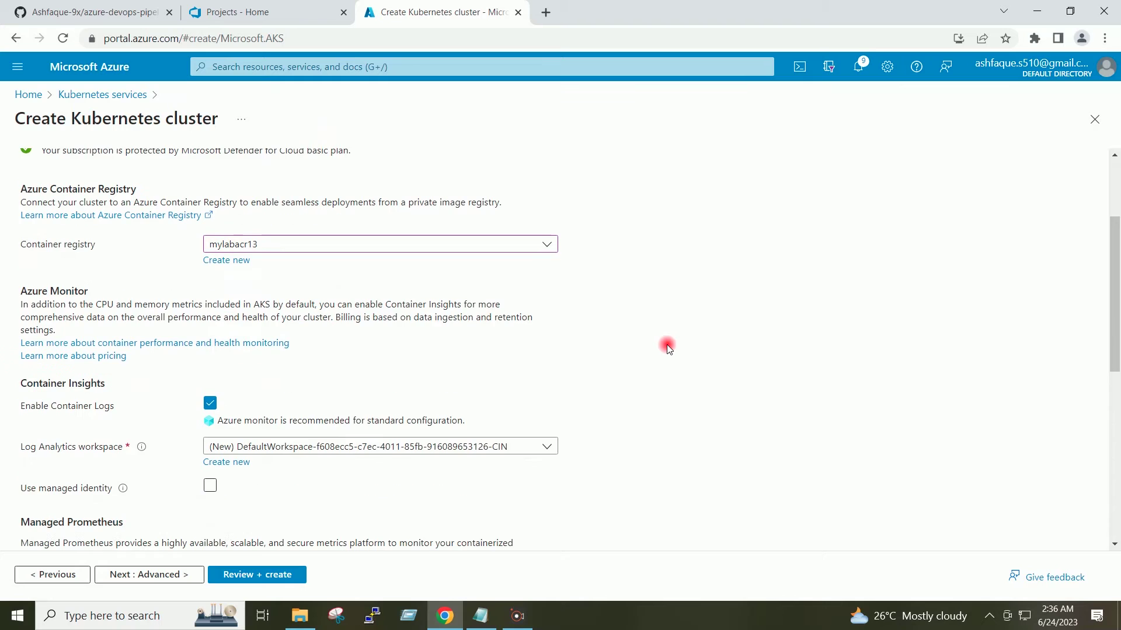
scroll(665, 345, down, 1)
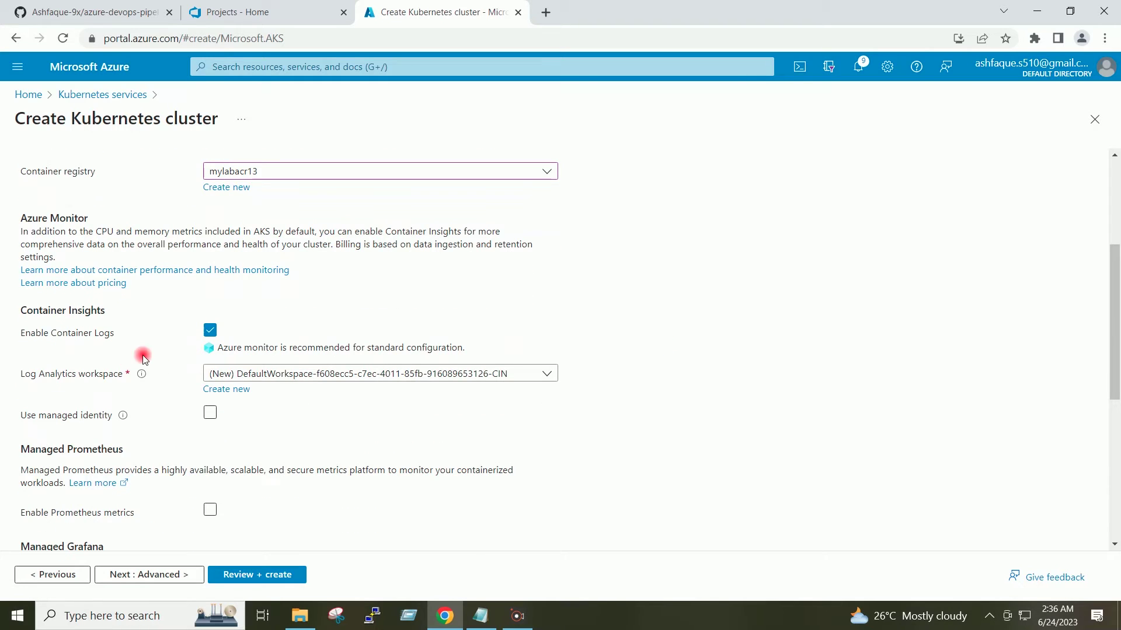
click(211, 331)
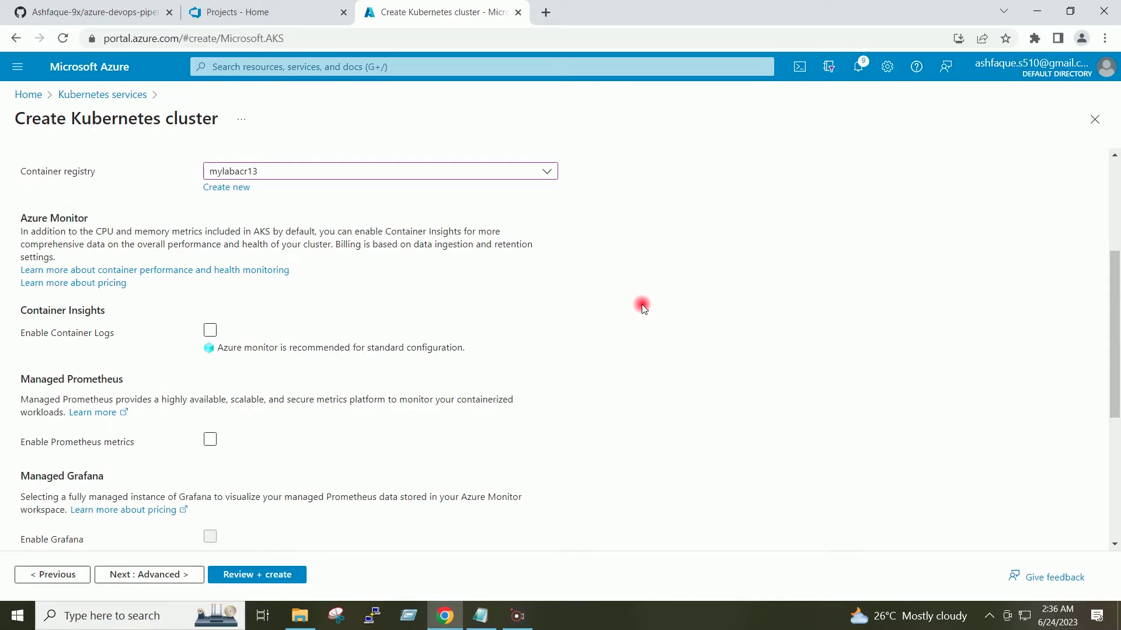
scroll(642, 308, down, 3)
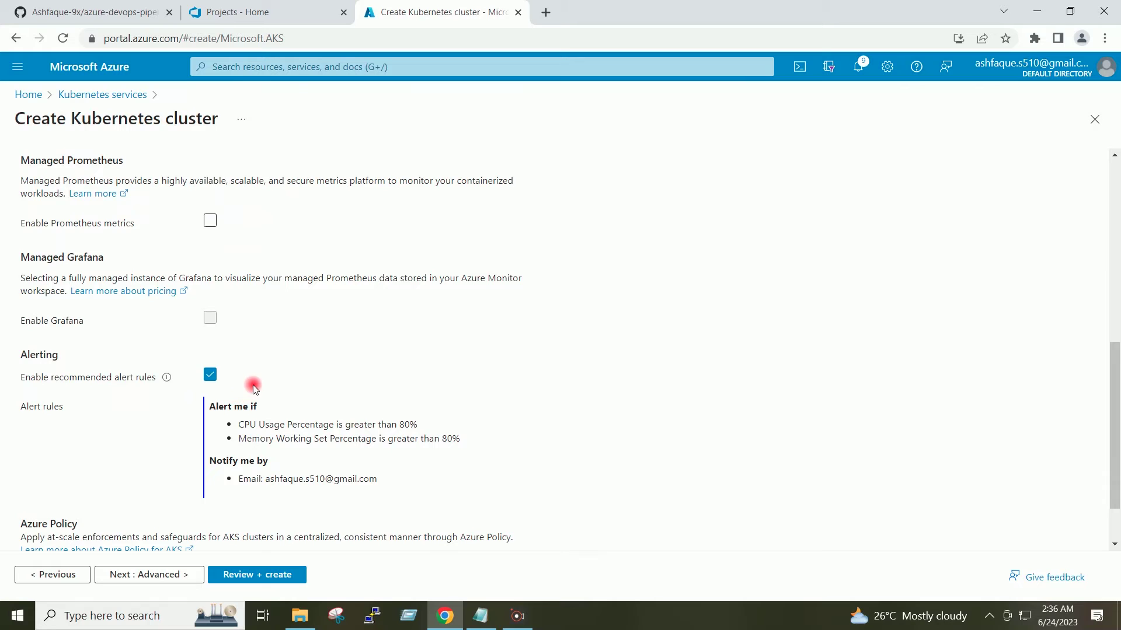
click(210, 374)
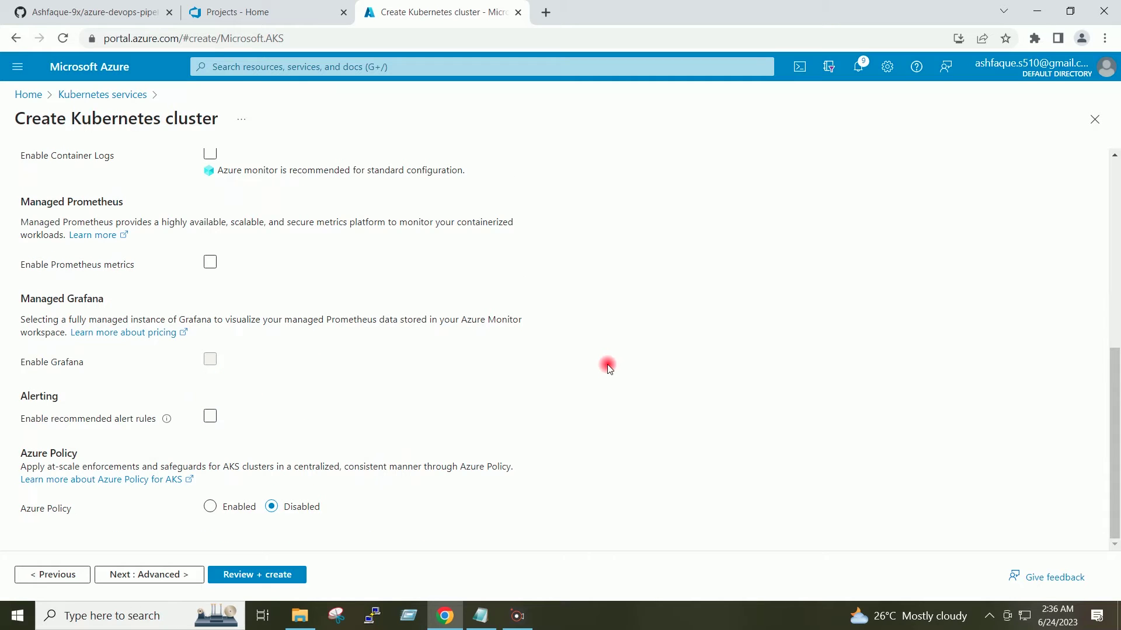
Validate and create the Kubernetes cluster, and return to the Azure home page once it is deployed
click(254, 575)
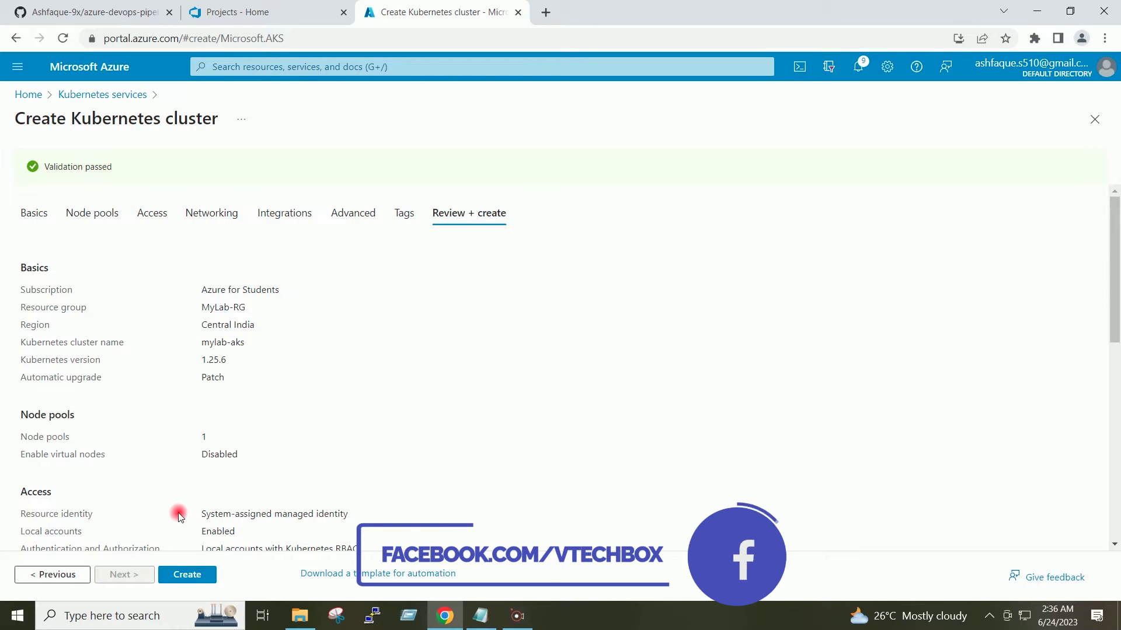
click(187, 573)
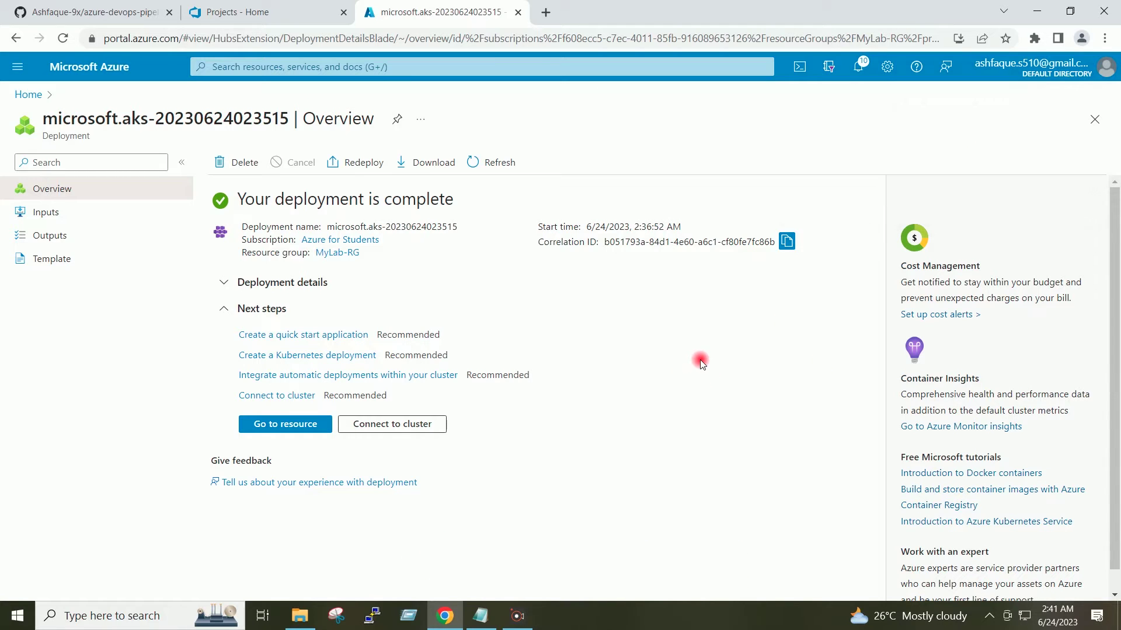
click(28, 94)
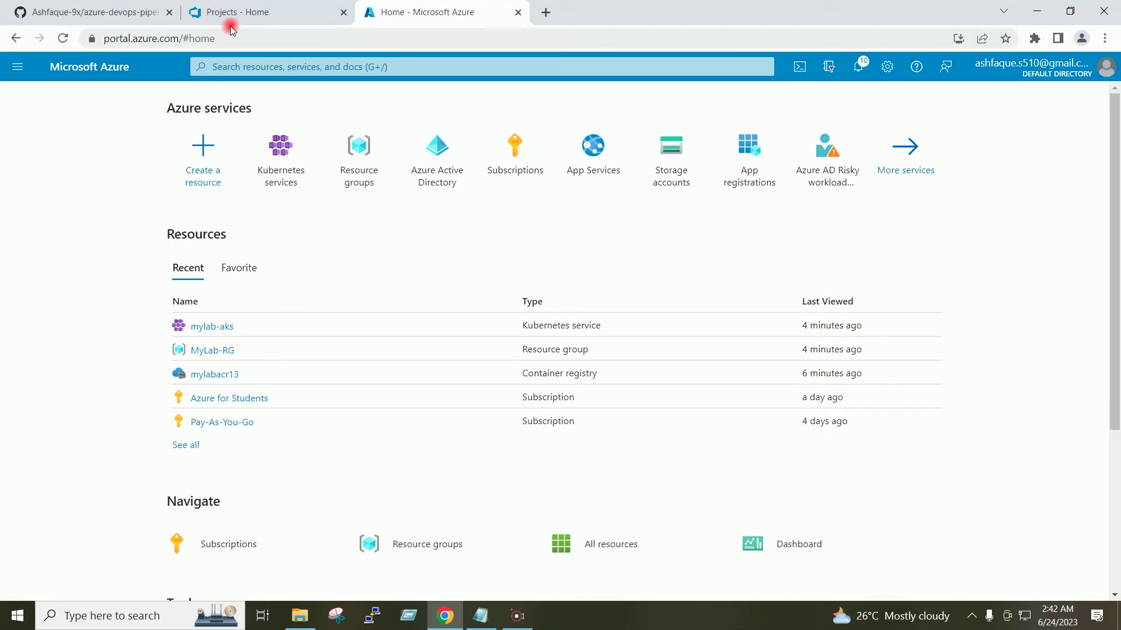
Switch to Azure DevOps, open the repositories of MyLab-Project and start importing a repository
click(226, 11)
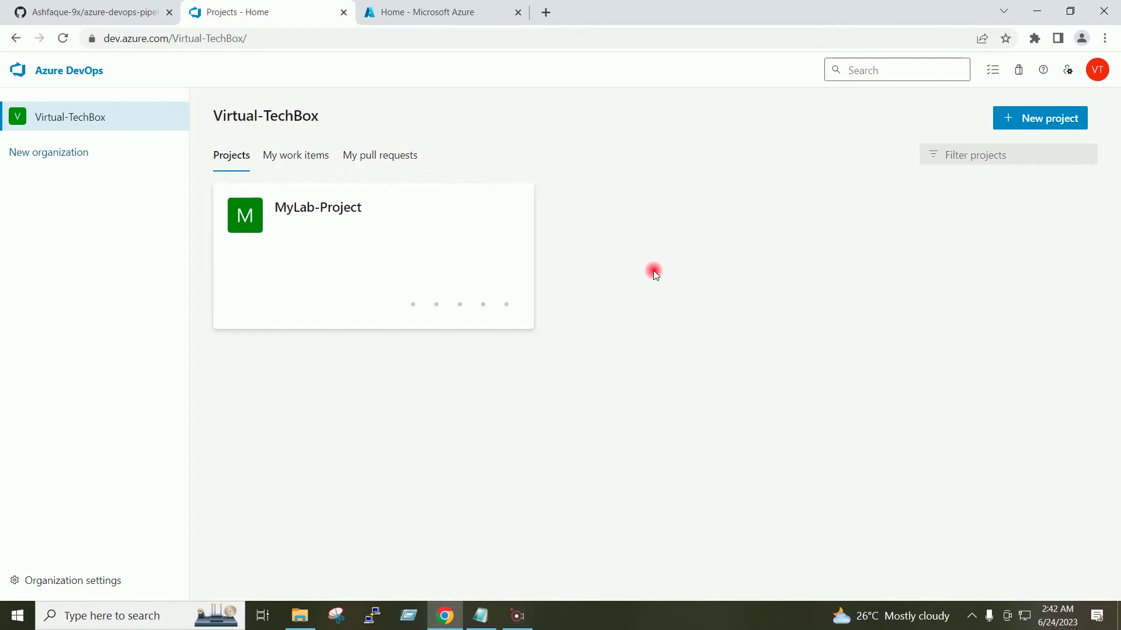
click(353, 235)
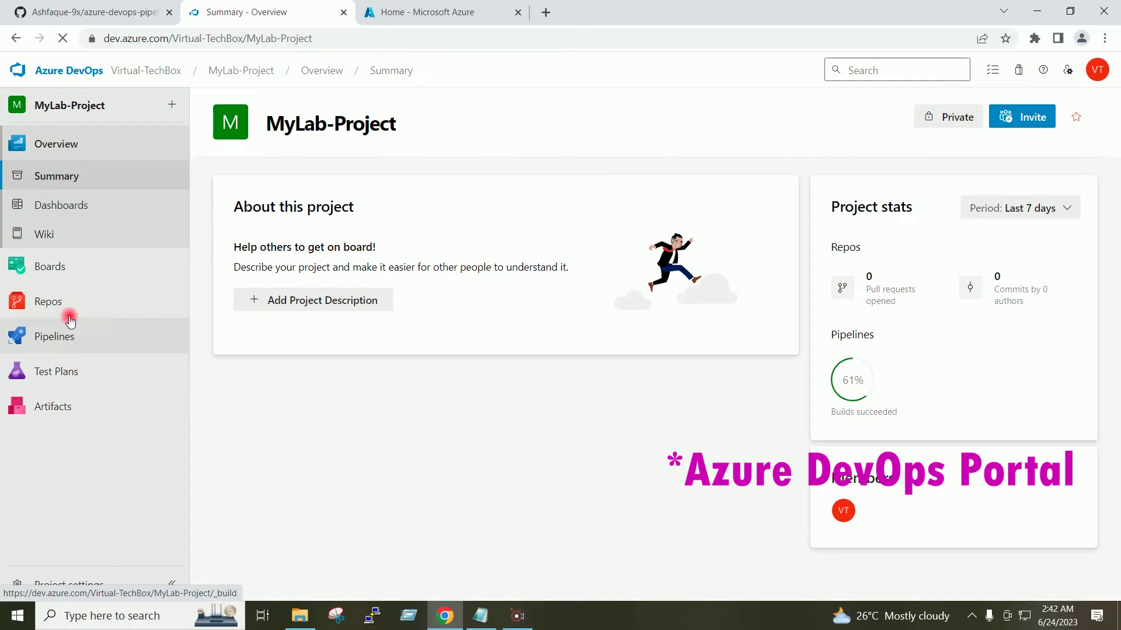
click(62, 302)
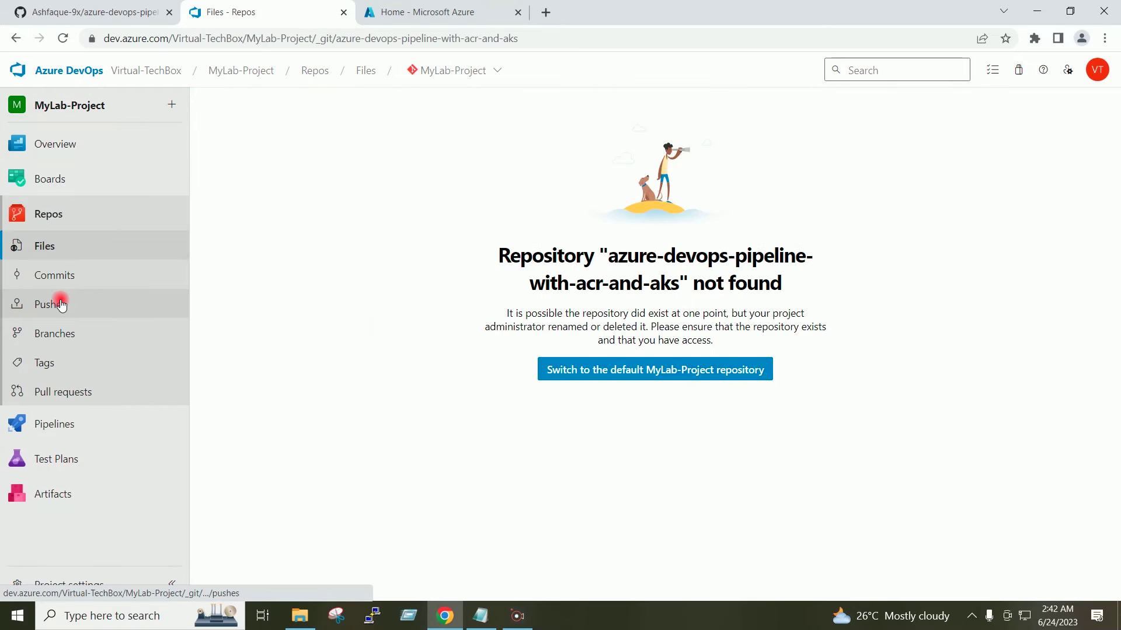
click(496, 71)
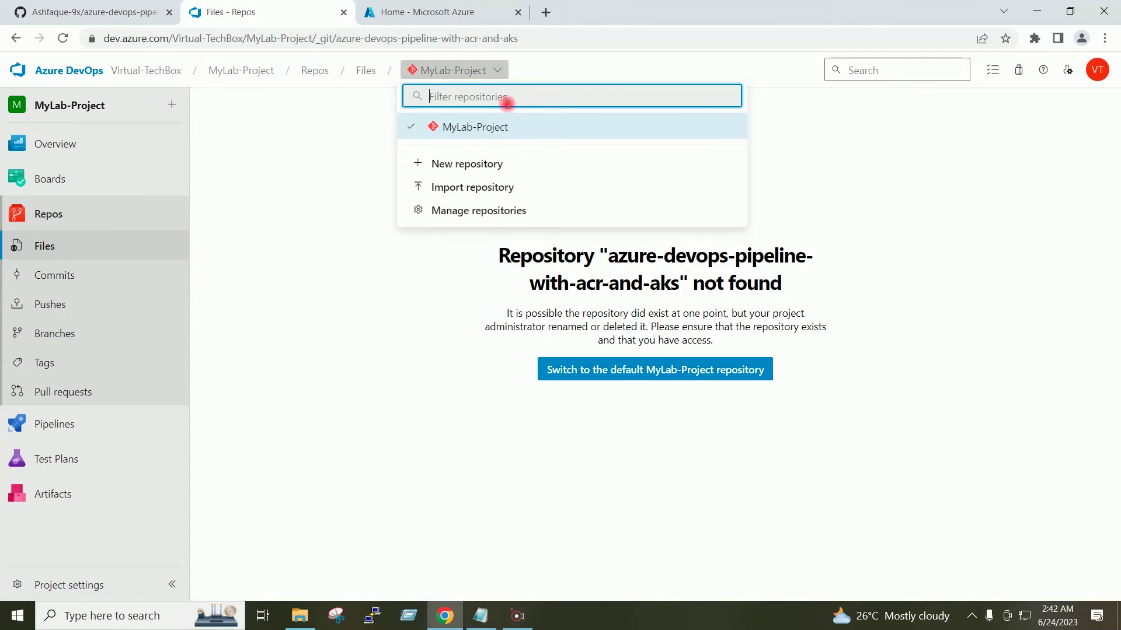
click(579, 188)
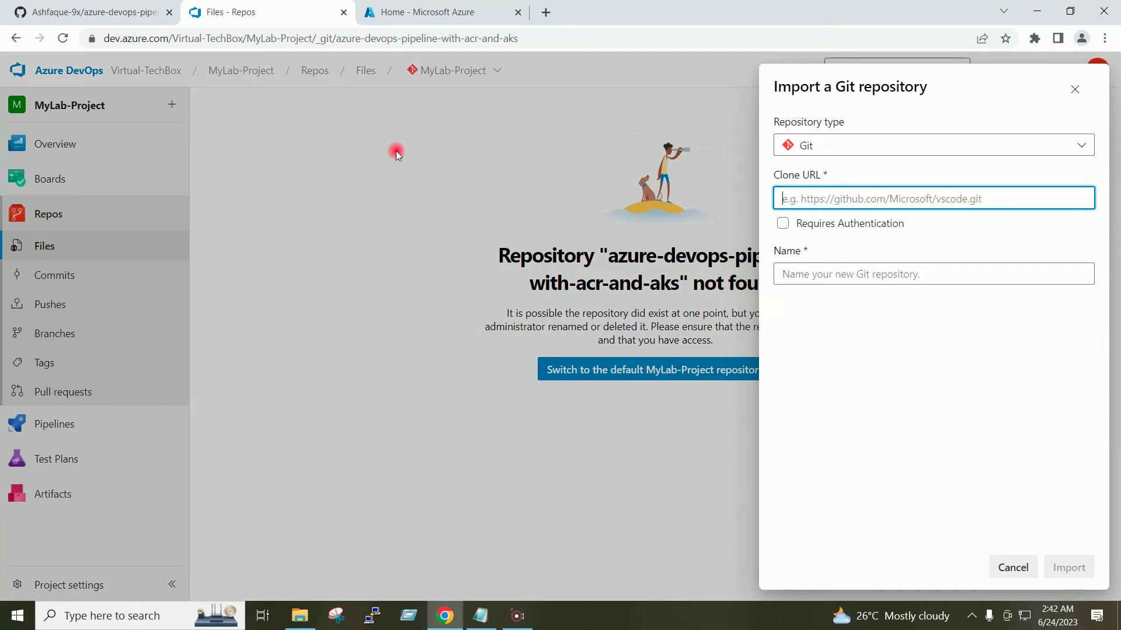
Copy the URL of the GitHub repository azure-devops-pipeline-with-acr-and-aks and import it as a Git repository under the same name
click(136, 13)
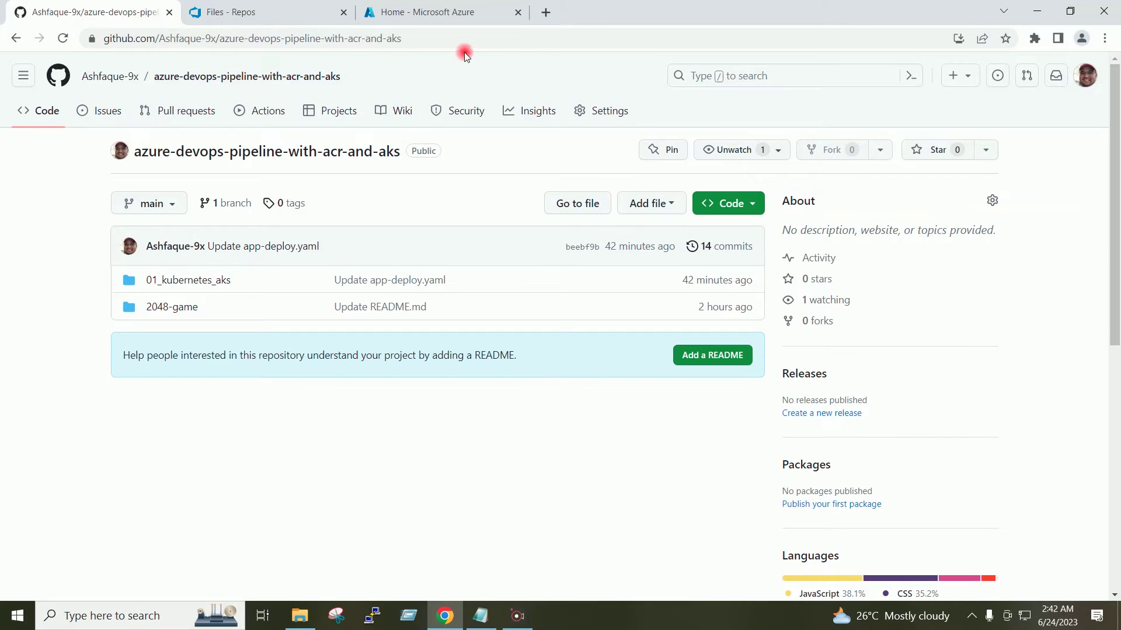
click(442, 40)
key(ctrl+c)
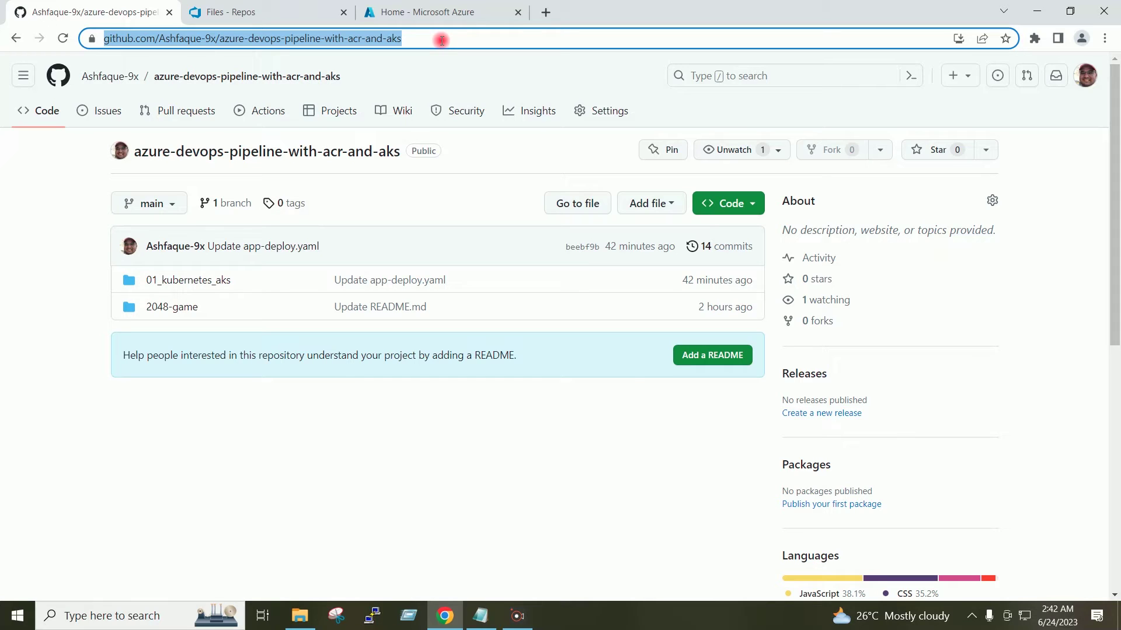
click(290, 18)
click(788, 197)
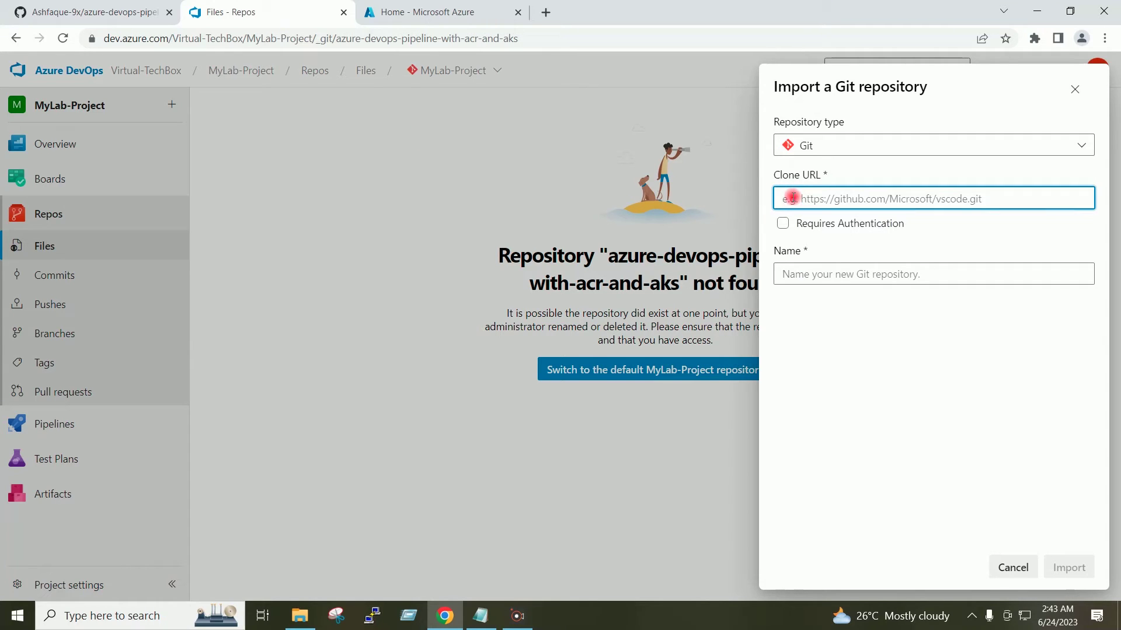
key(ctrl+v)
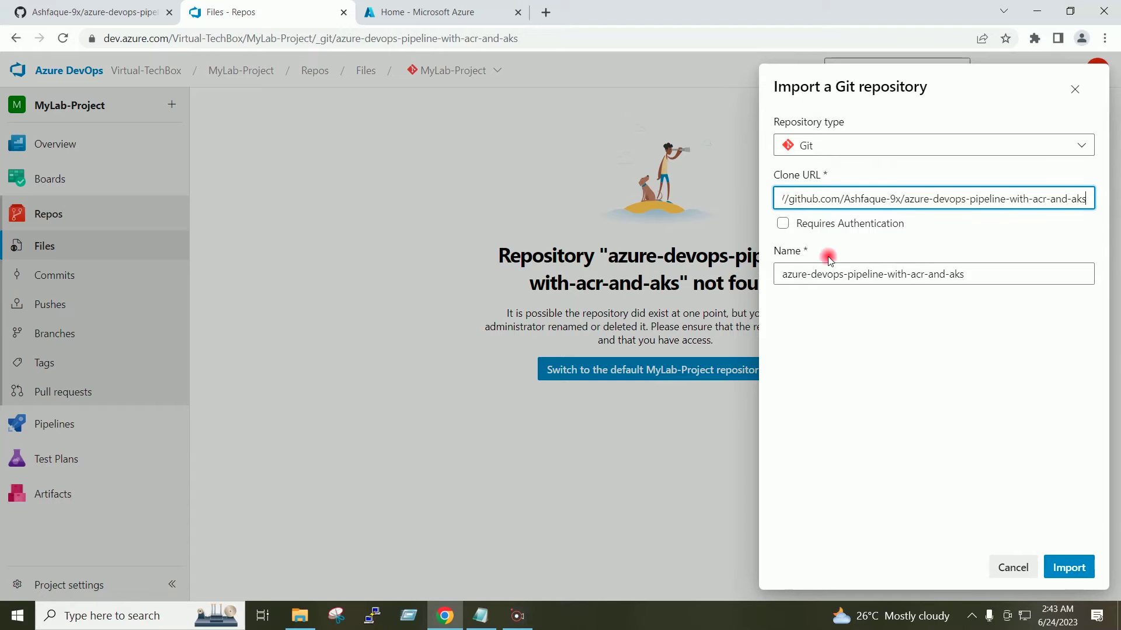
click(845, 375)
click(1077, 576)
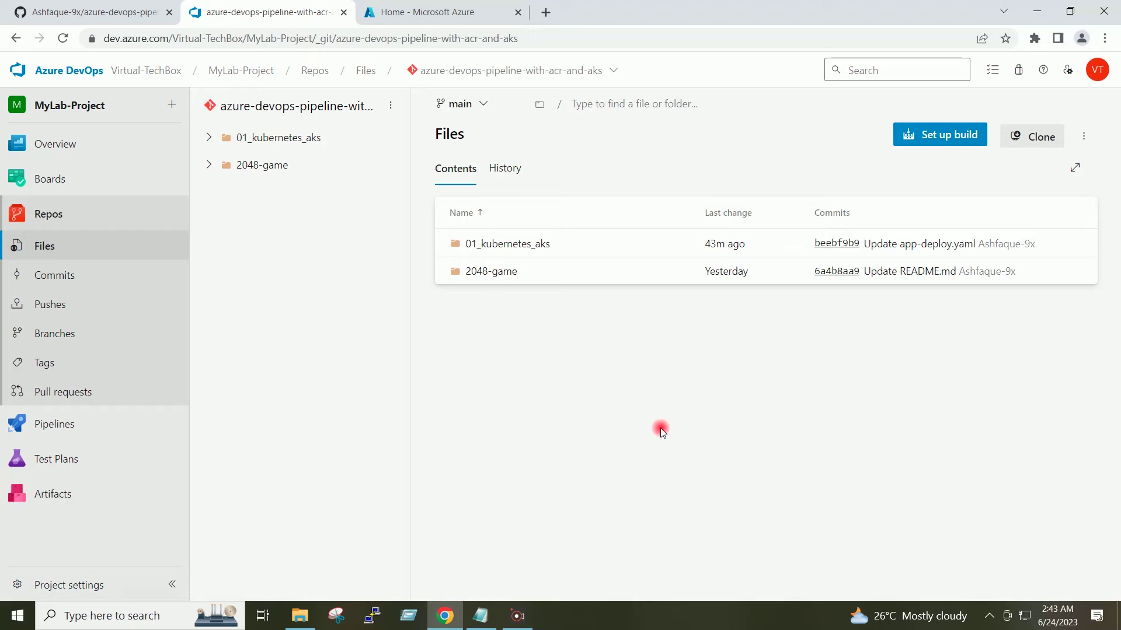
Create a pipeline from the Azure Repos Git repository azure-devops-pipeline-with-acr-and-aks using the Starter pipeline template
click(57, 425)
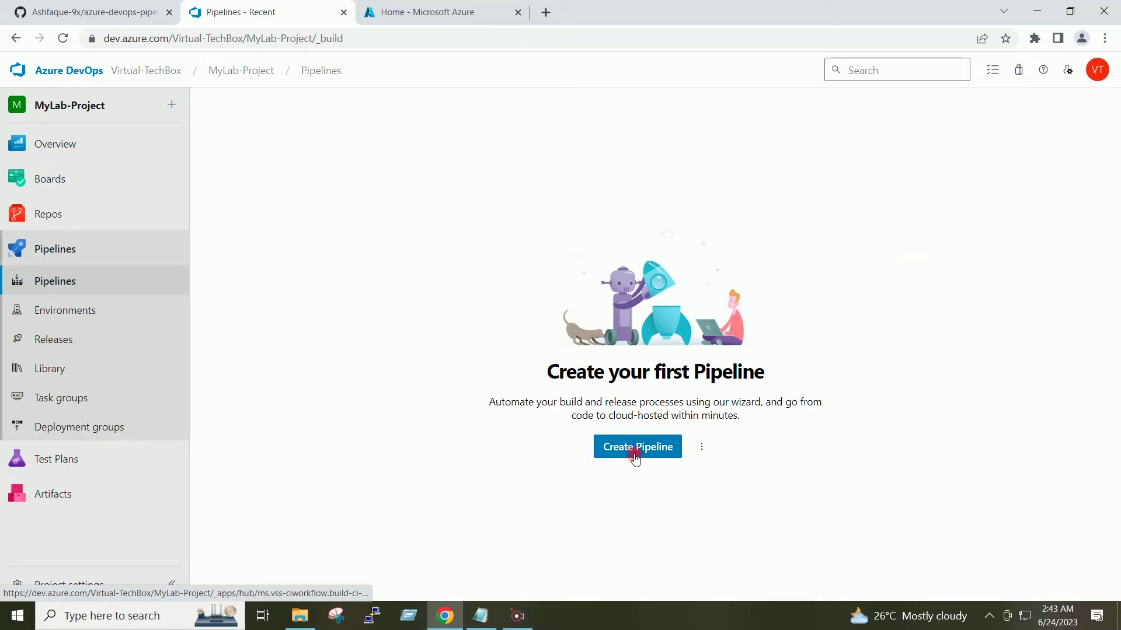
click(624, 448)
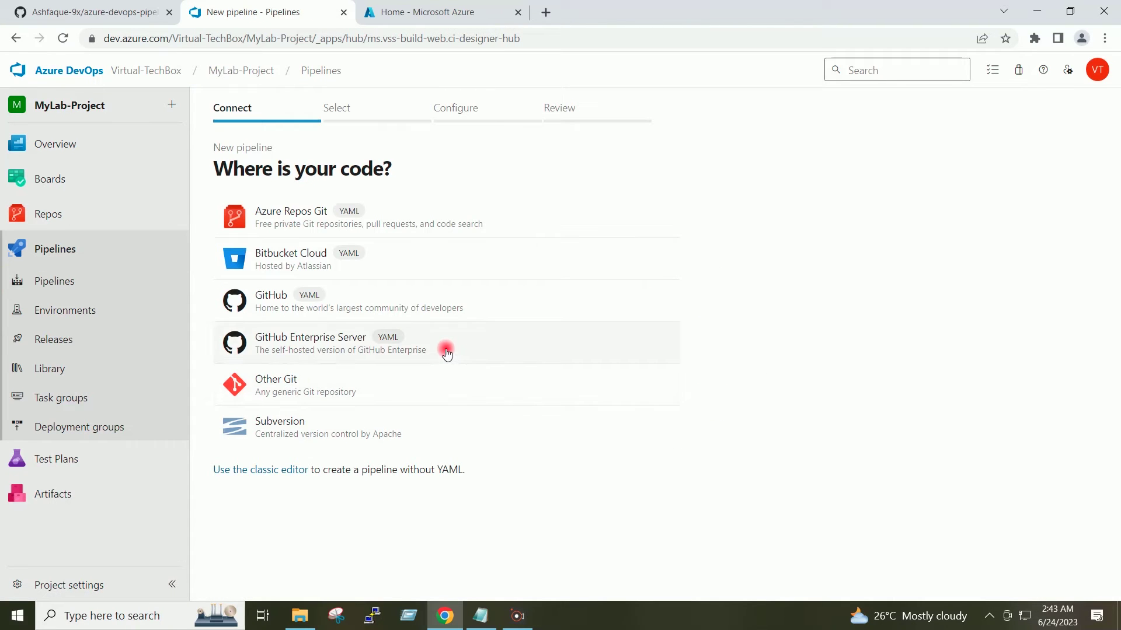
click(412, 219)
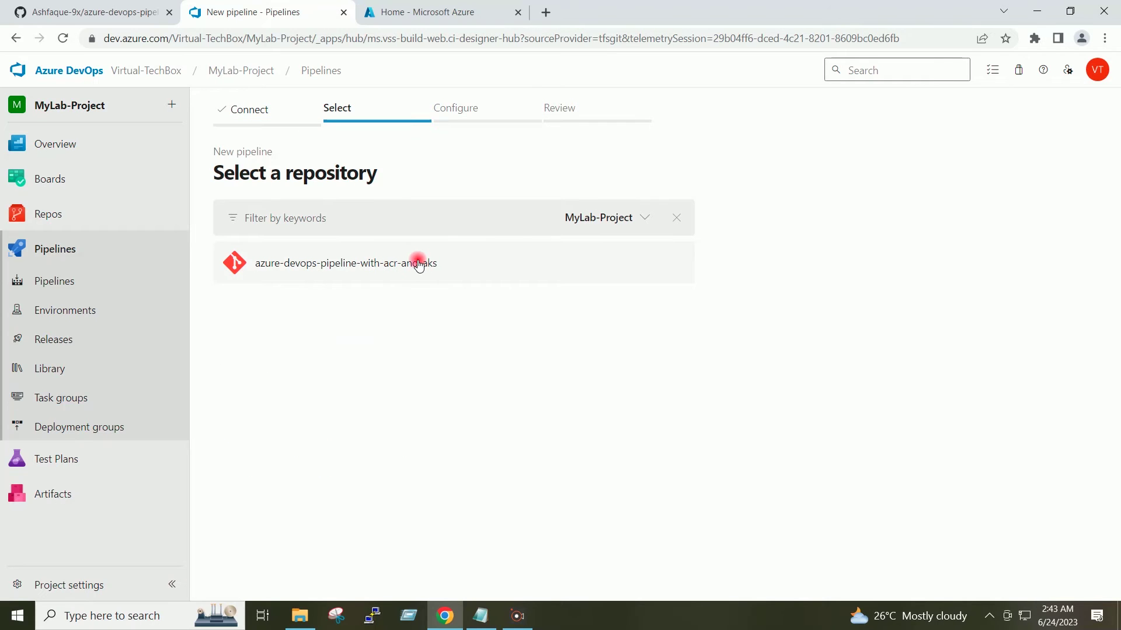
click(440, 264)
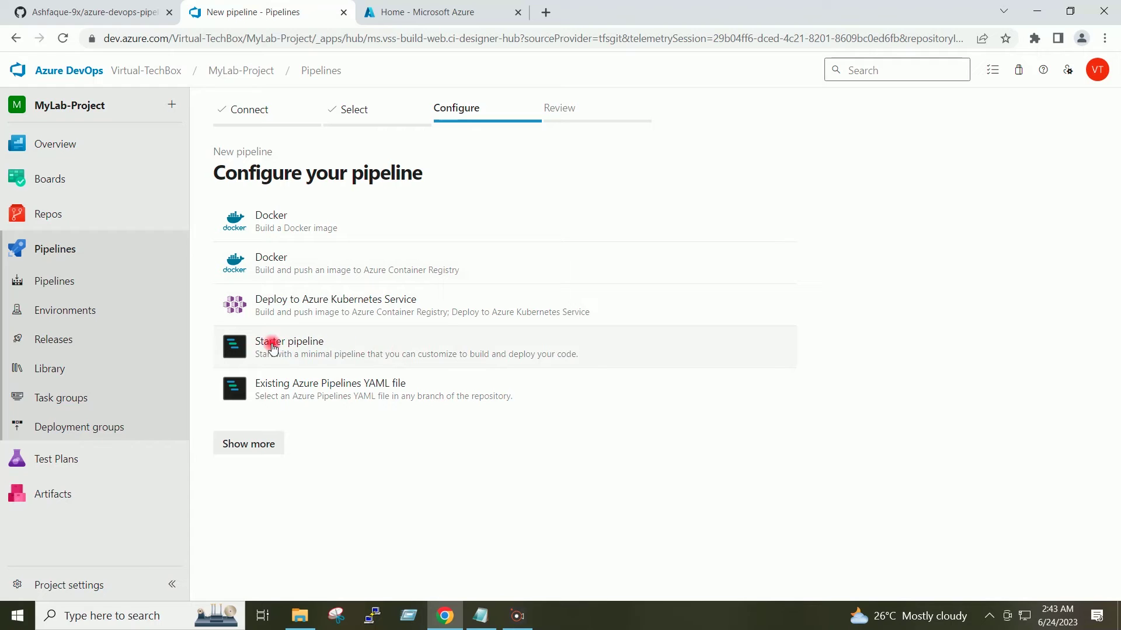
click(352, 349)
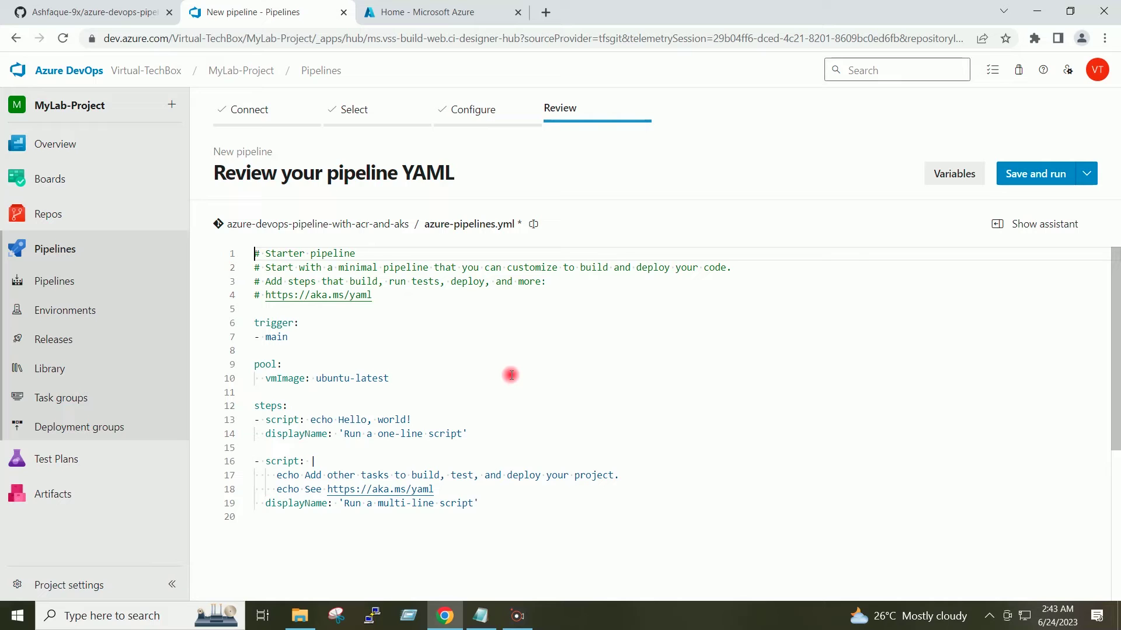
Save the pipeline without running it, committing azure-pipelines.yml directly to the main branch
click(1088, 183)
click(995, 204)
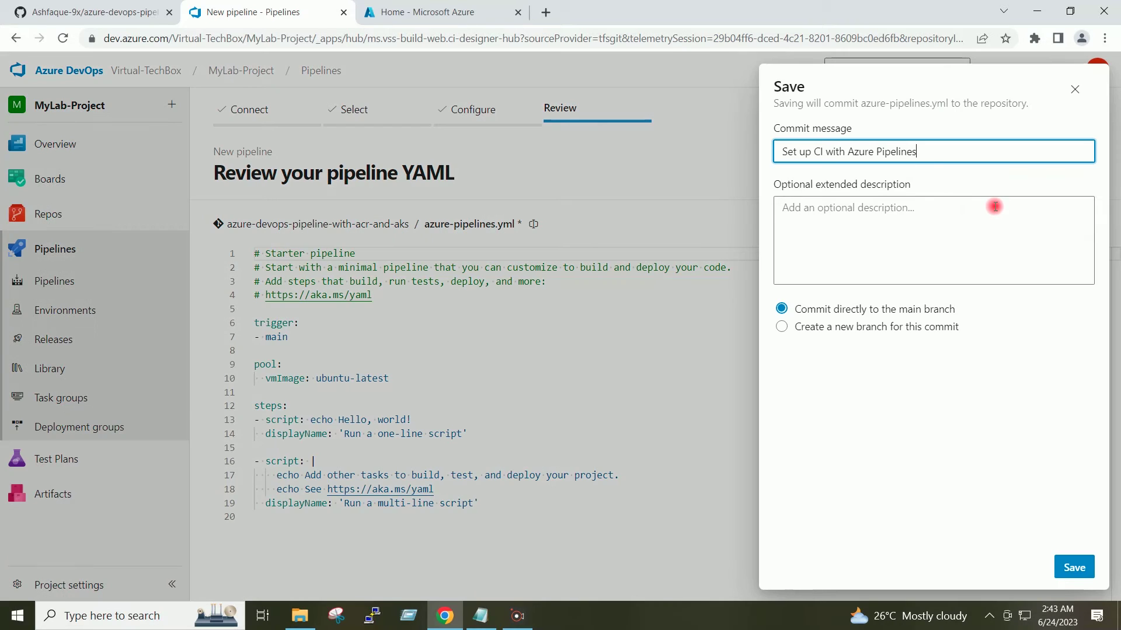
click(1074, 568)
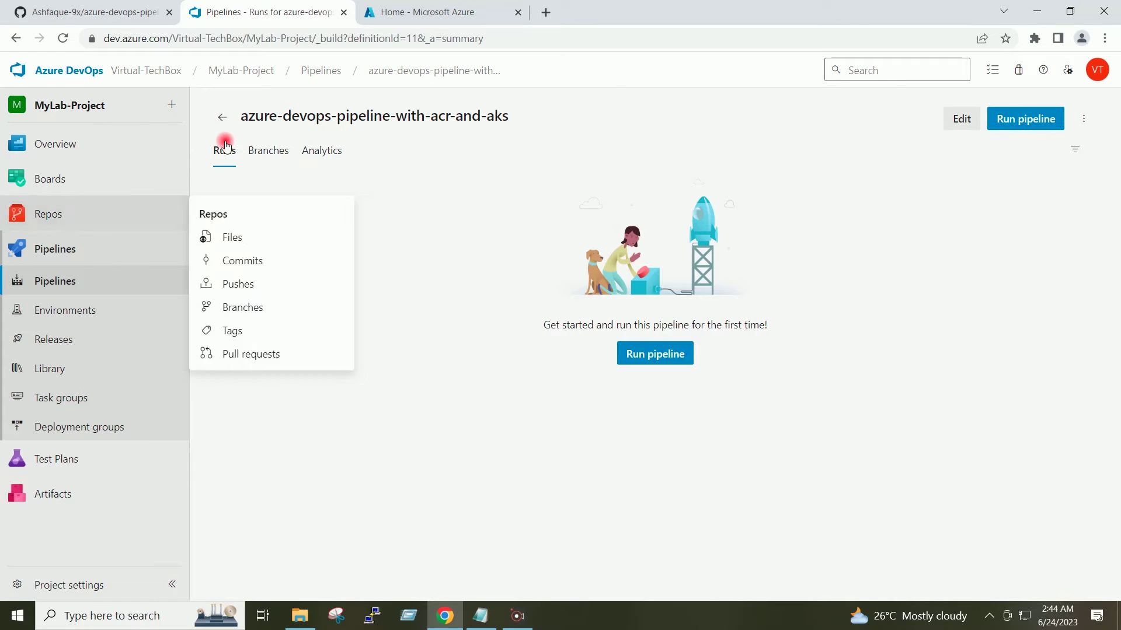
Open the azure-devops-pipeline-with-acr-and-aks pipeline for editing from the list of pipelines
click(222, 116)
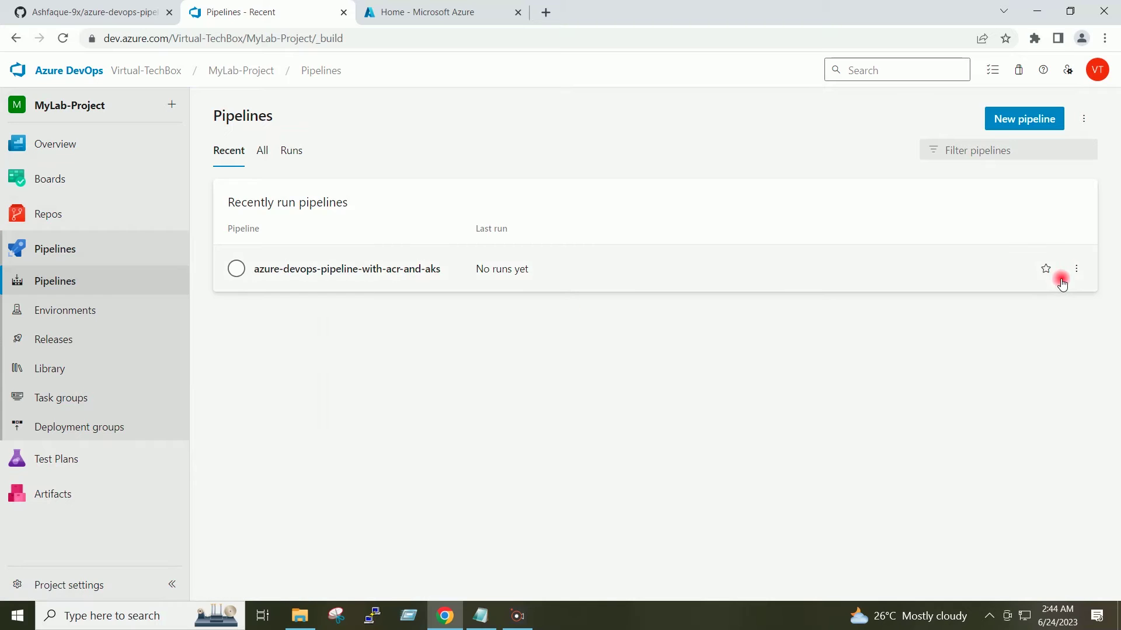
click(1076, 269)
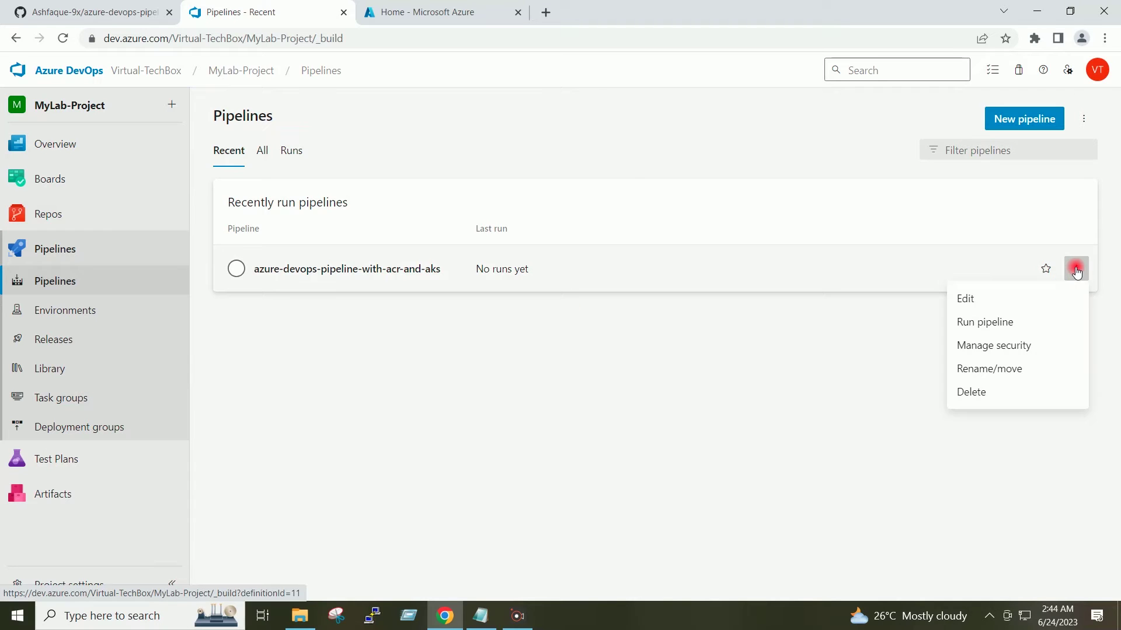
click(1014, 300)
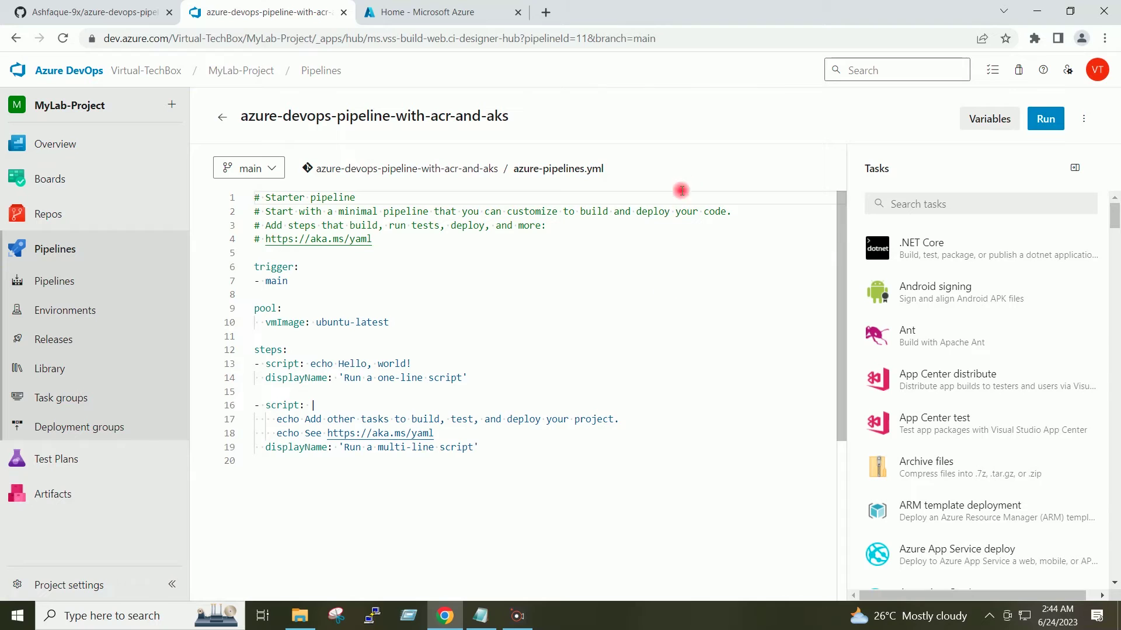
Open the Azure DevOps organization page dev.azure.com/Virtual-TechBox in a new browser tab
click(546, 13)
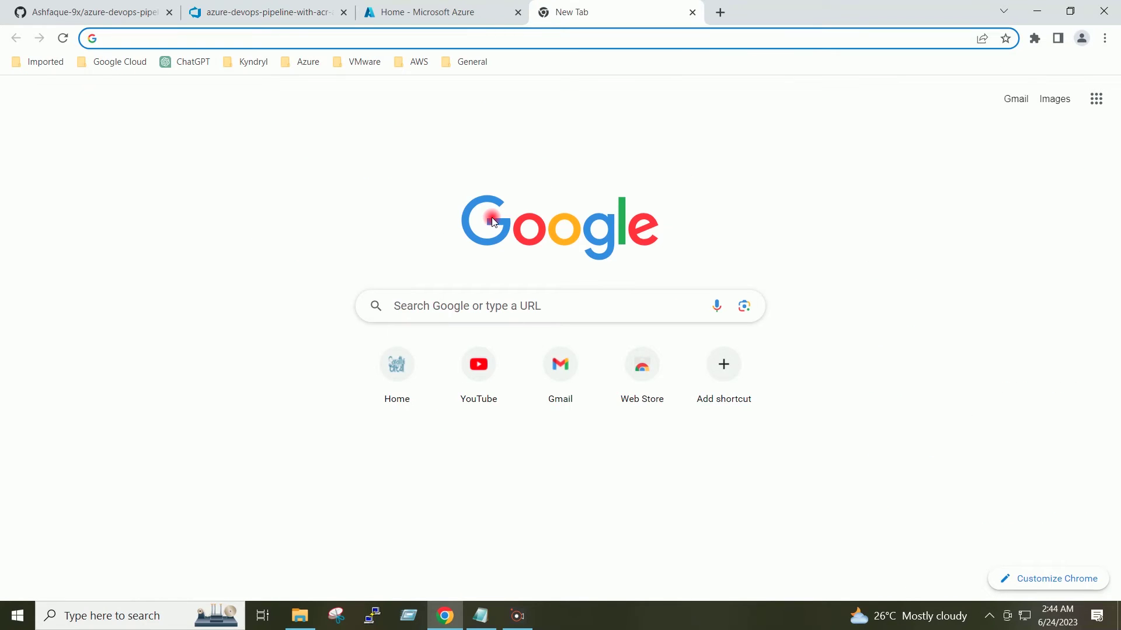
text(de)
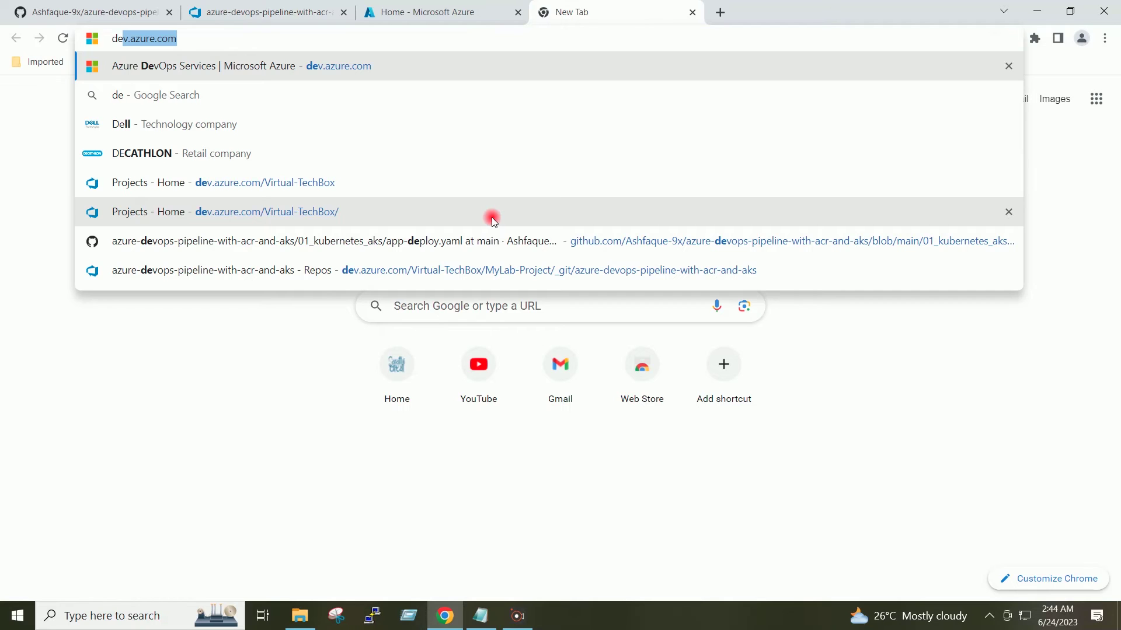
key(Down)
key(Down)
key(Down)
key(Down)
key(Return)
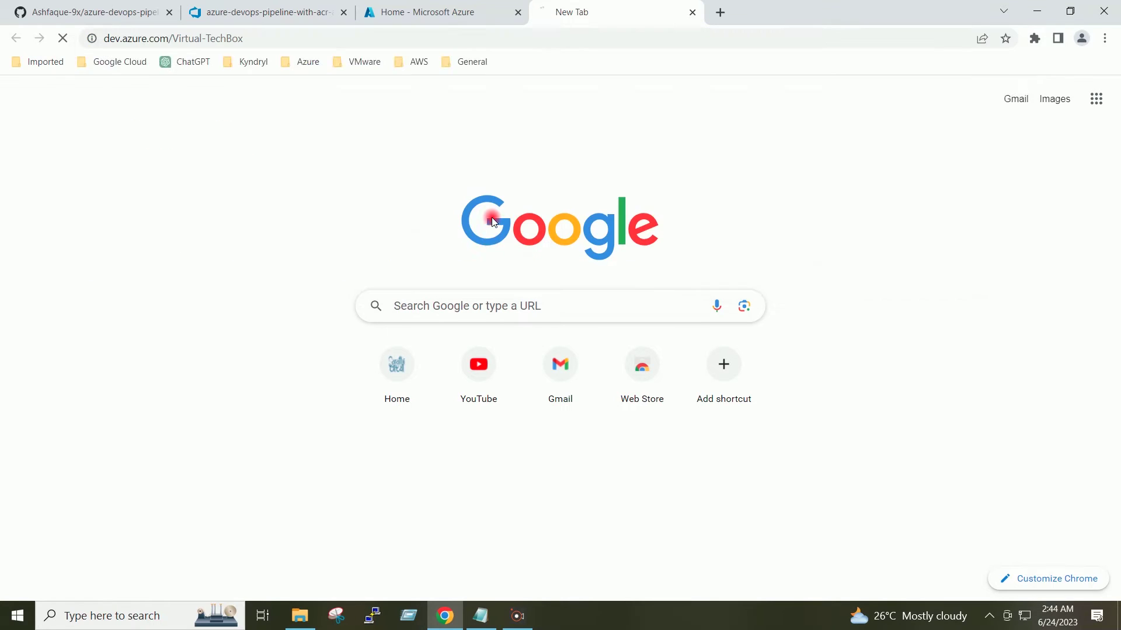
Return to the pipeline editor and remove the starter comments and blank line above the trigger section of azure-pipelines.yml
click(225, 21)
drag(375, 240, 243, 195)
key(Delete)
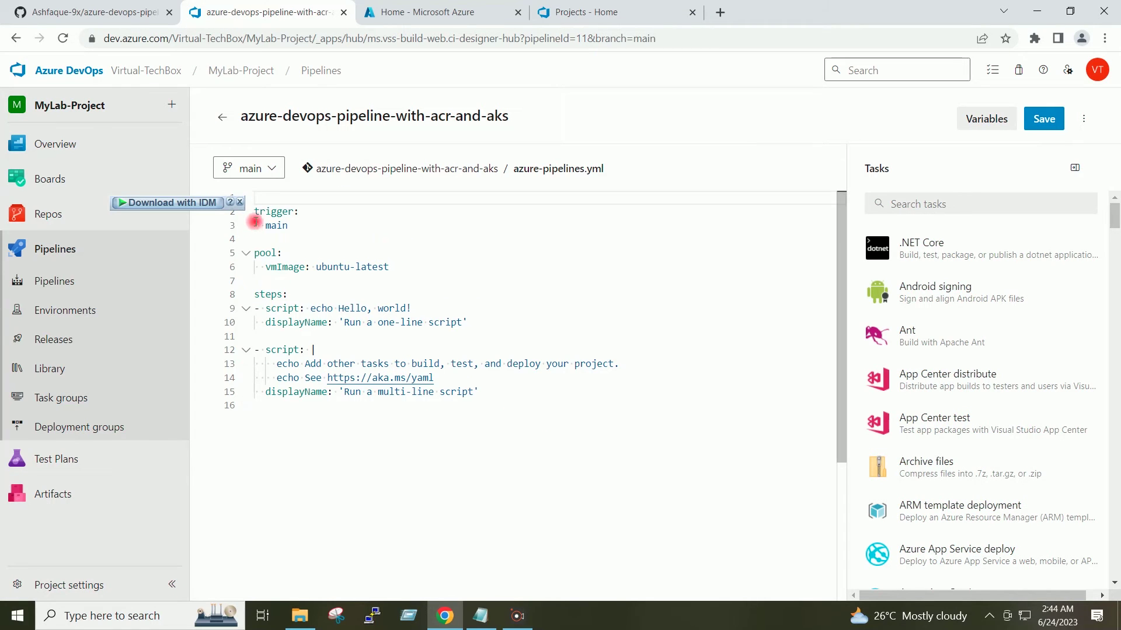
click(257, 211)
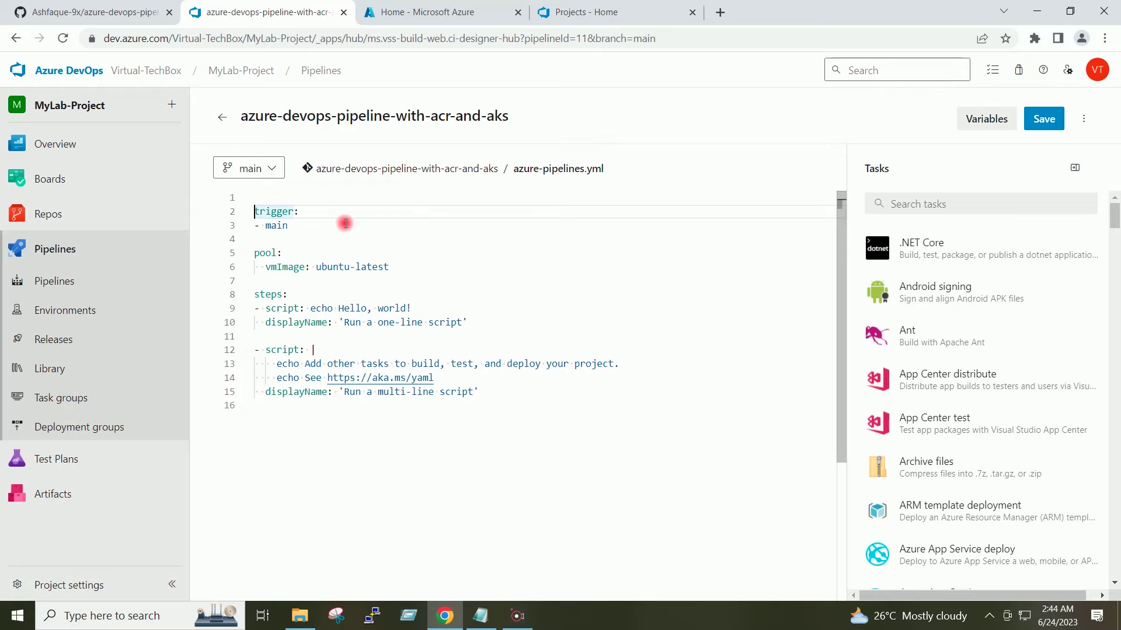
key(BackSpace)
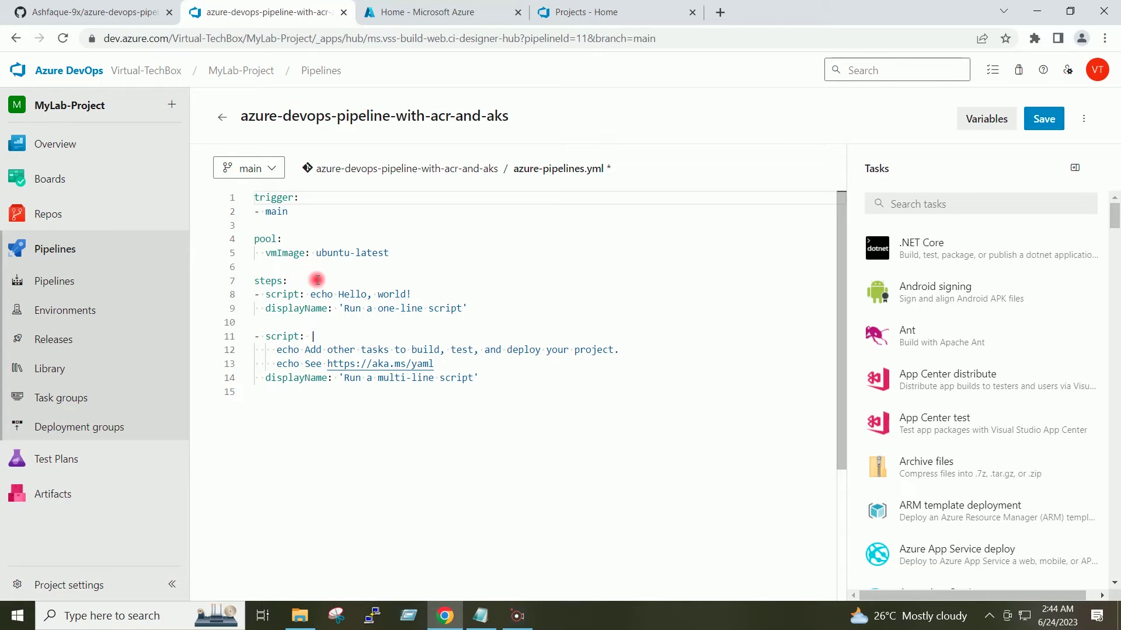
Delete both sample script steps under steps in azure-pipelines.yml and add an empty line there
drag(254, 294, 474, 378)
key(Delete)
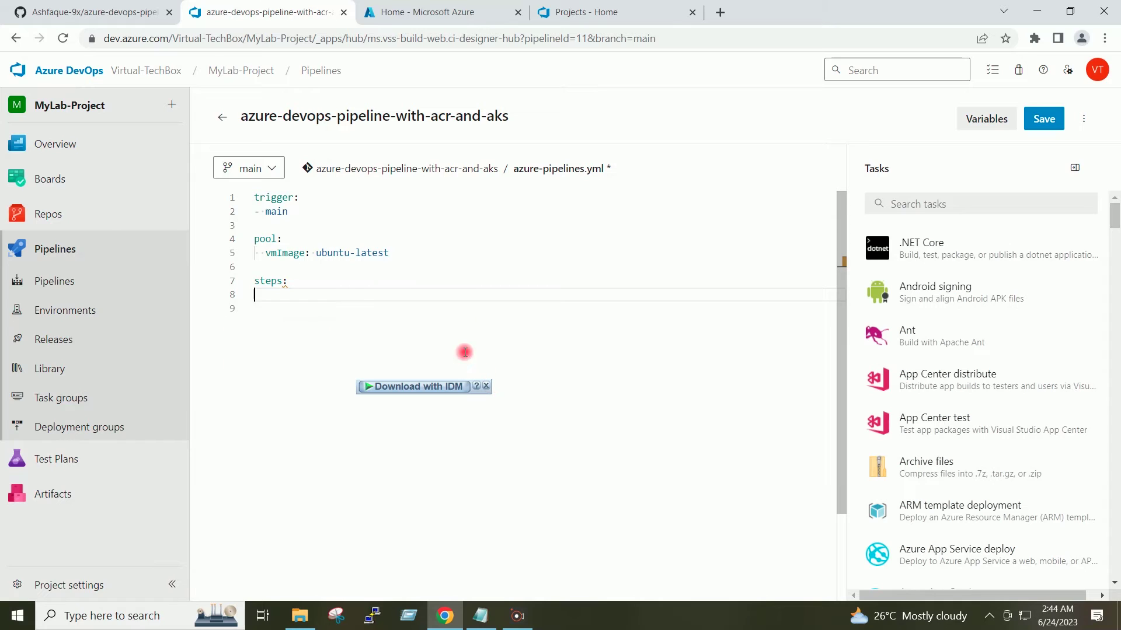
key(Return)
key(ctrl+space)
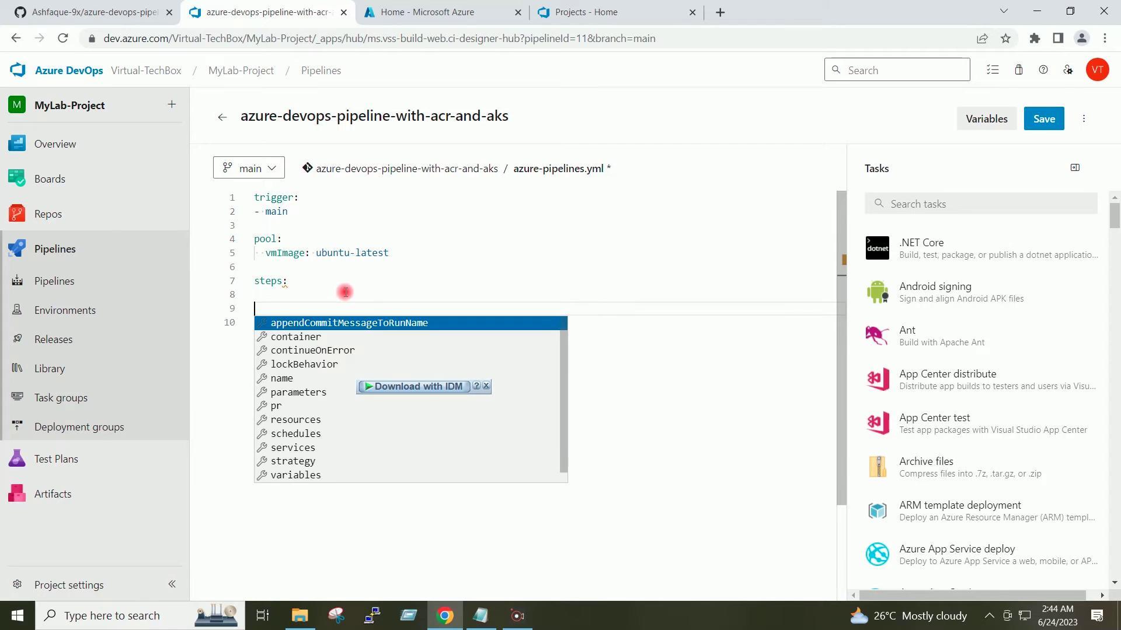
key(Escape)
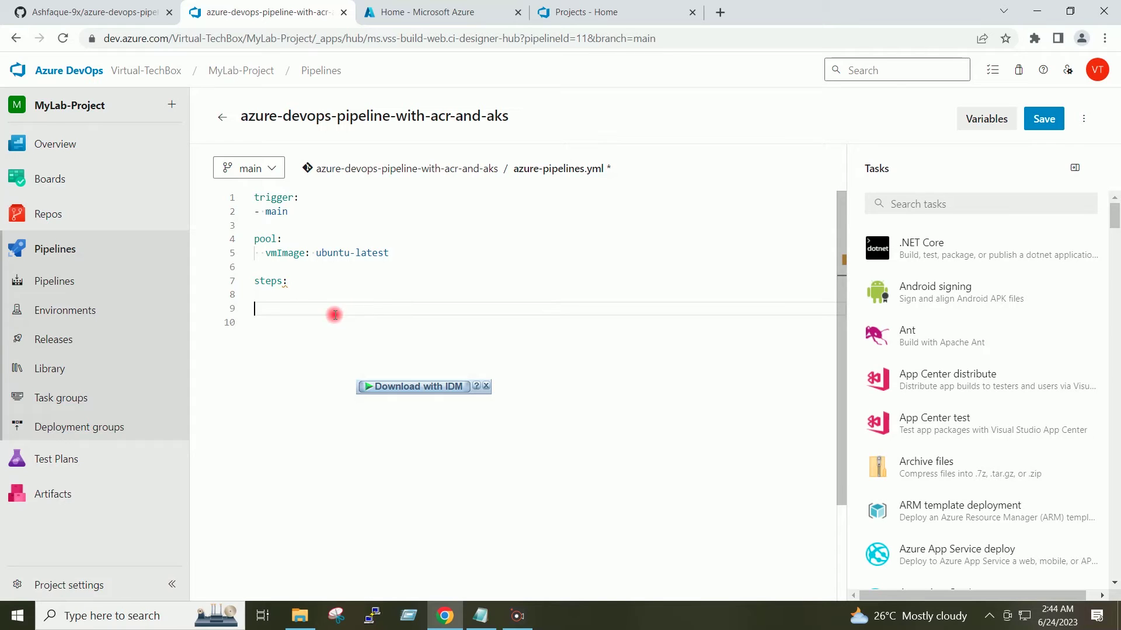
Search the tasks for azure and configure an Azure CLI task with connection Towards-AzurePortal, script type Shell and script location Inline script
click(916, 207)
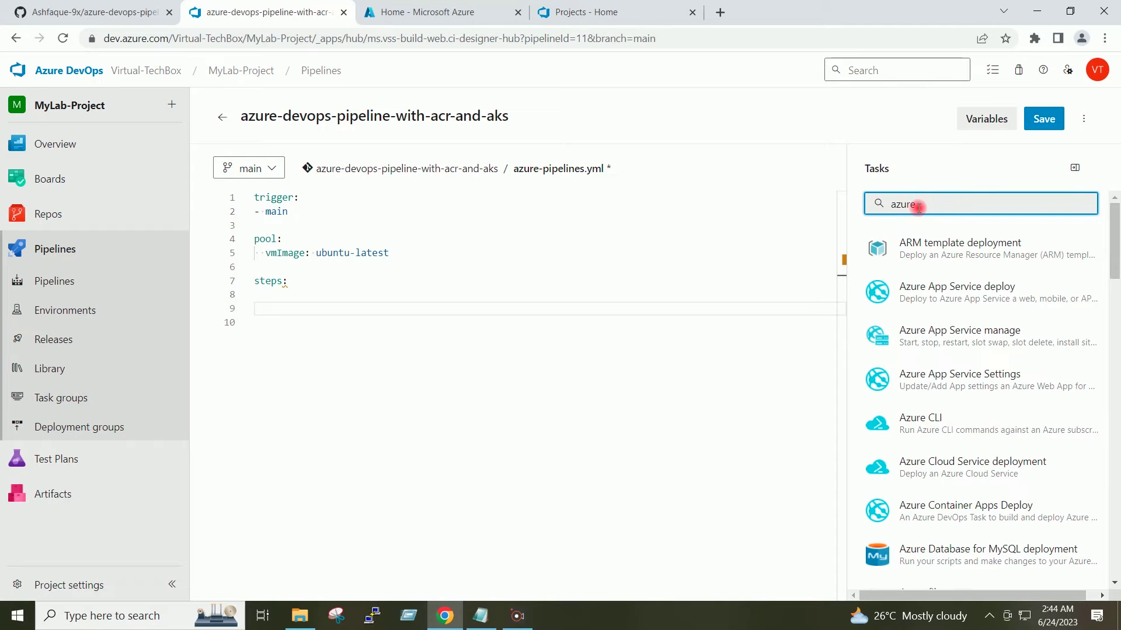
click(999, 428)
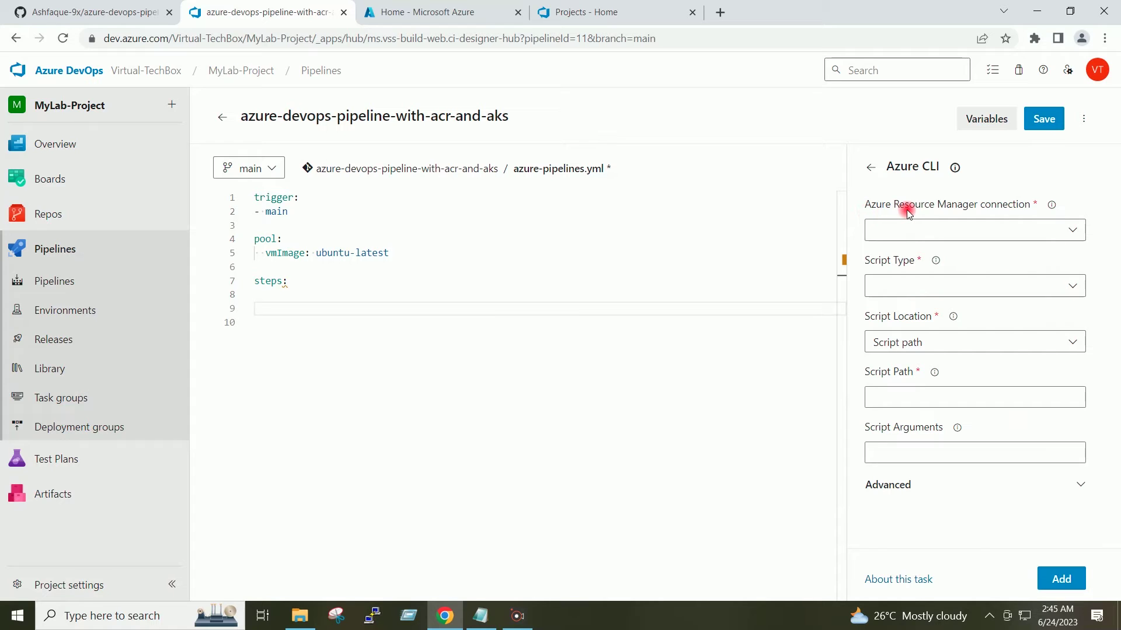
click(1071, 232)
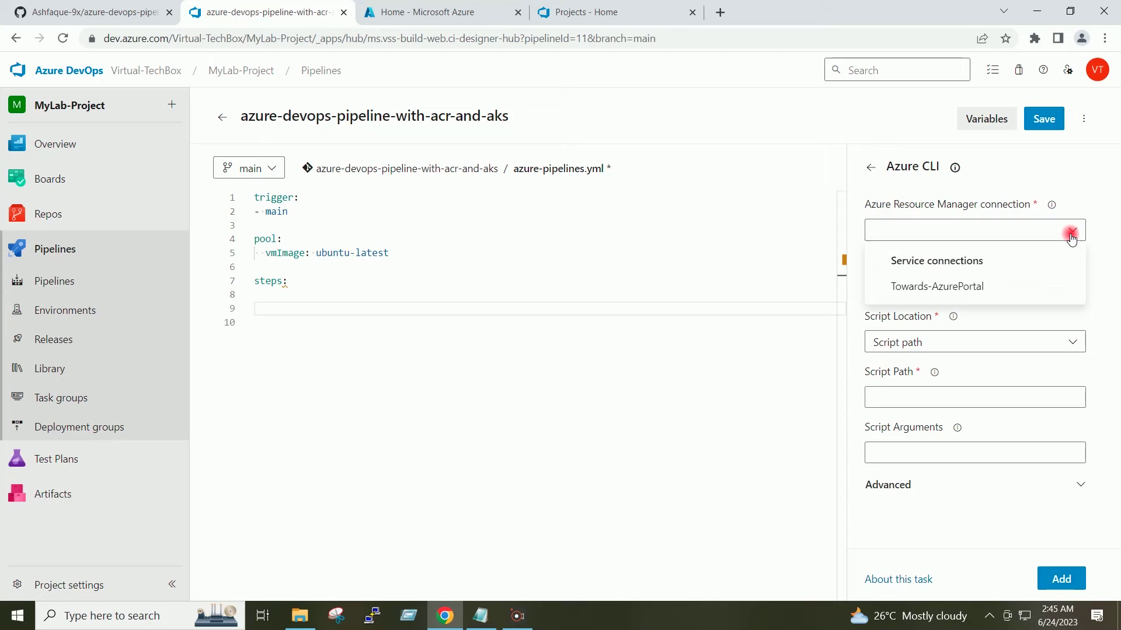
click(1032, 287)
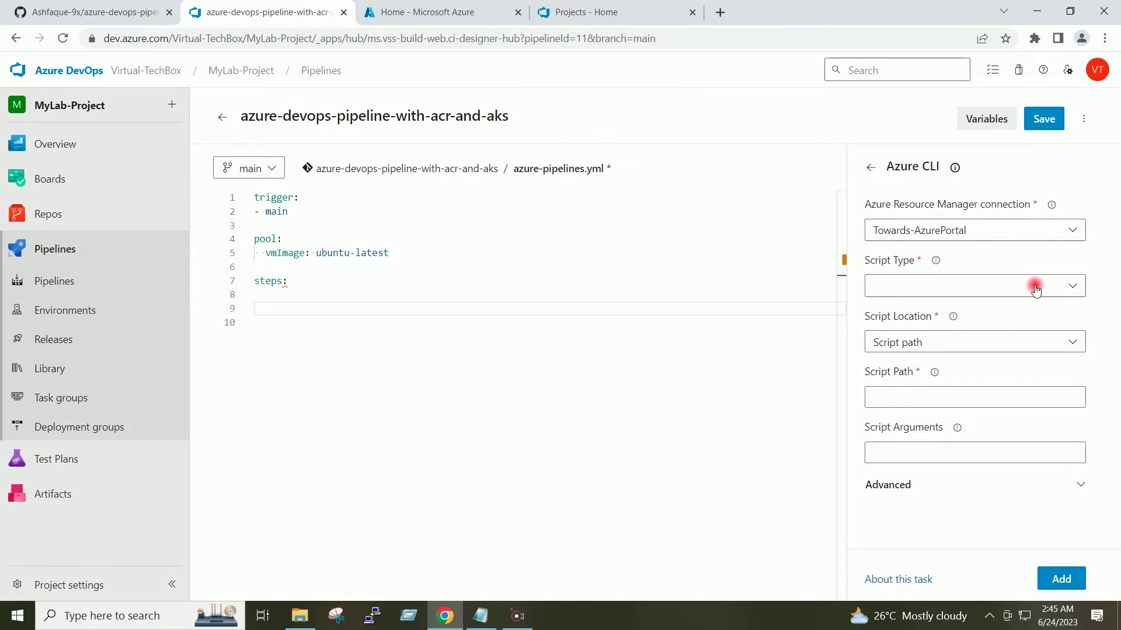
click(1065, 285)
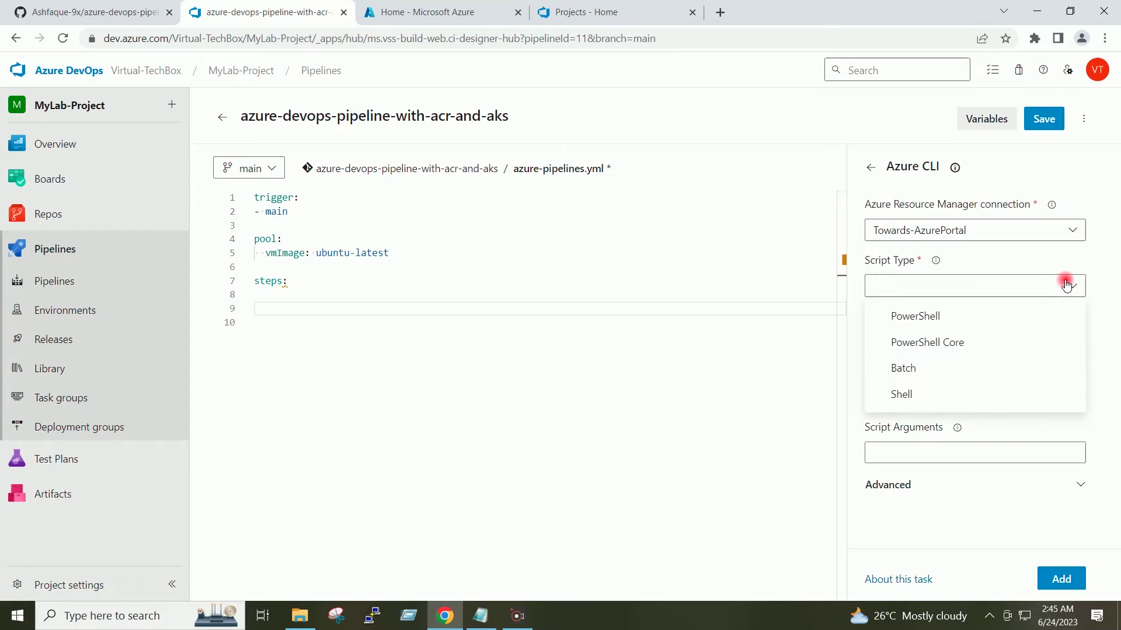
click(912, 396)
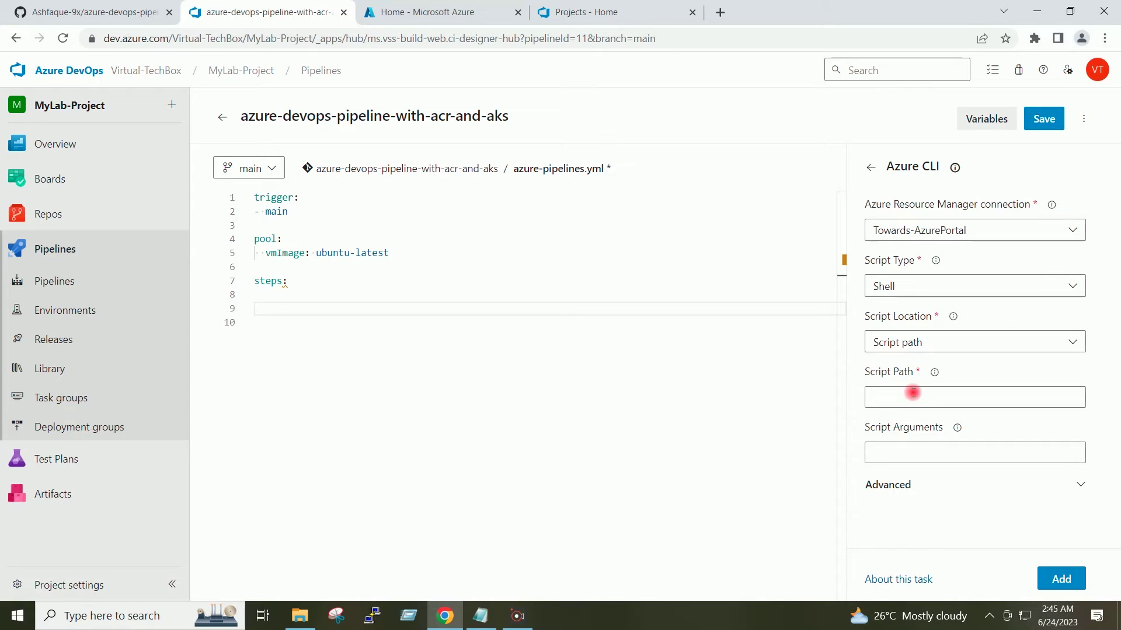
click(1058, 340)
click(942, 371)
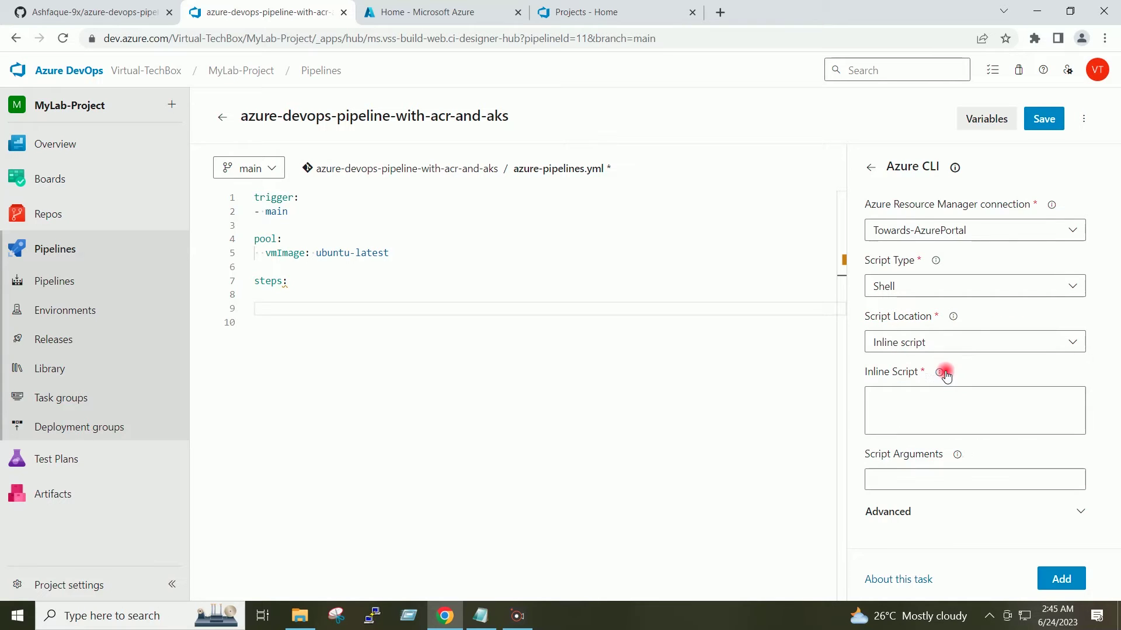
Enter the inline script lines "docker build -t mylabacr13.azurecr.io/web-game:tag 2048-game" and "az acr login -n mylabacr13"
click(904, 407)
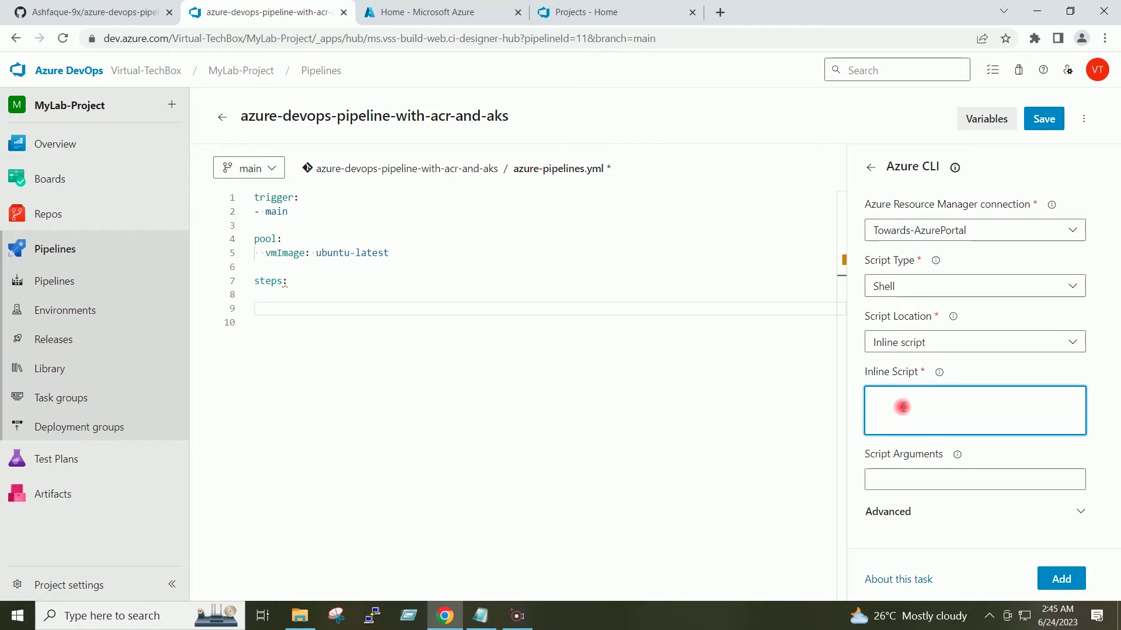
key(alt+Tab)
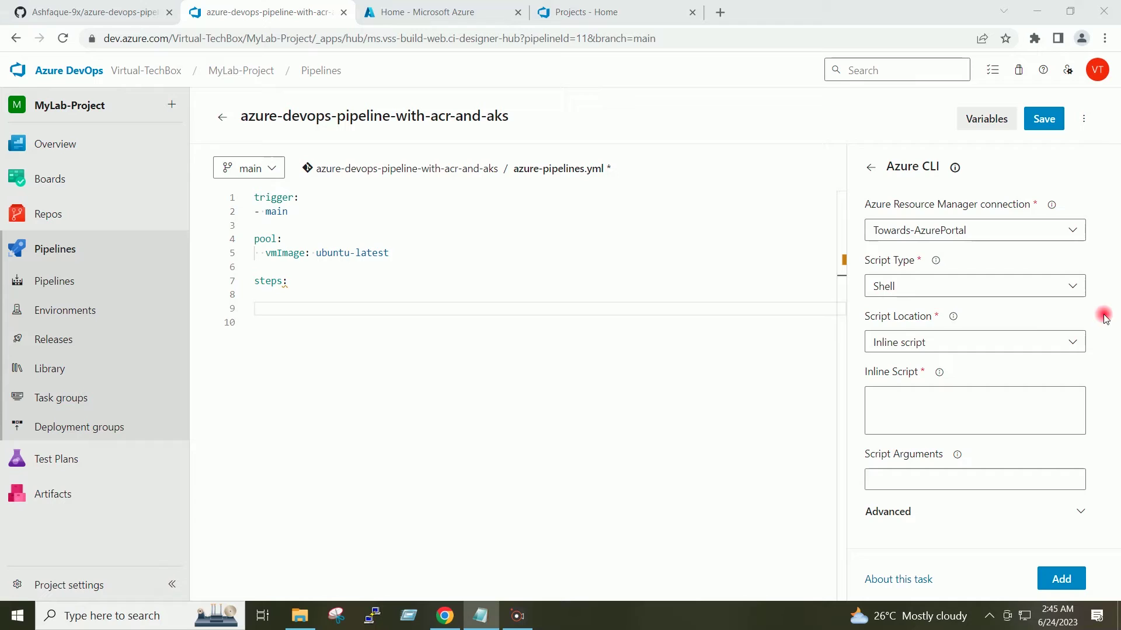
click(932, 401)
text(docker build -t mylabacr13.azurecr.io/web-game:tag 2048-game)
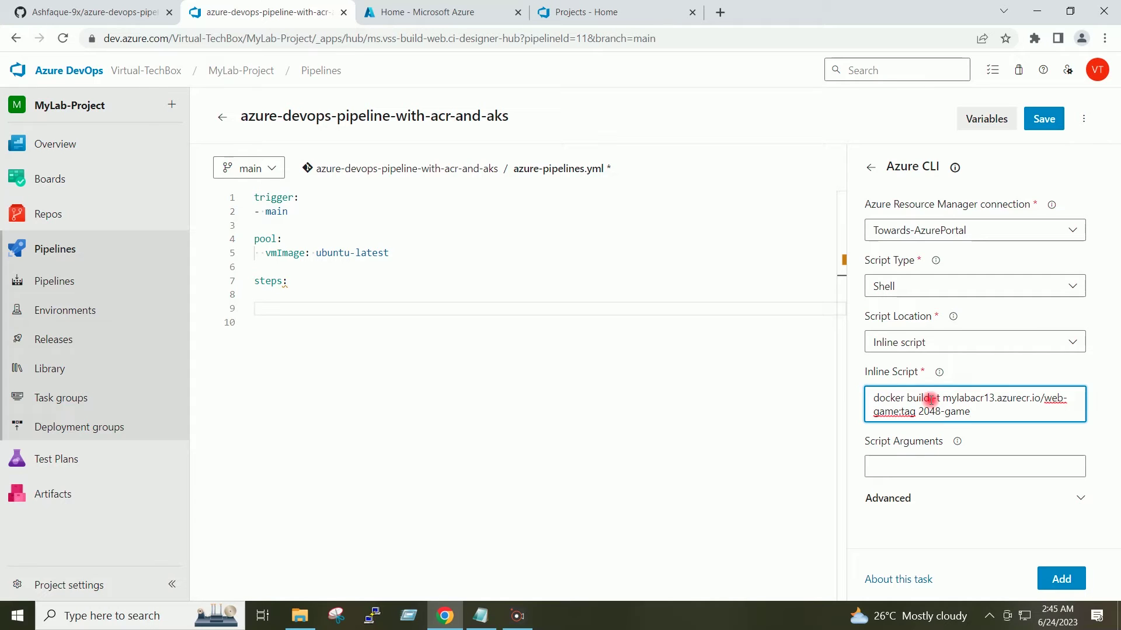
key(Return)
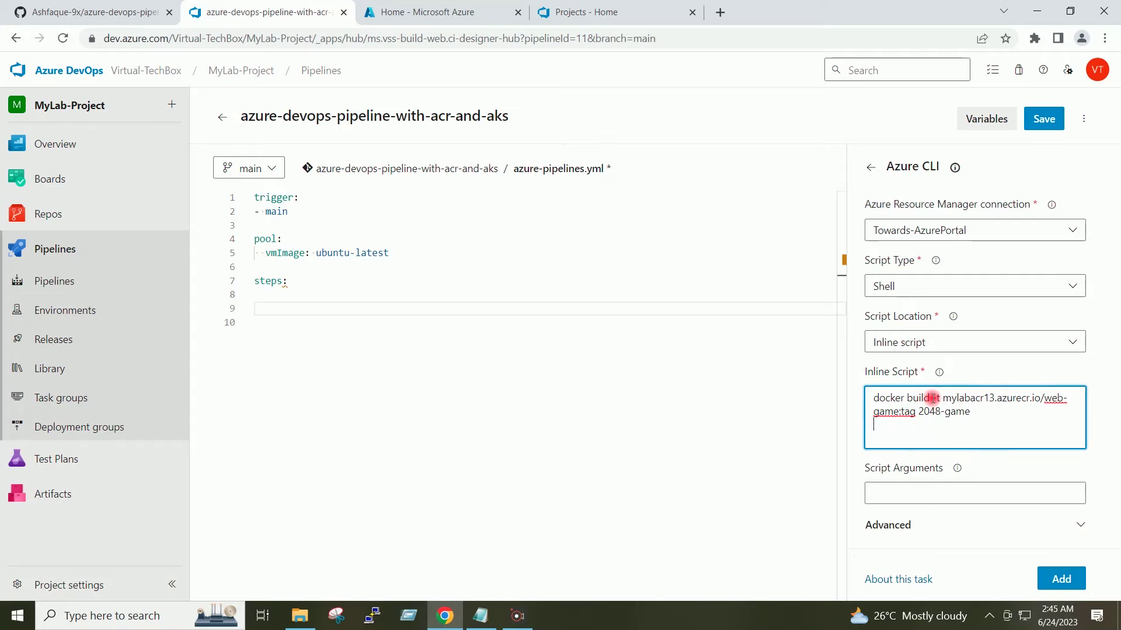
key(alt+Tab)
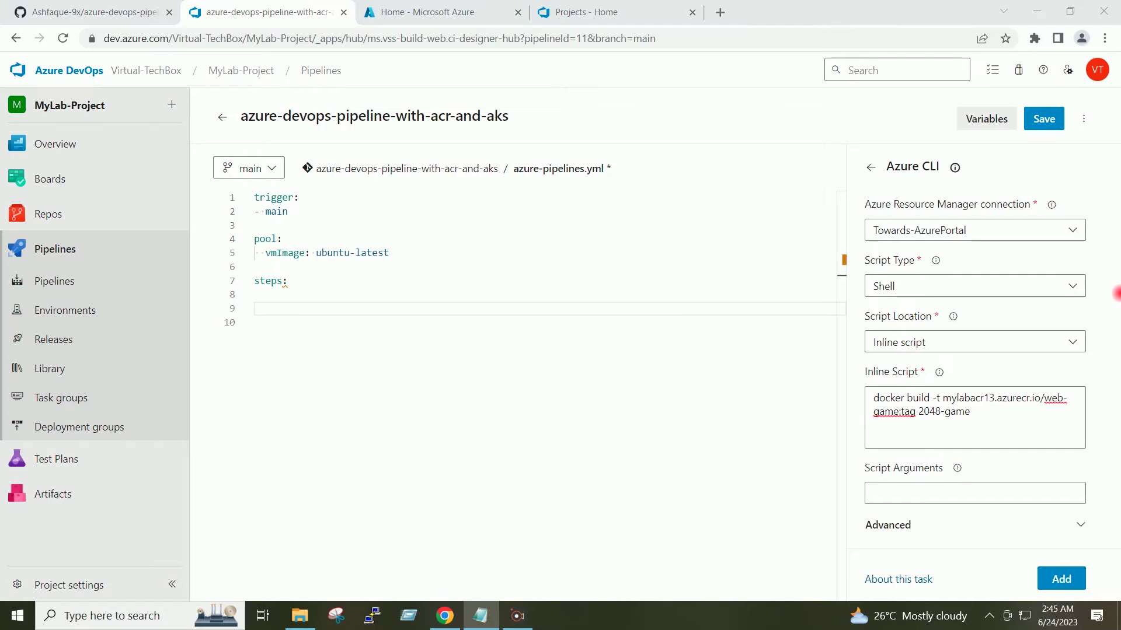
click(908, 425)
text(az acr login -n mylabacr13)
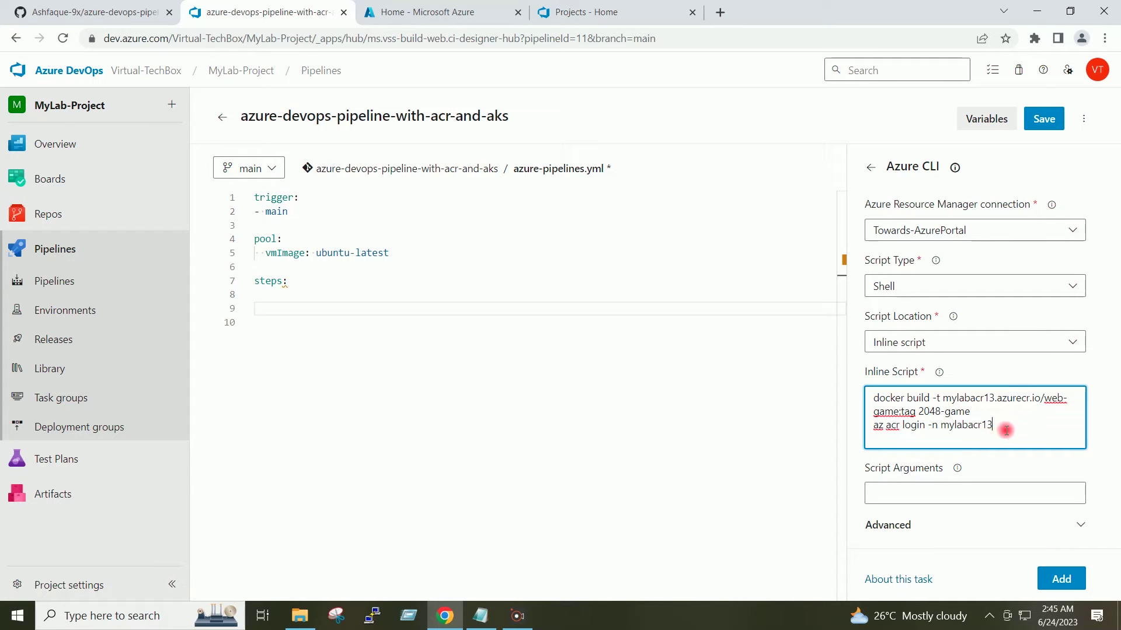
key(Return)
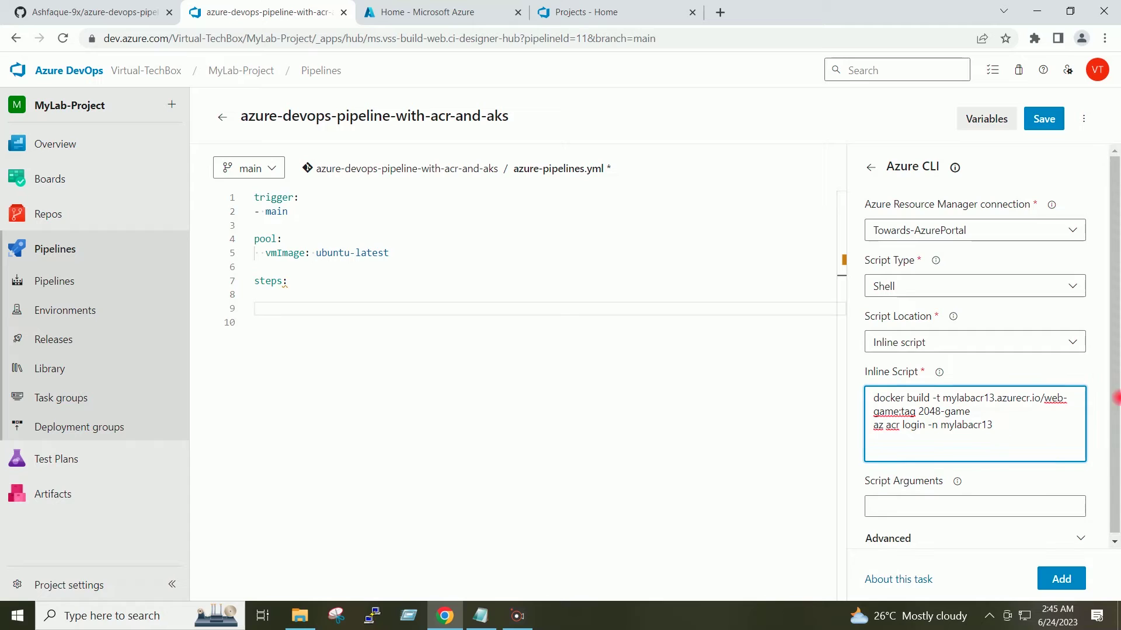
Append "docker push mylabacr13.azurecr.io/web-game:tag" to the inline script and add the Azure CLI task to the pipeline YAML
key(alt+Tab)
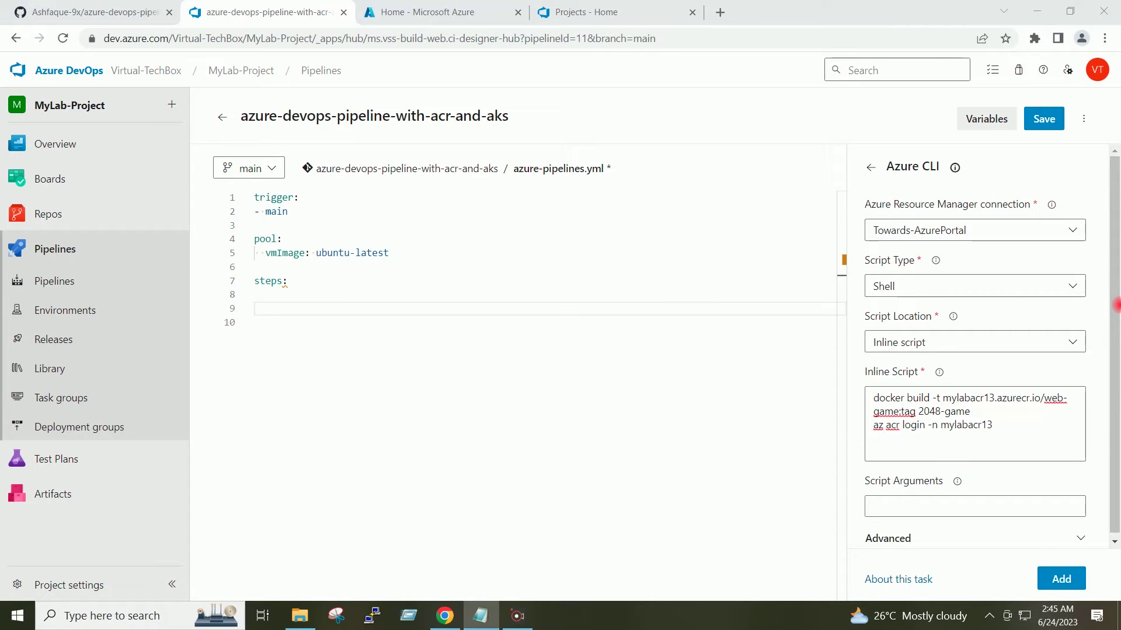
key(alt+Tab)
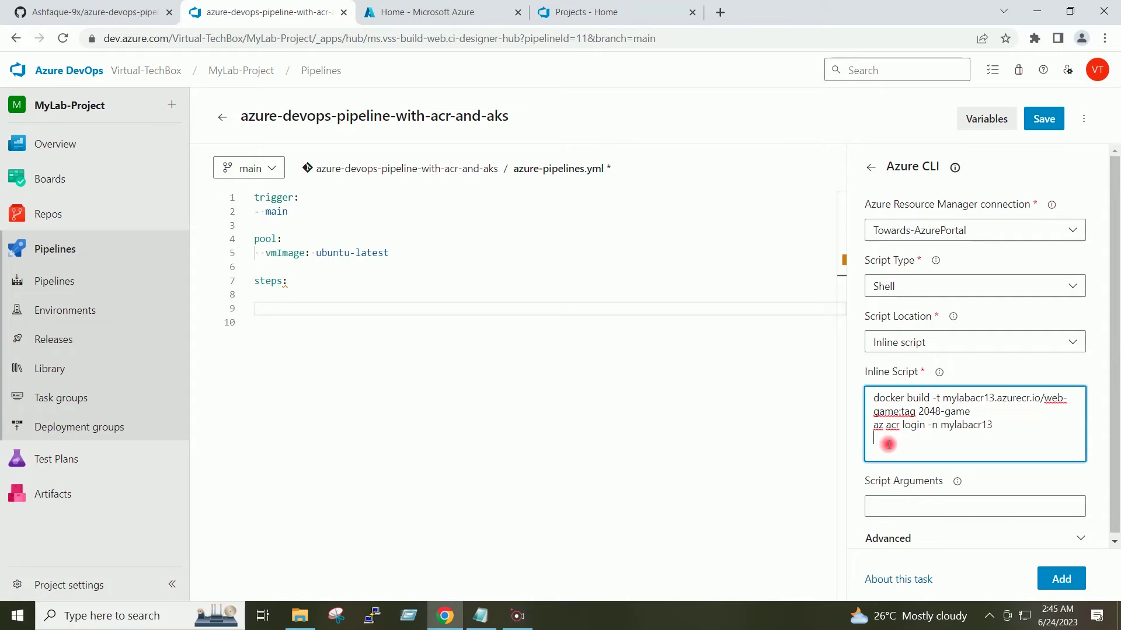
text(docker push mylabacr13.azurecr.io/web-game:tag)
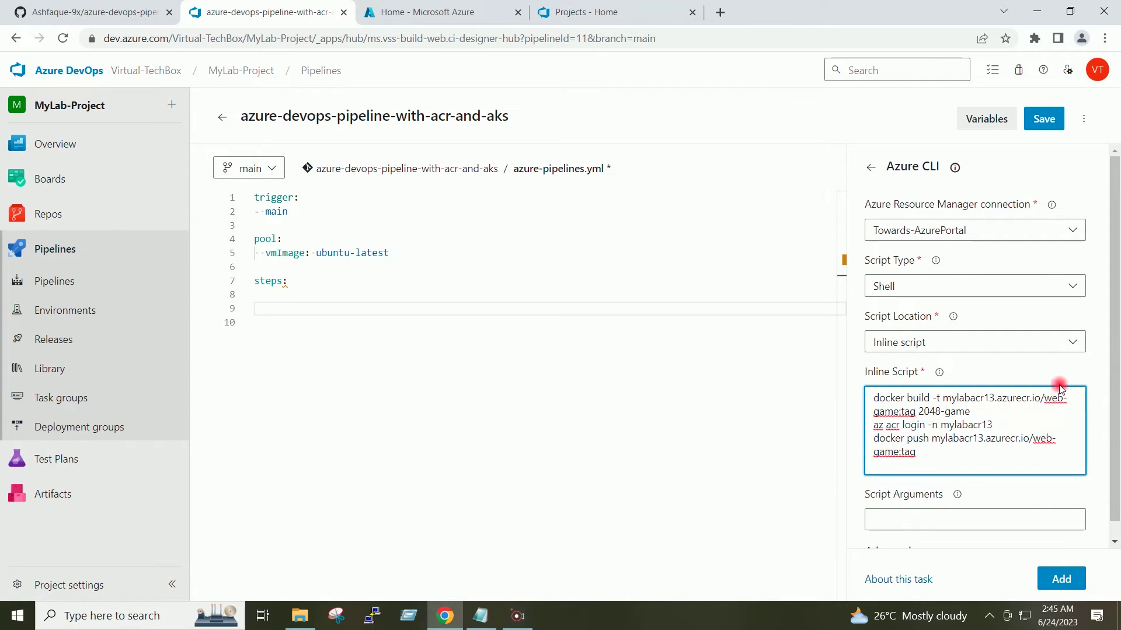
scroll(1089, 350, down, 1)
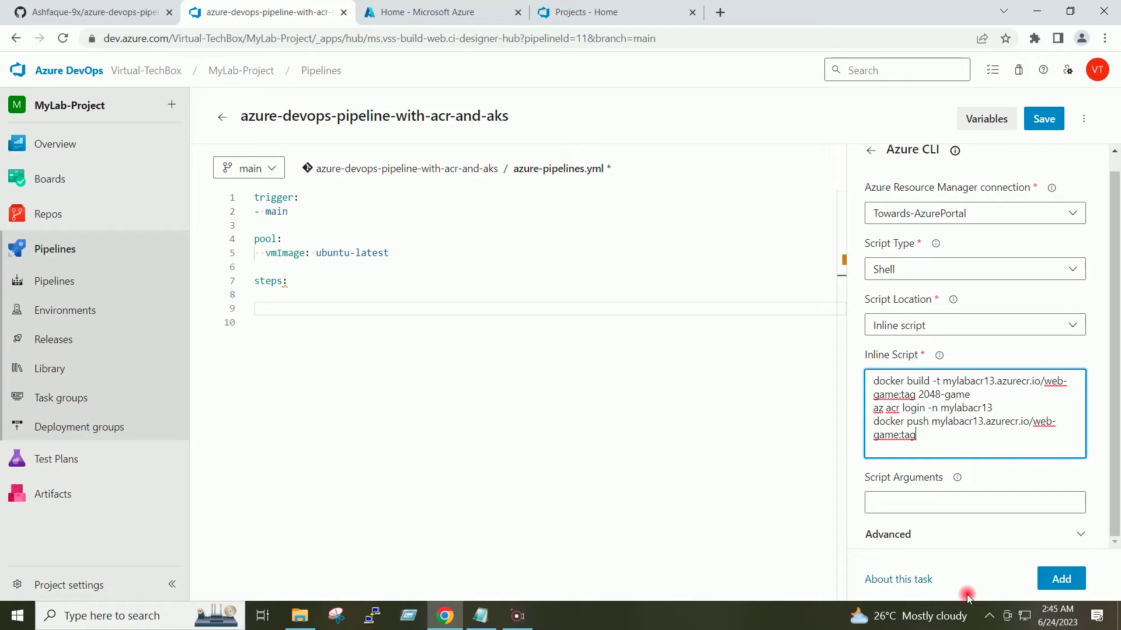
click(1054, 583)
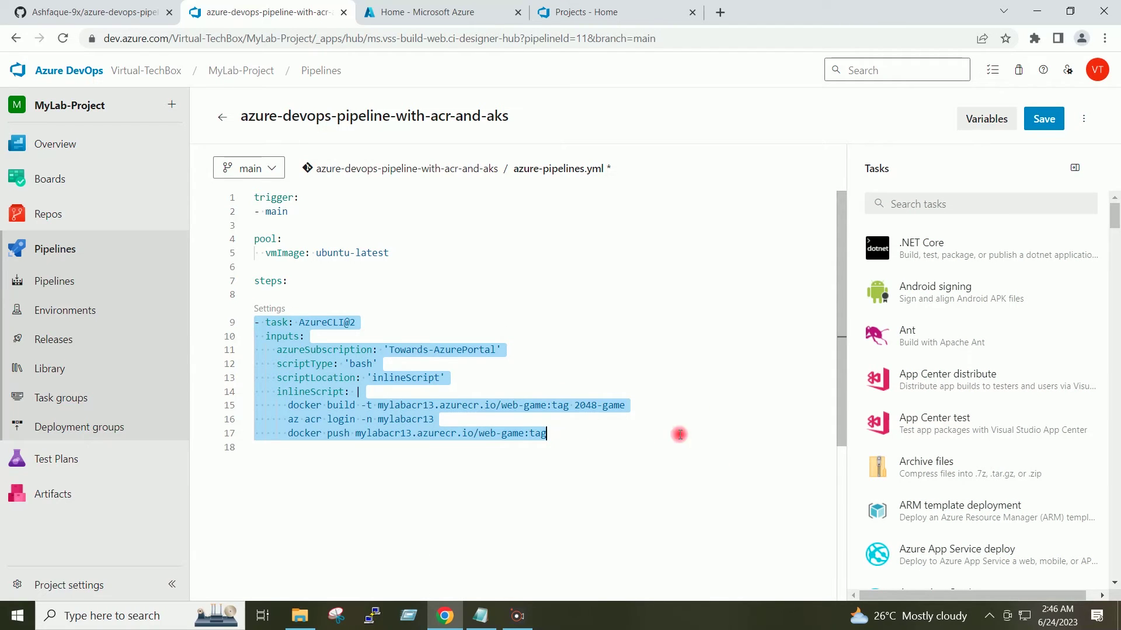
click(563, 434)
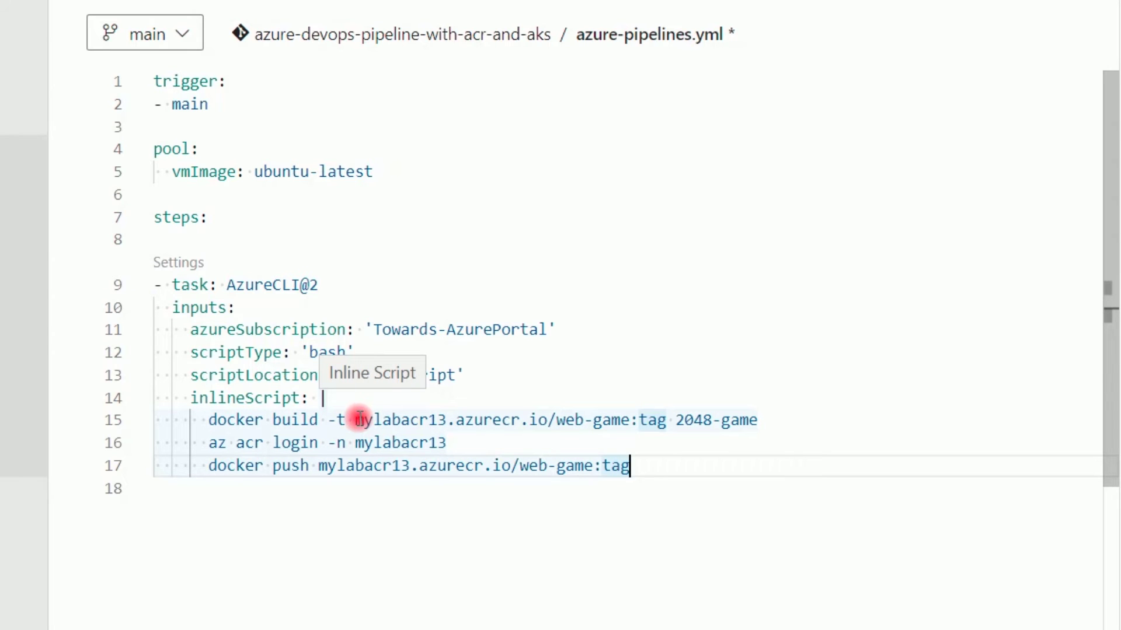
Review the registry name, azurecr.io domain, web-game image name, tag and 2048-game folder in the docker build line of the inline script
drag(355, 420, 447, 419)
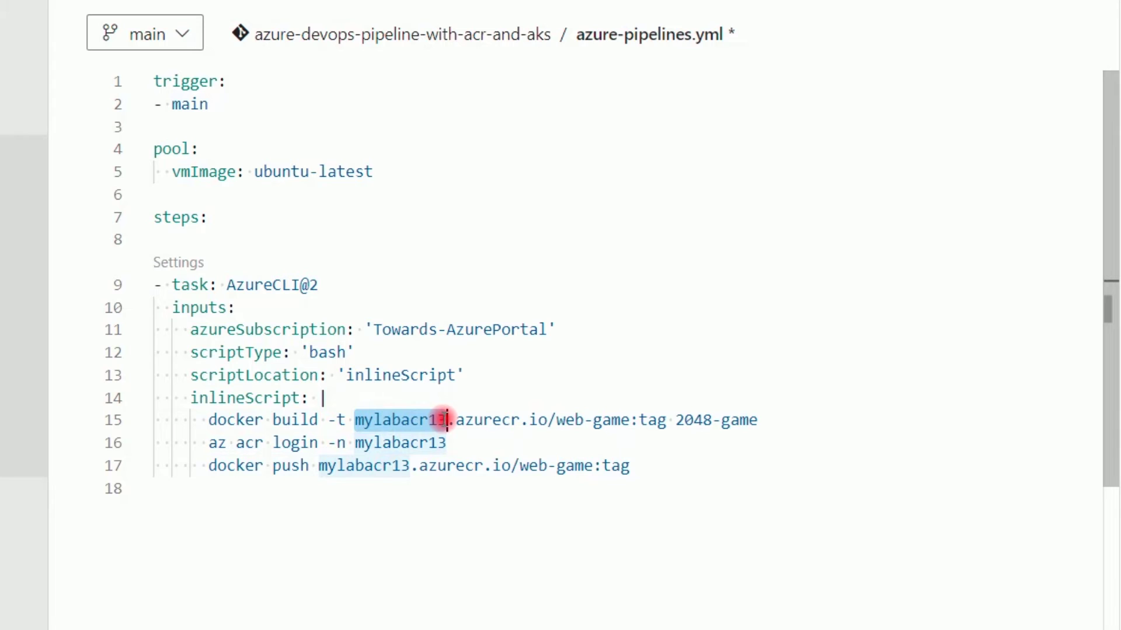
drag(456, 420, 547, 416)
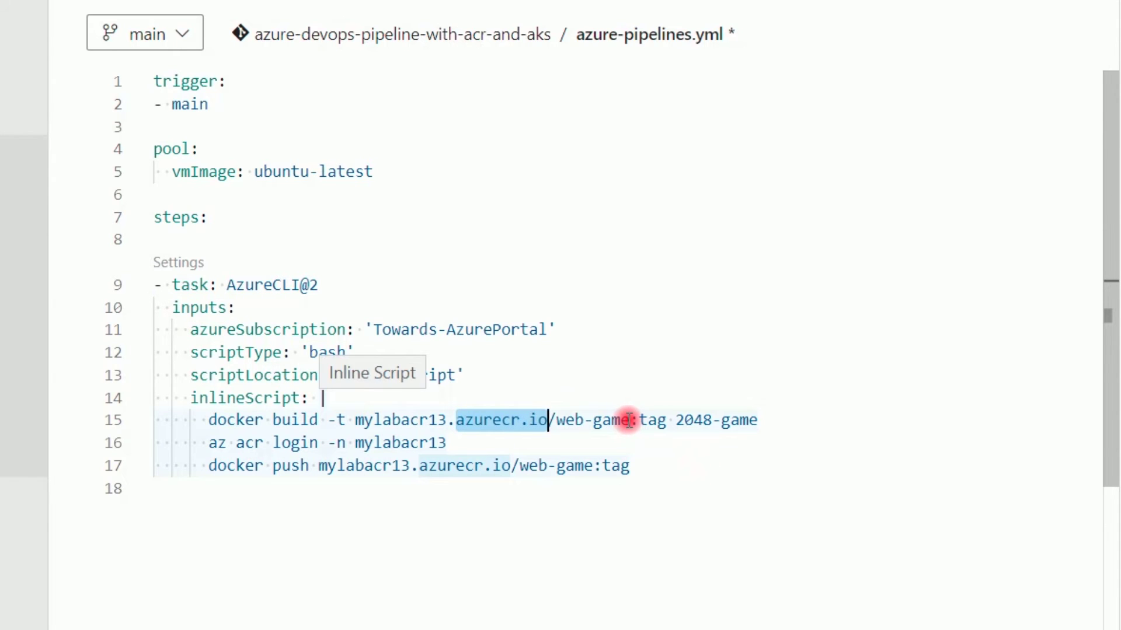
drag(628, 419, 558, 421)
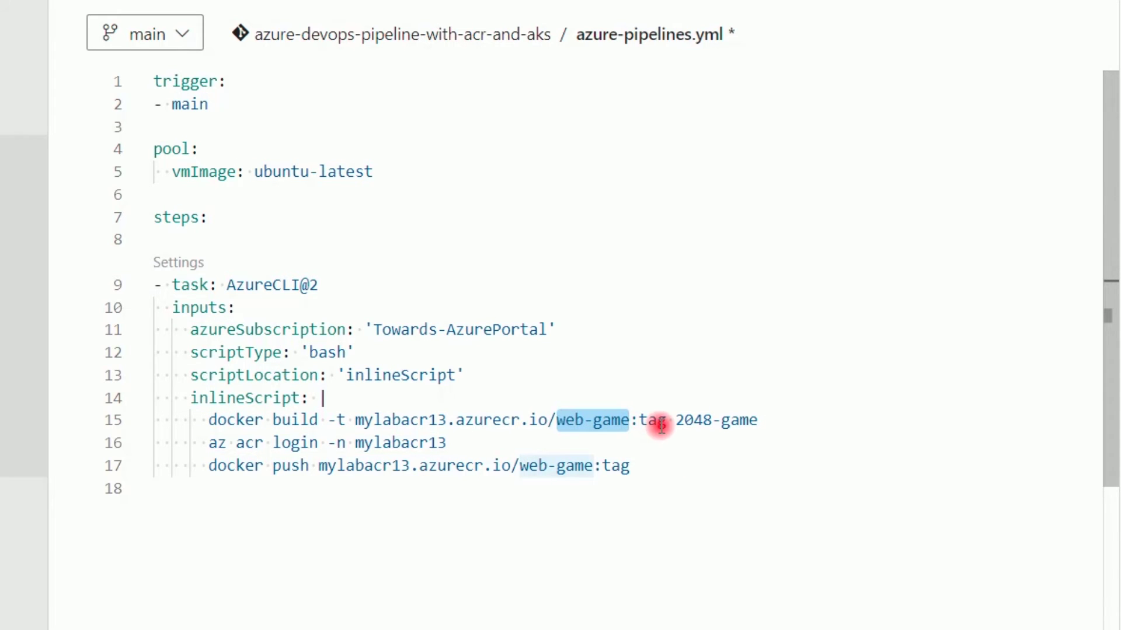
click(665, 417)
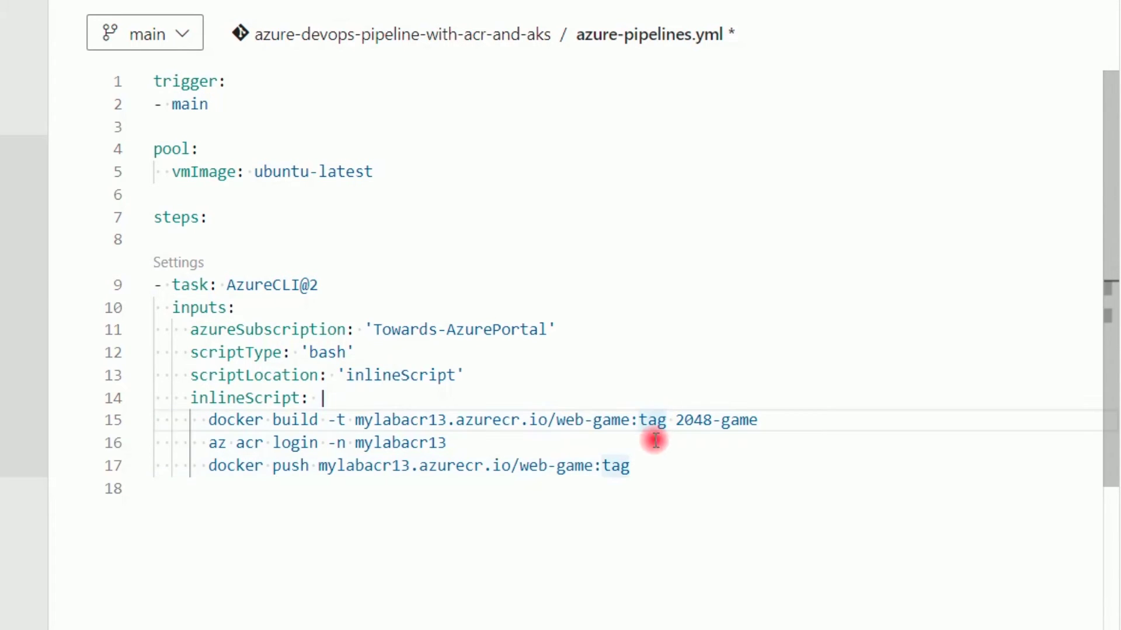
drag(756, 419, 677, 419)
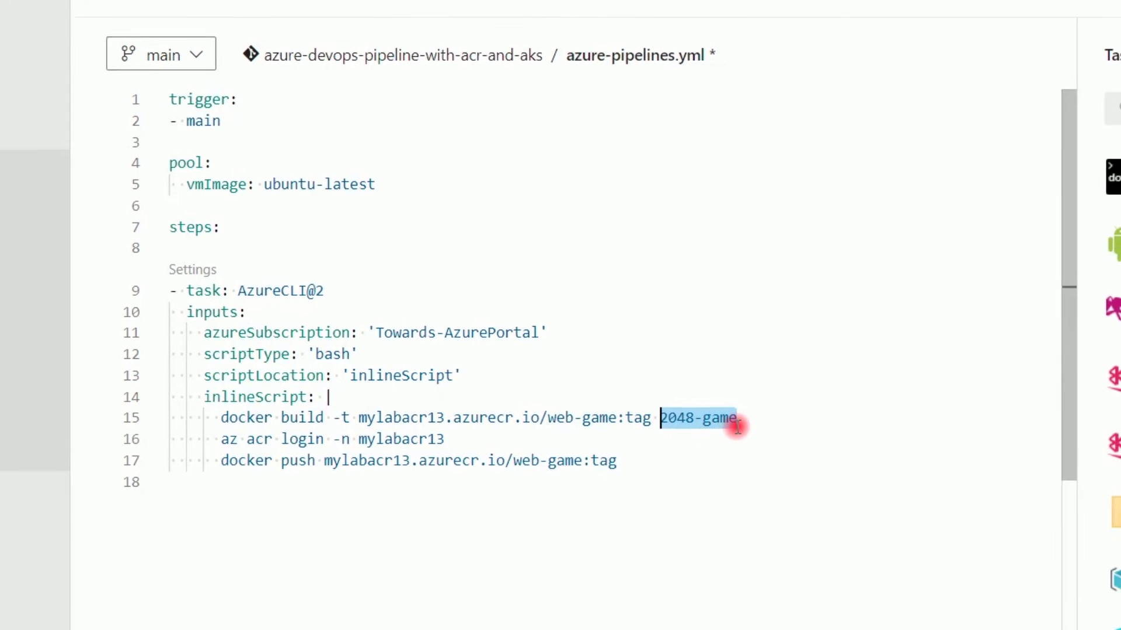
click(769, 420)
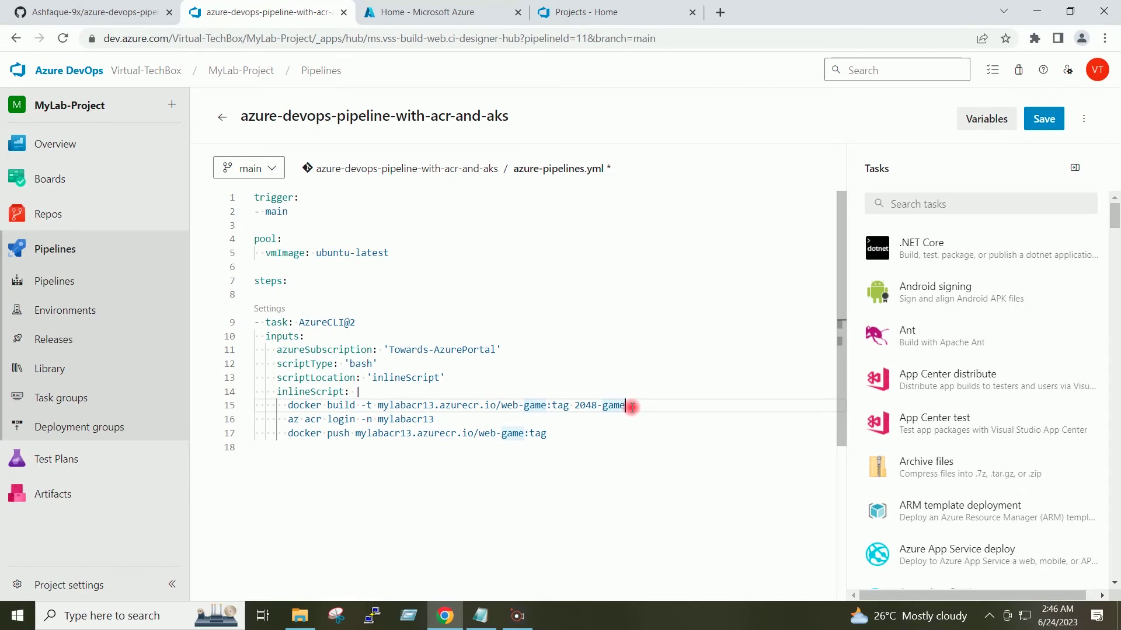
Check the 2048-game folder's files in the MyLab-Project repository against the folder named in the docker build line
click(605, 11)
click(267, 253)
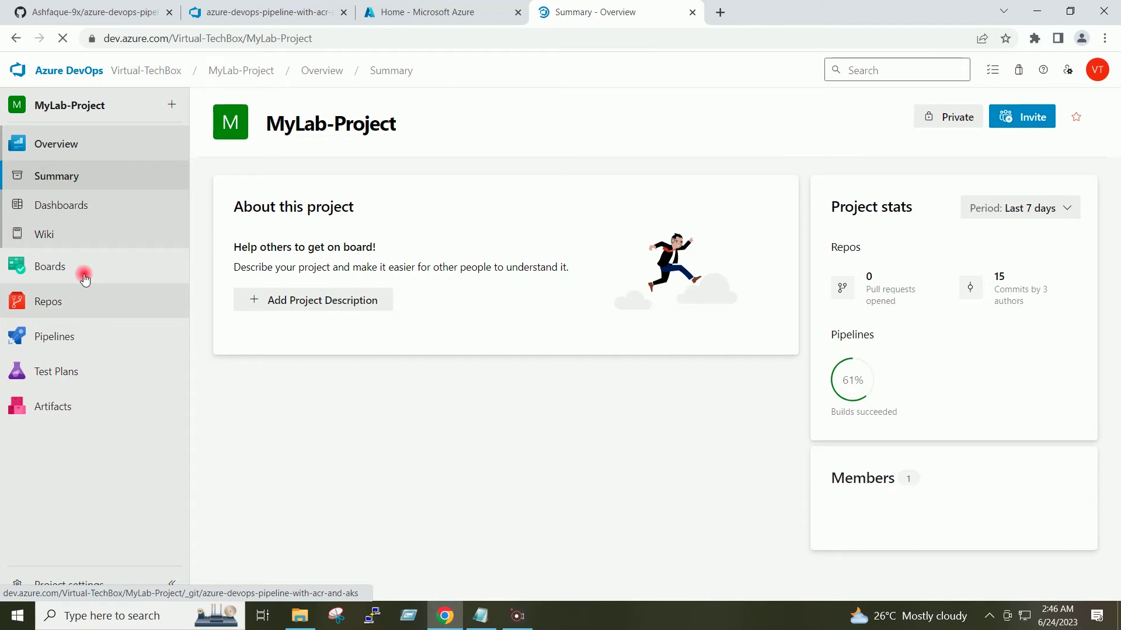
click(47, 300)
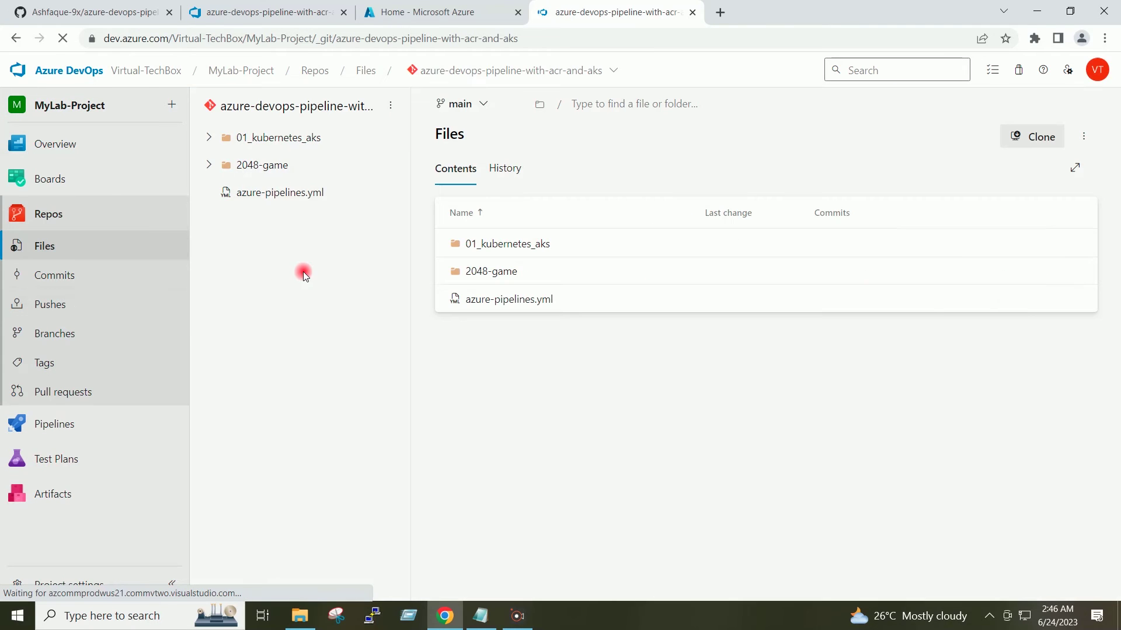
click(210, 165)
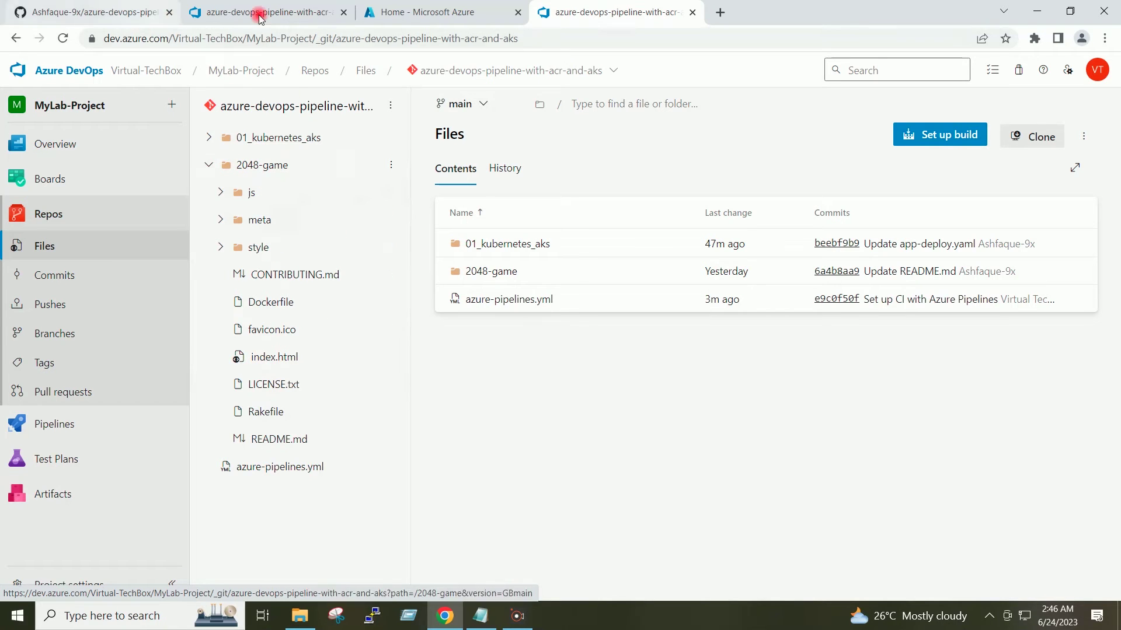
click(284, 9)
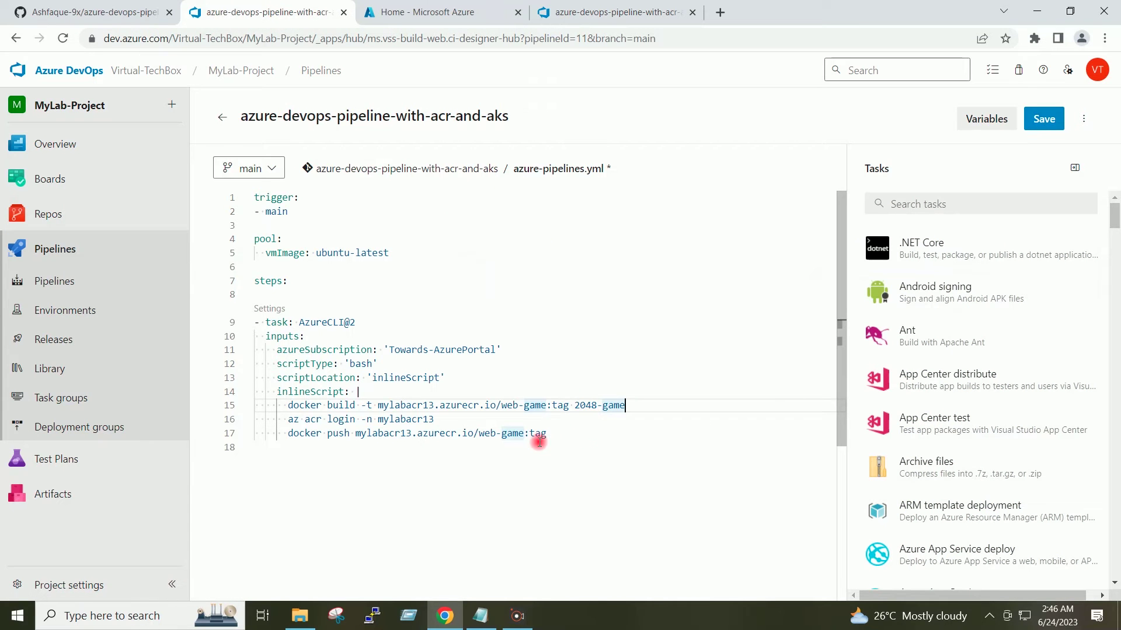
drag(575, 405, 624, 407)
click(627, 406)
drag(696, 9, 671, 12)
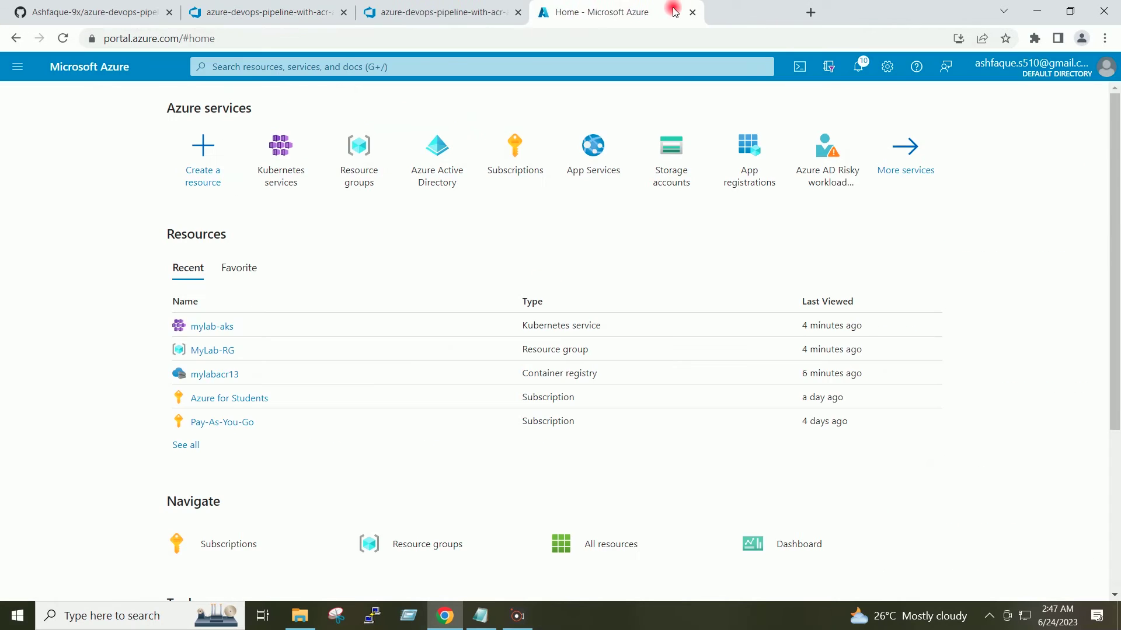
click(269, 7)
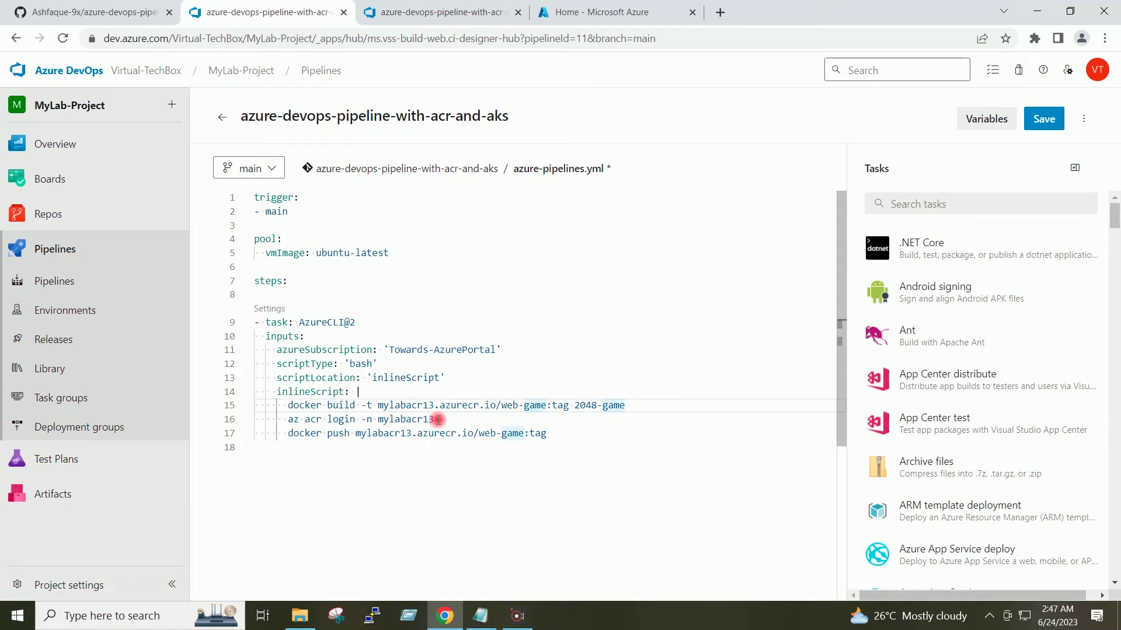
Review the az acr login line and the docker push line with its web-game image name in the inline script
drag(433, 420, 288, 419)
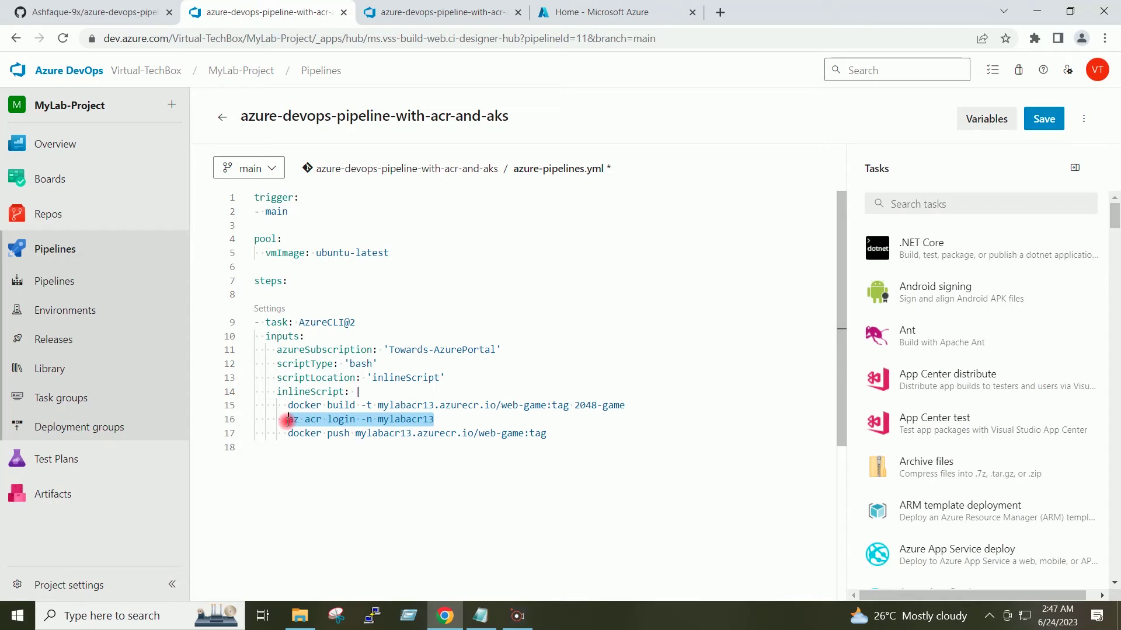
click(315, 455)
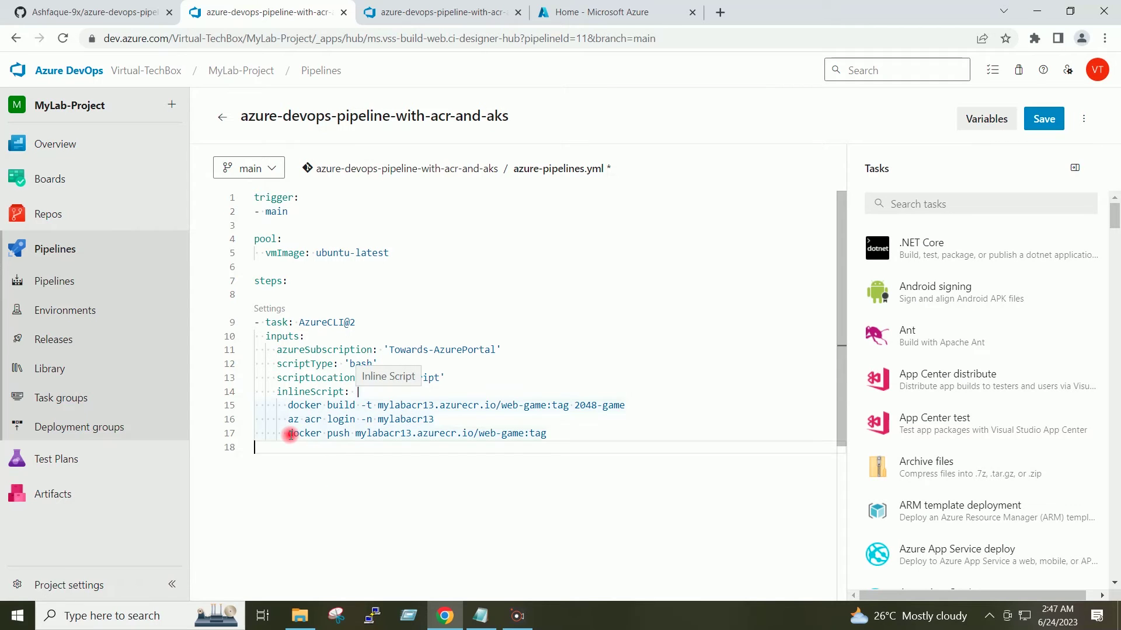
drag(289, 433, 553, 433)
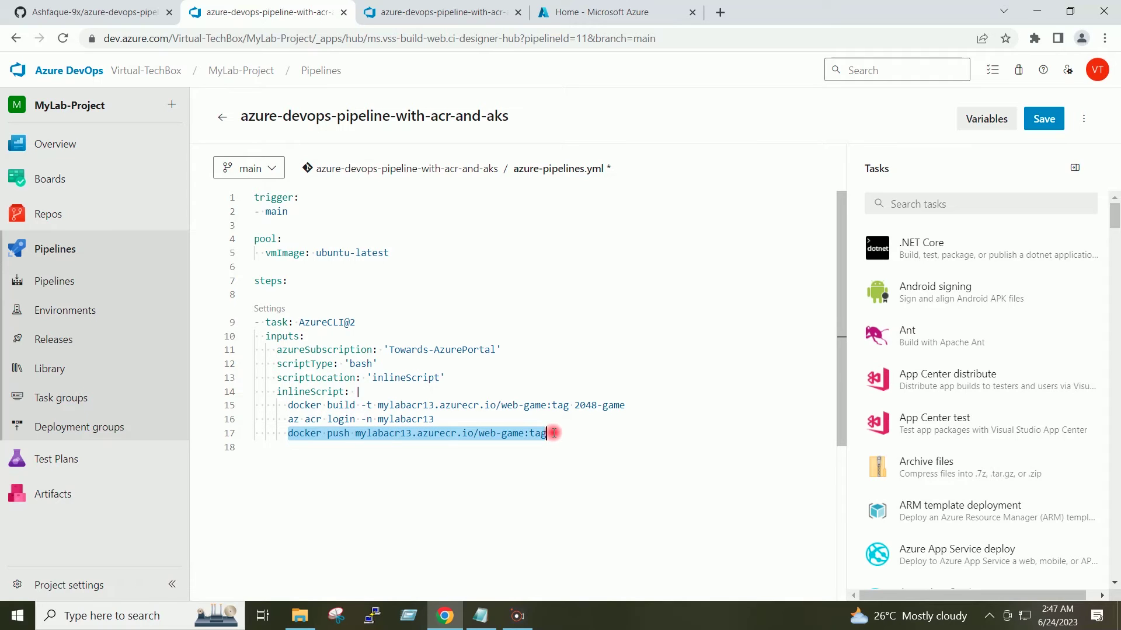
click(531, 433)
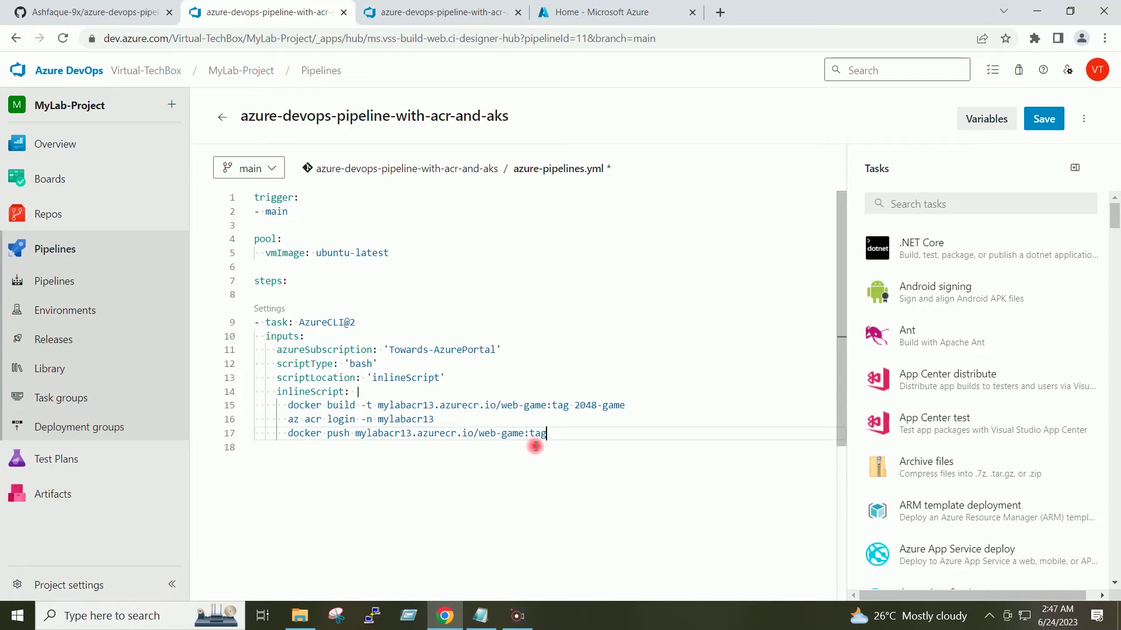
drag(522, 434, 489, 435)
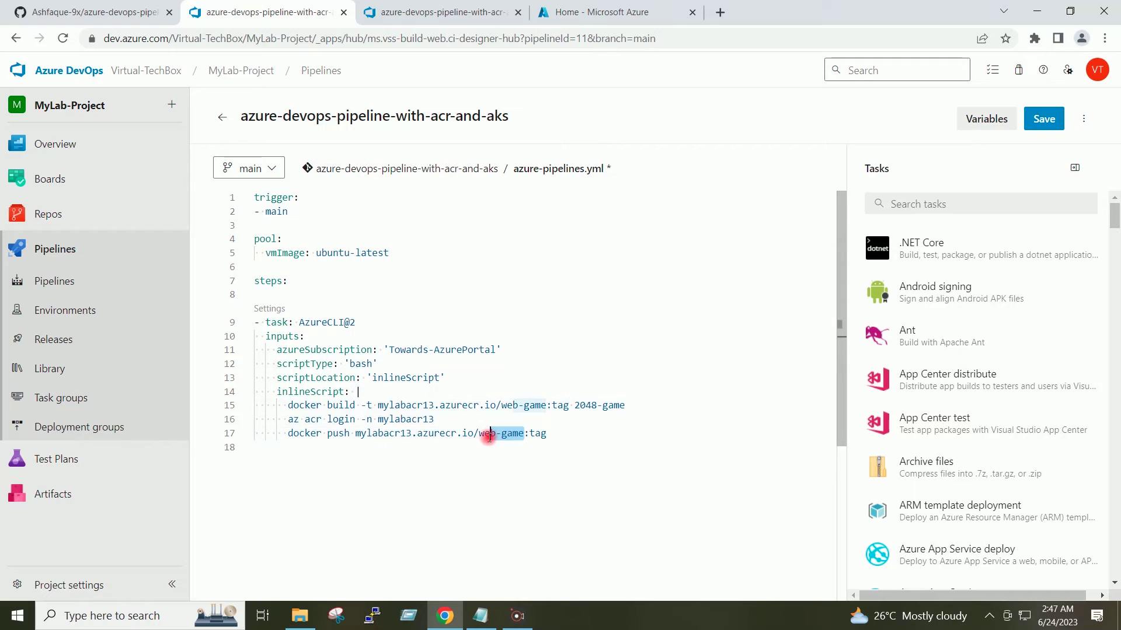
click(565, 434)
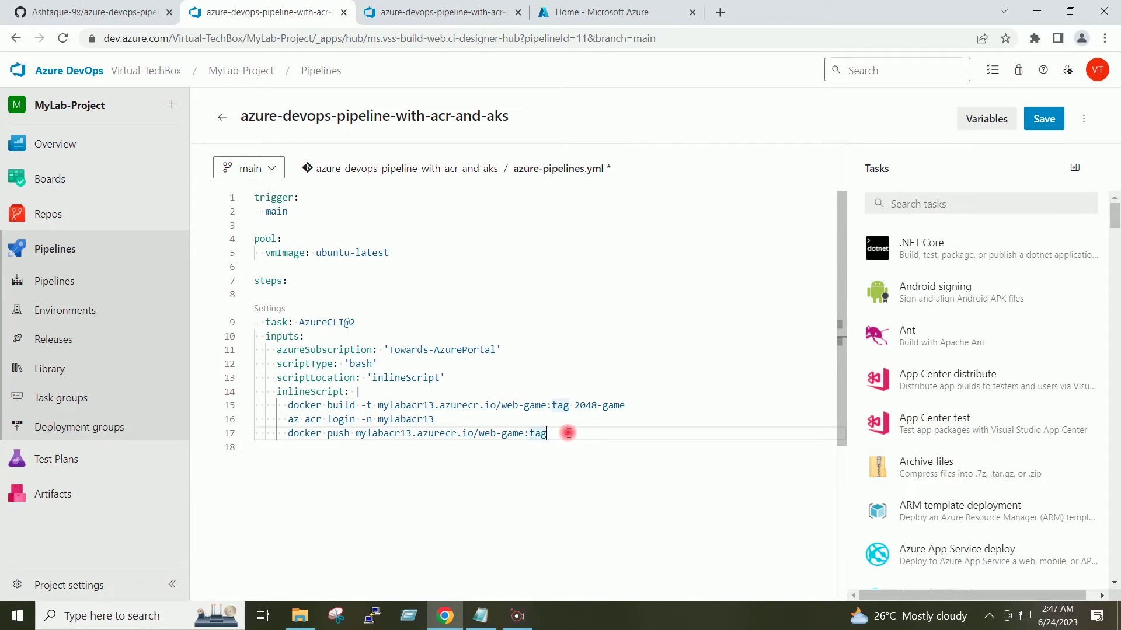
Add the step "- script: cat 01_kubernetes_aks/app-deploy.yaml" below the Azure CLI task, separated by an empty line
key(Return)
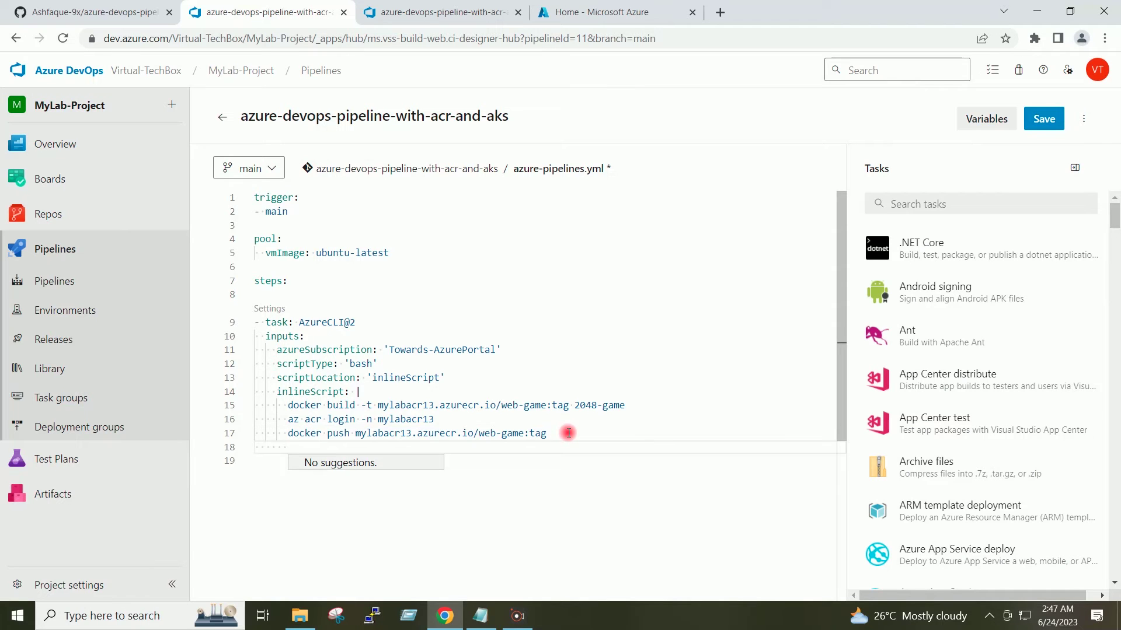
key(BackSpace)
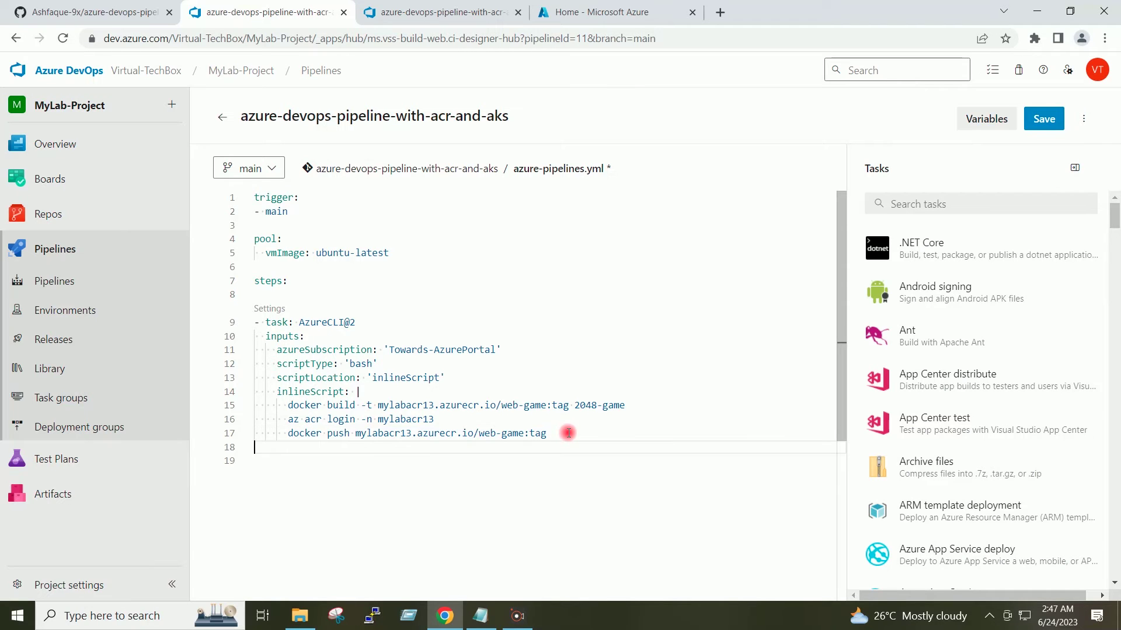
key(ctrl+space)
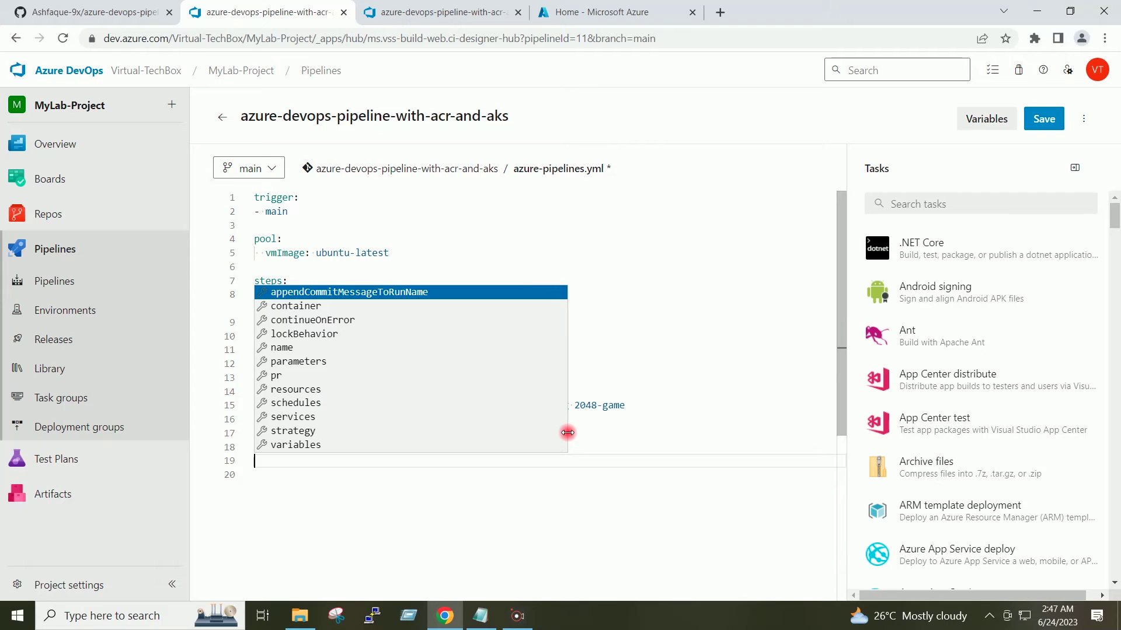
key(Escape)
key(Return)
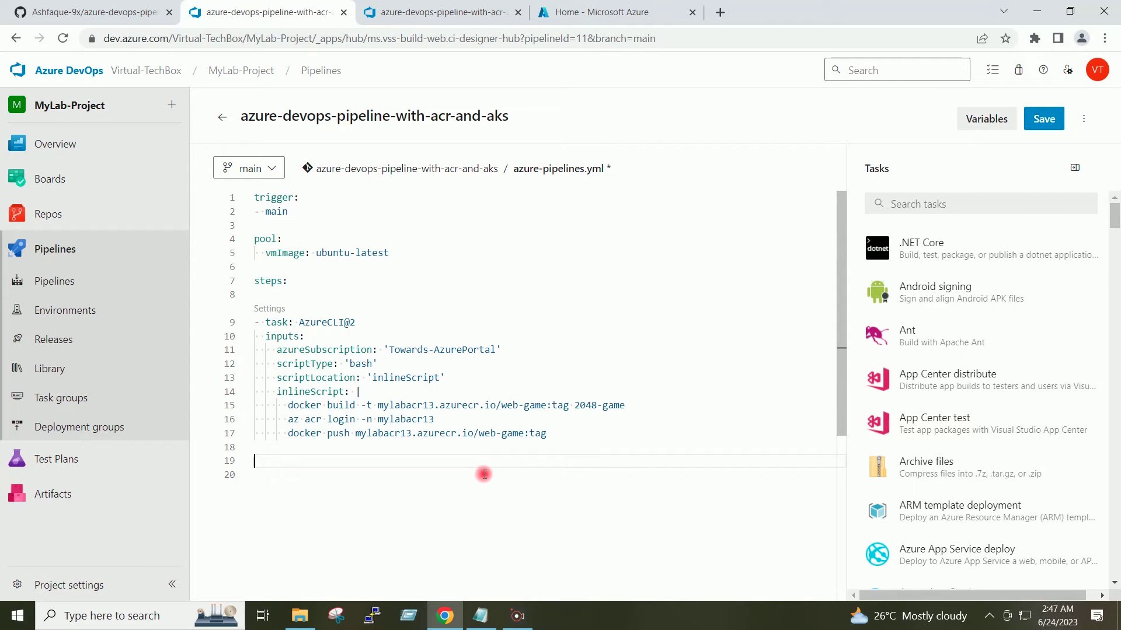
text(- script: cat 01_kubernetes_aks/app-deploy.yaml)
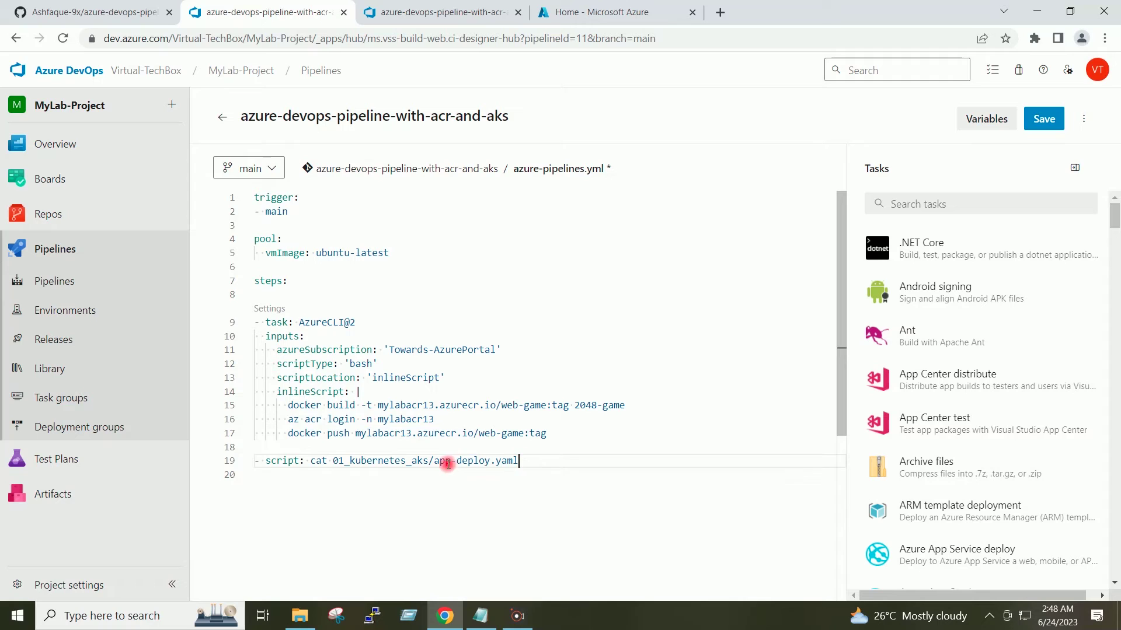
Check the script step's folder and file name against the expanded 01_kubernetes_aks folder in the repository files
drag(529, 462, 439, 461)
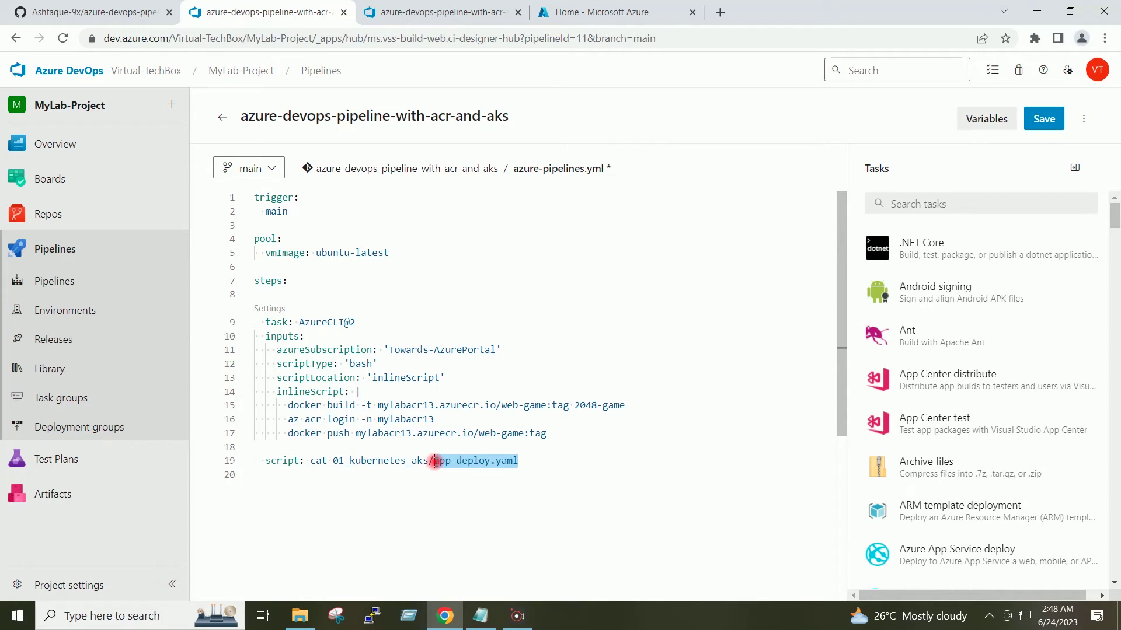
click(527, 459)
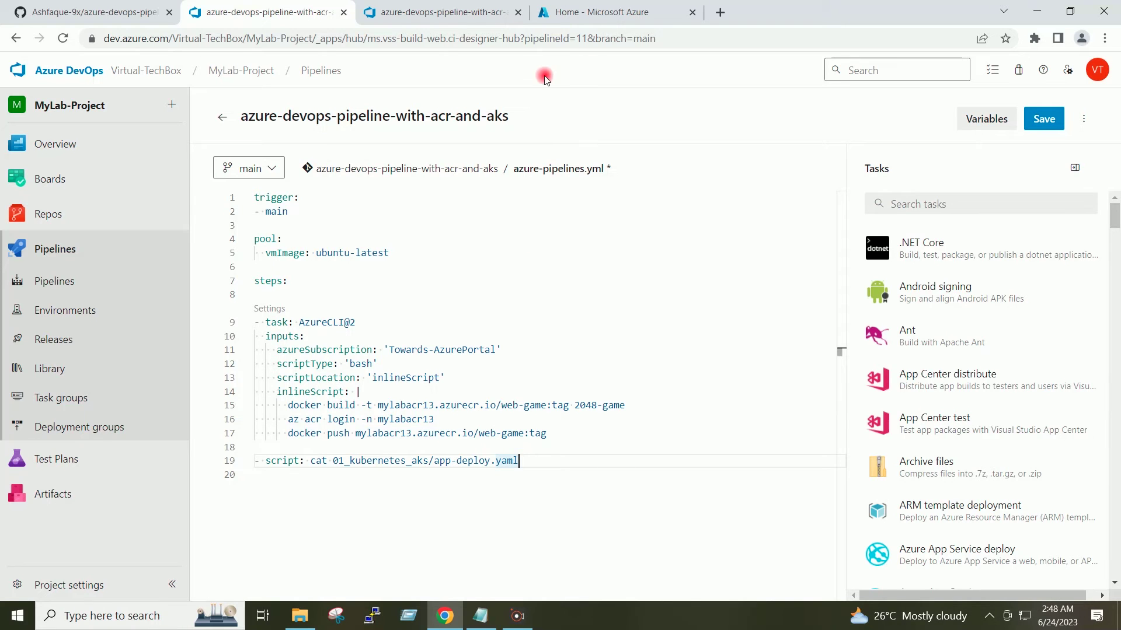
click(456, 12)
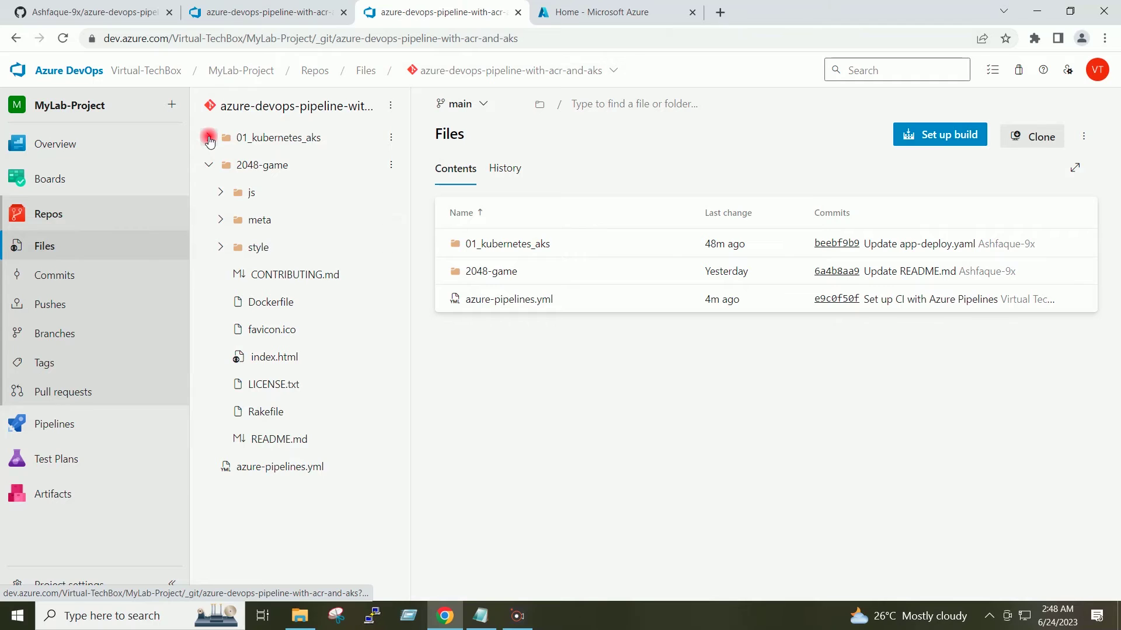
click(209, 139)
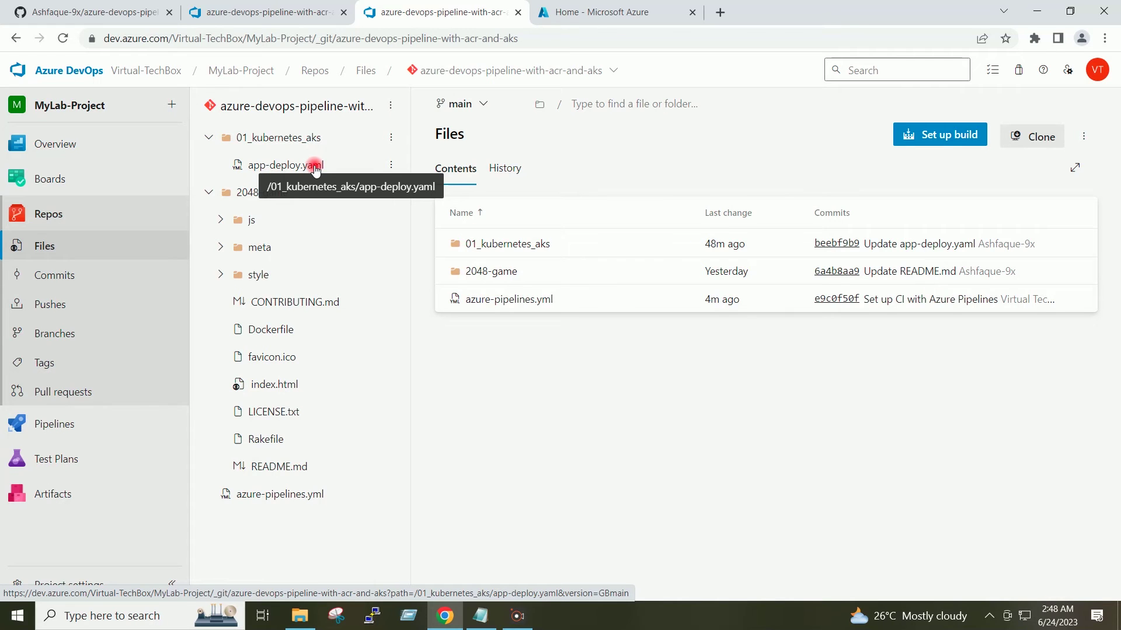
click(271, 12)
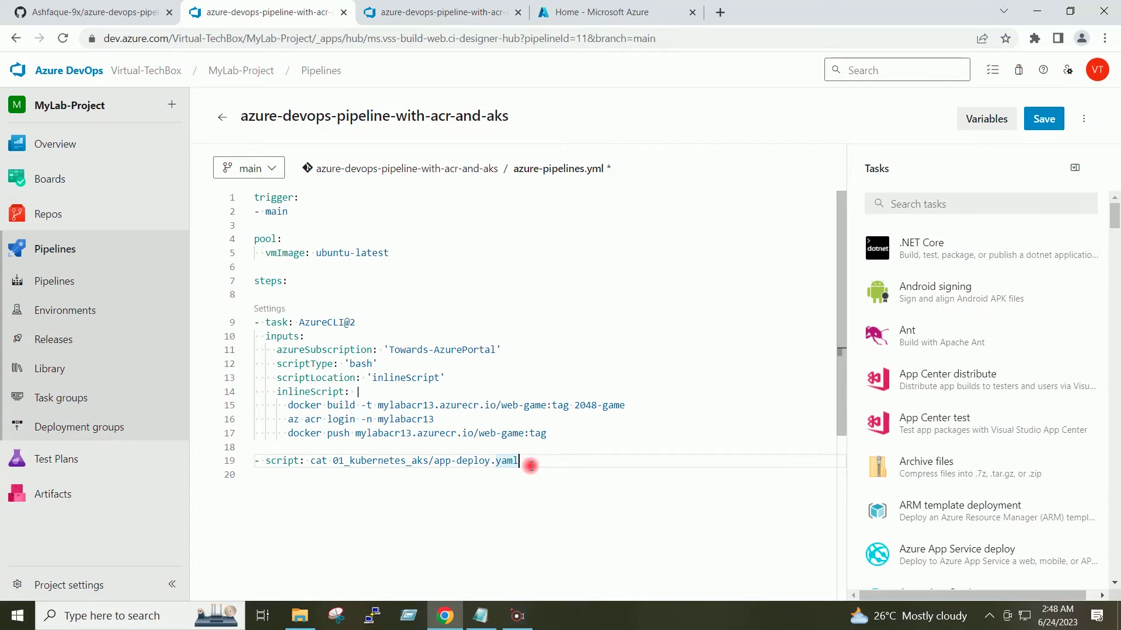
click(426, 460)
drag(424, 461, 335, 460)
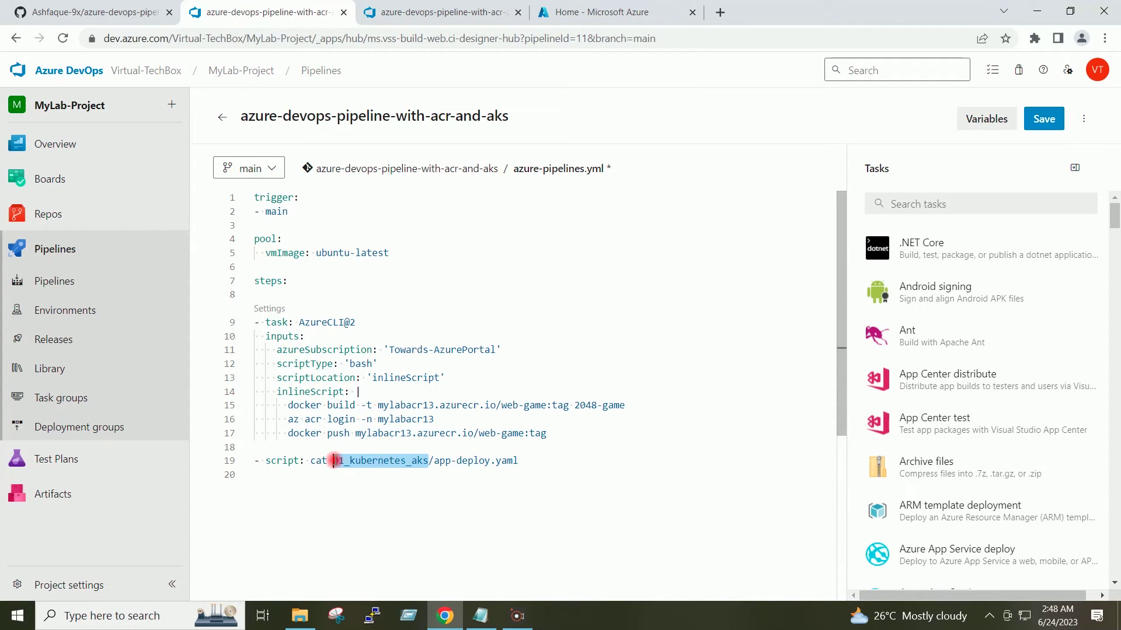
click(525, 460)
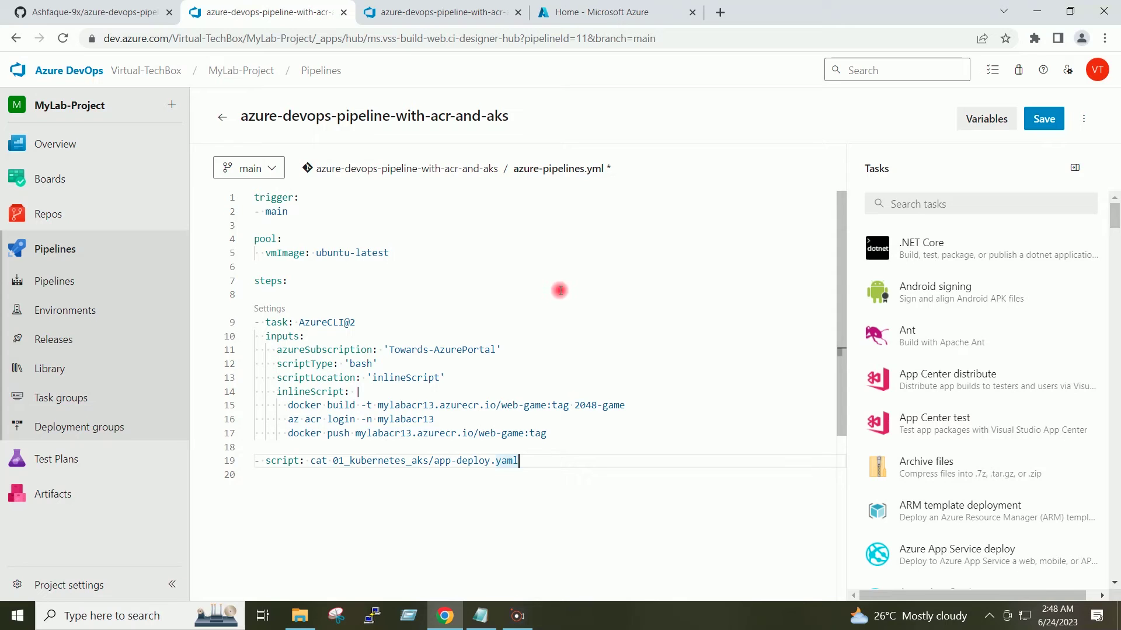
click(432, 13)
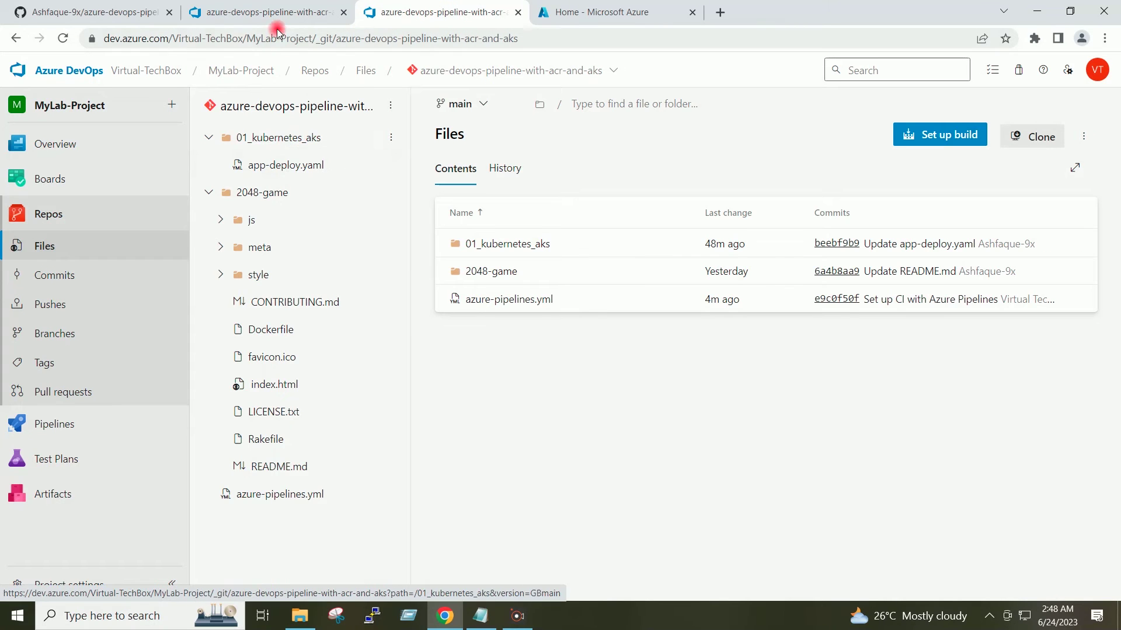
click(260, 13)
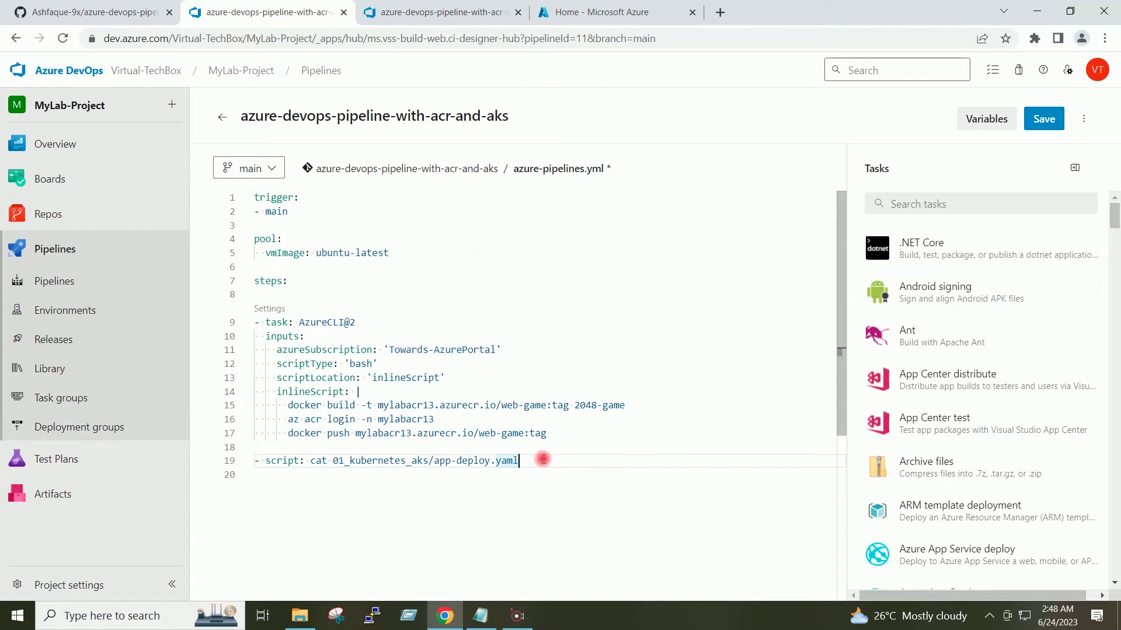
Leave an empty line below the script step, search the pipeline tasks for "kube" and open the Kubectl task's settings
key(Return)
key(Return)
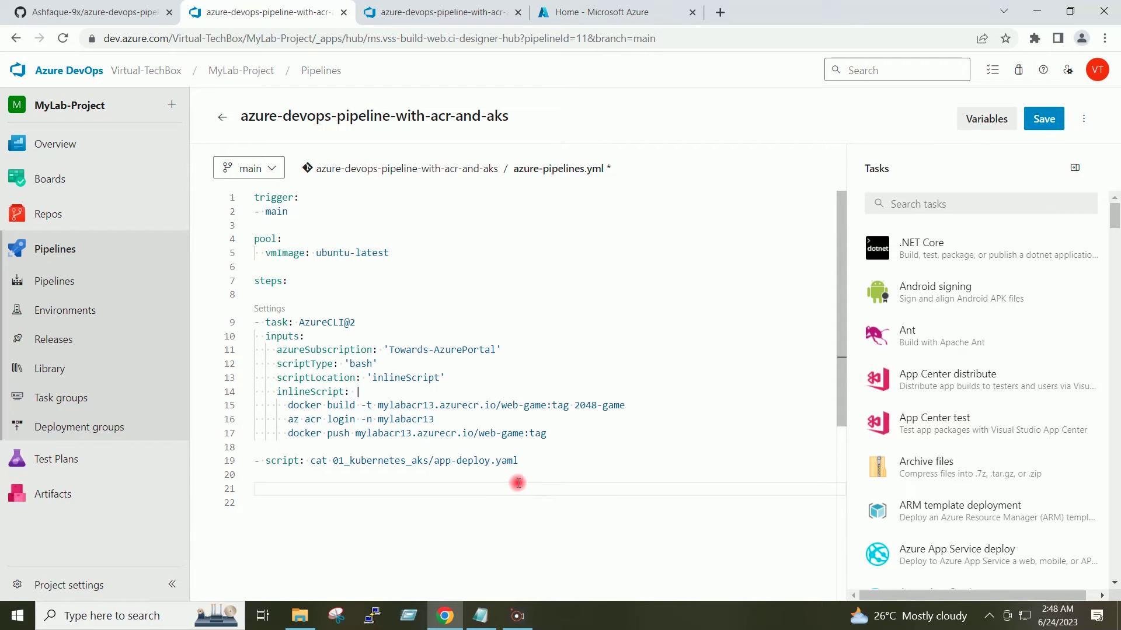
click(921, 207)
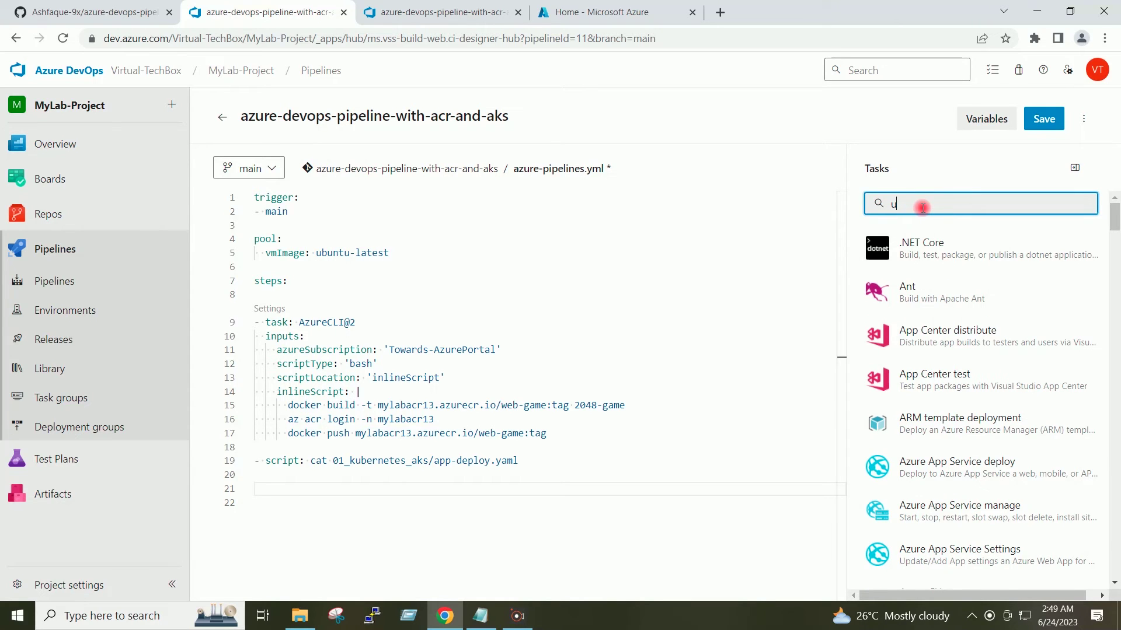
key(BackSpace)
text(kube)
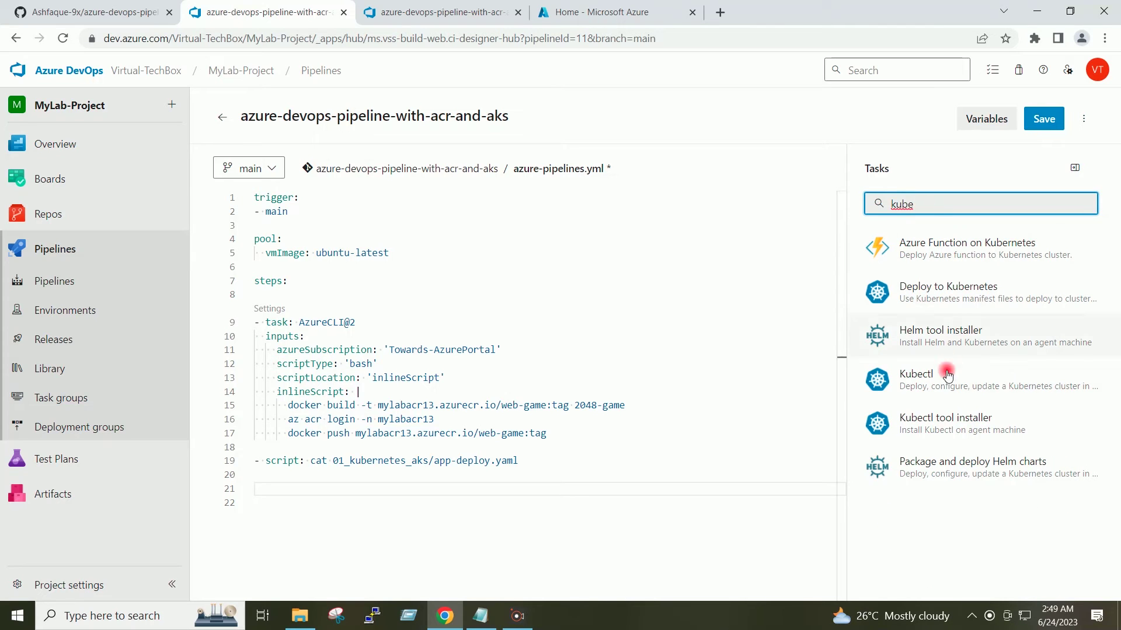
click(1020, 386)
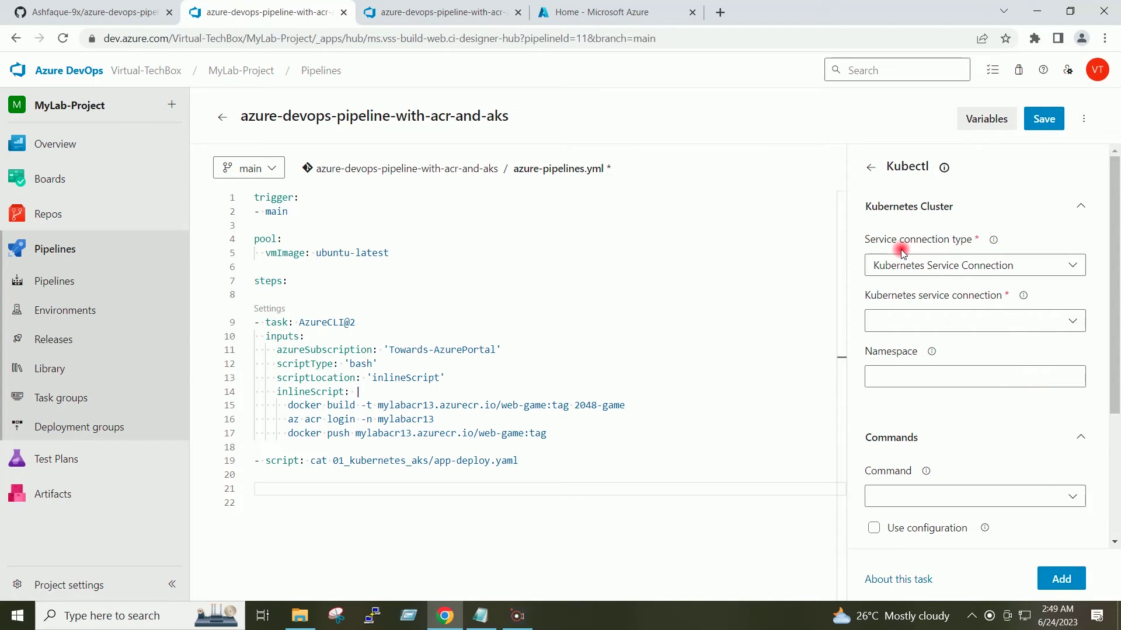
Set the Kubectl task's service connection type to Azure Resource Manager and its Azure subscription to Towards-AzurePortal
click(1073, 269)
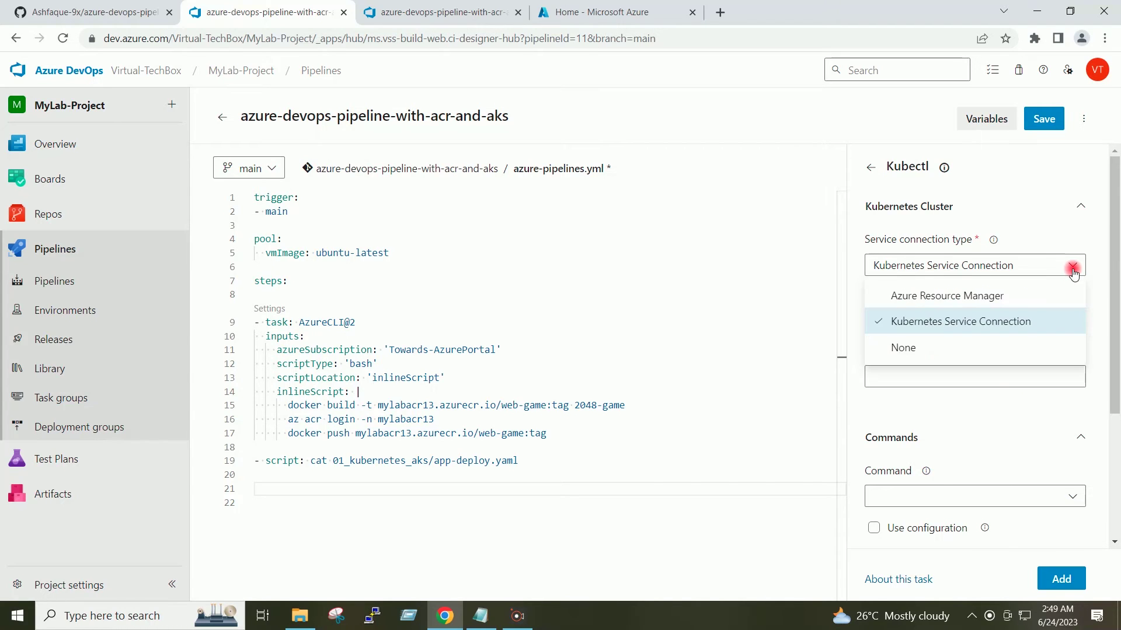
click(1044, 299)
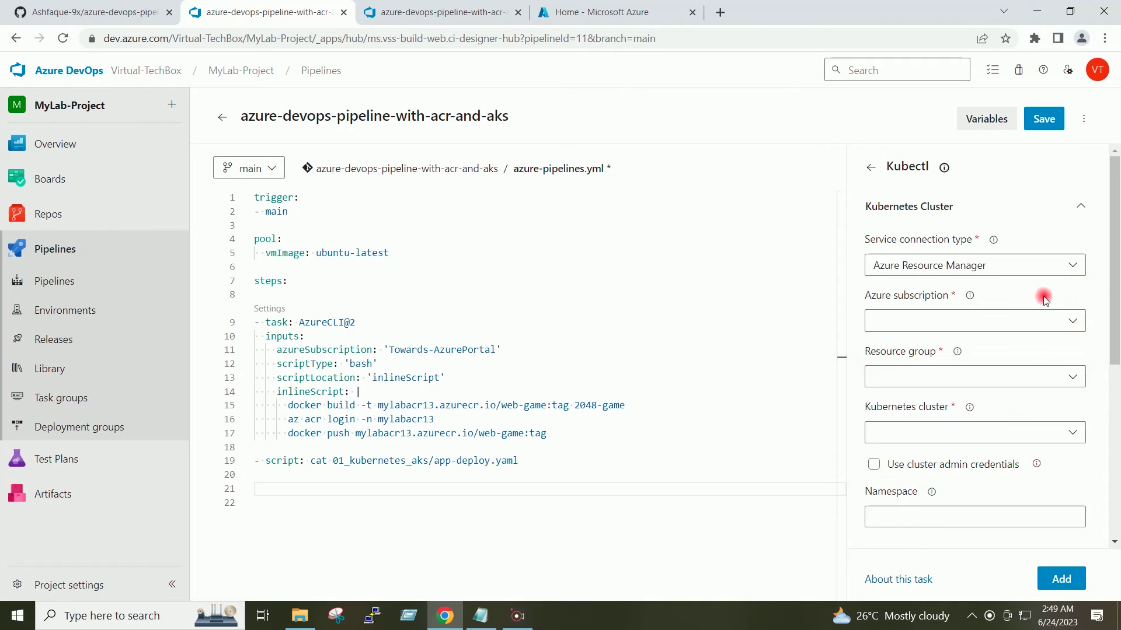
click(1073, 322)
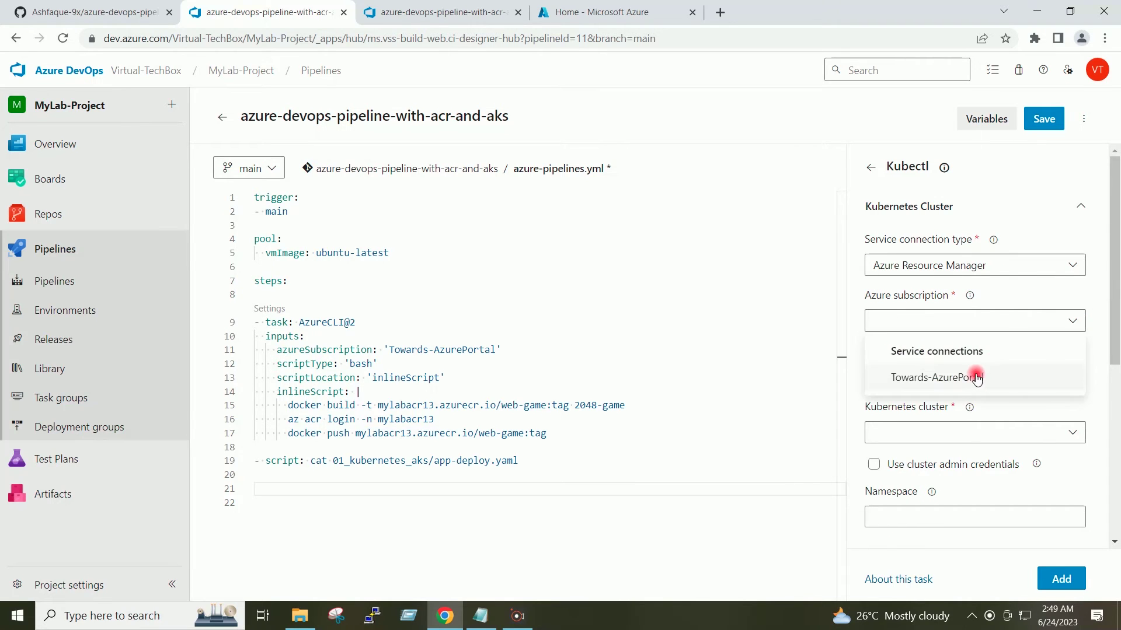
click(1048, 379)
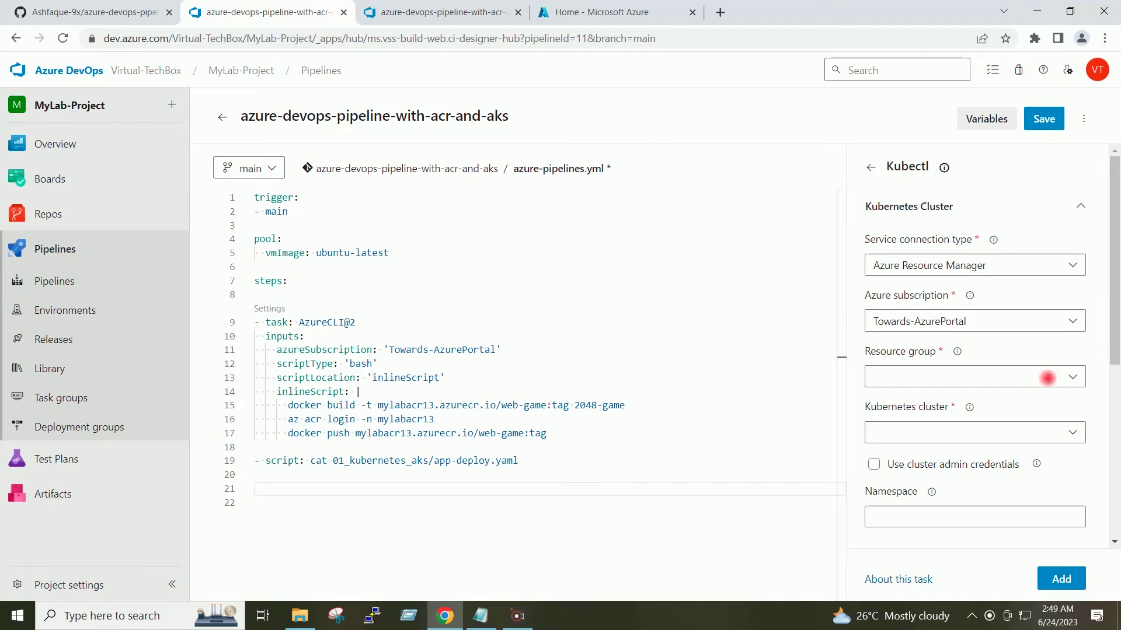
Select the resource group MyLab-RG and the Kubernetes cluster mylab-aks for the Kubectl task
click(1077, 377)
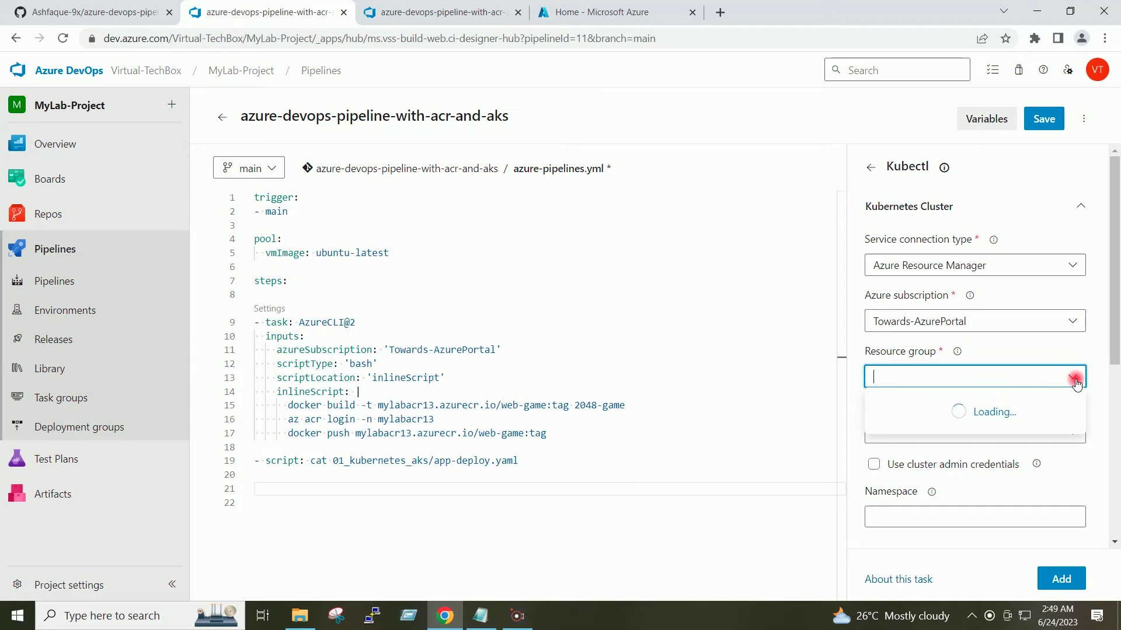
click(974, 409)
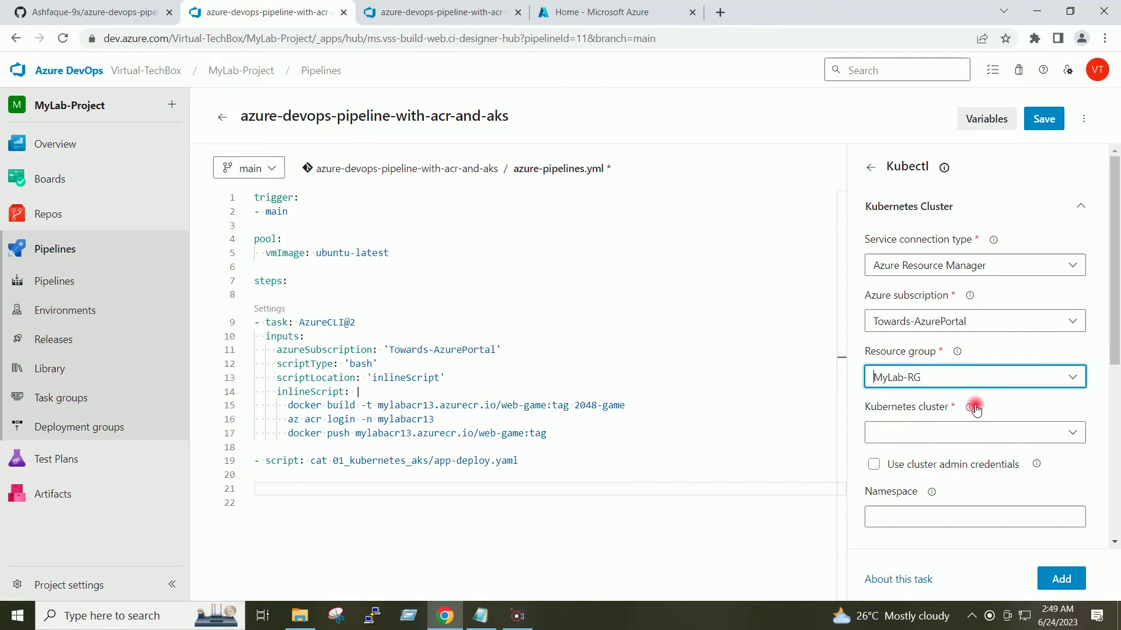
scroll(1086, 350, down, 2)
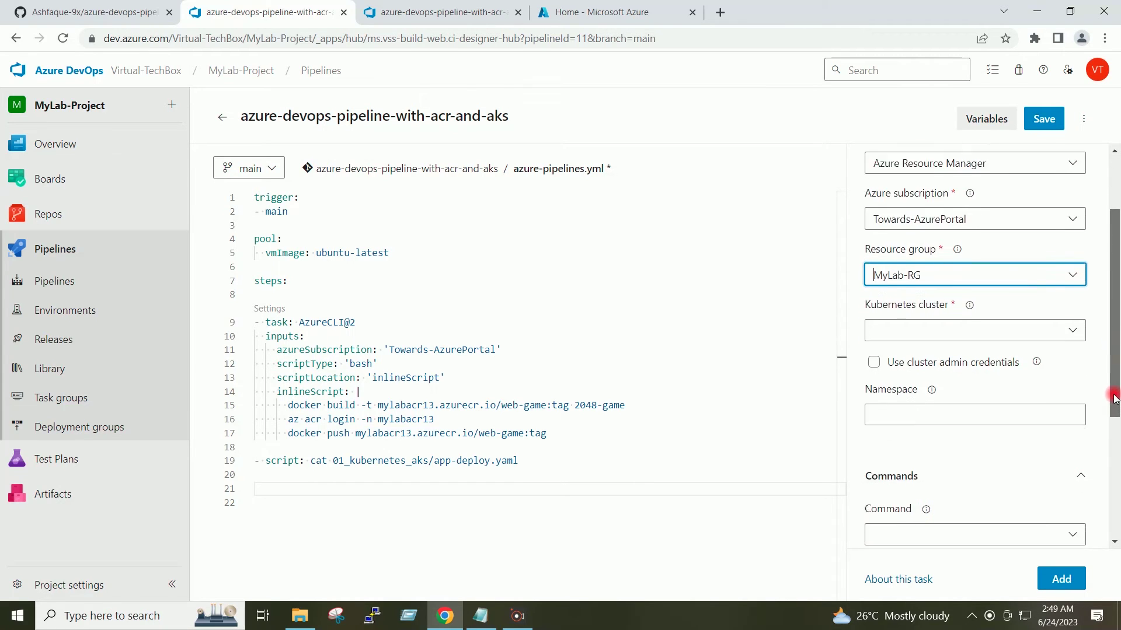
click(1074, 332)
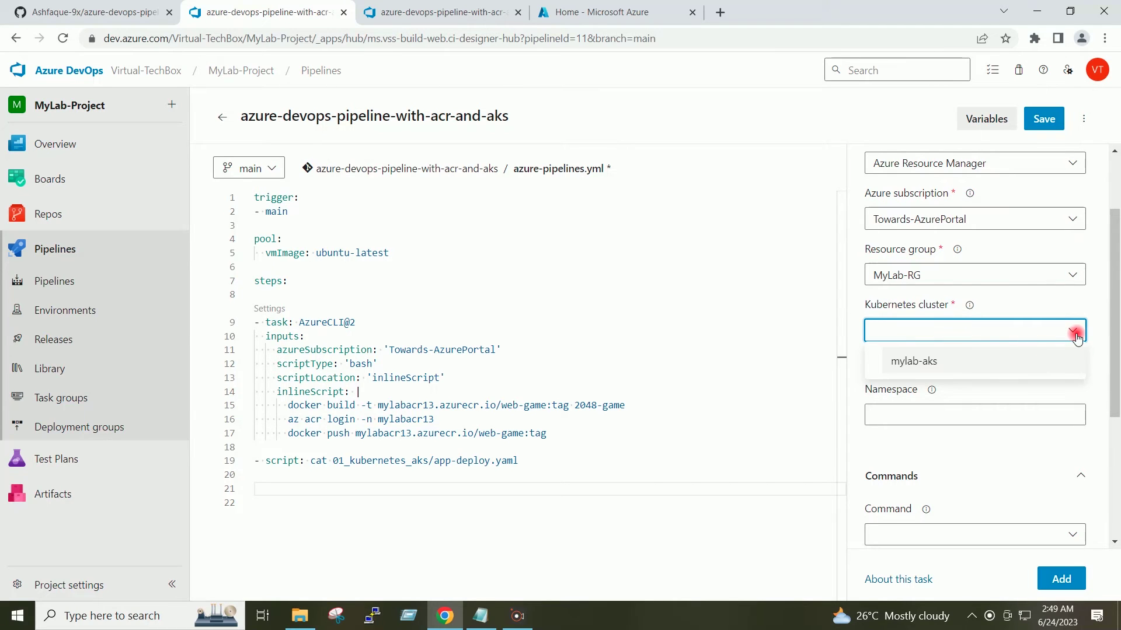
click(989, 355)
Set the Kubectl task's namespace to default
drag(1113, 360, 1114, 385)
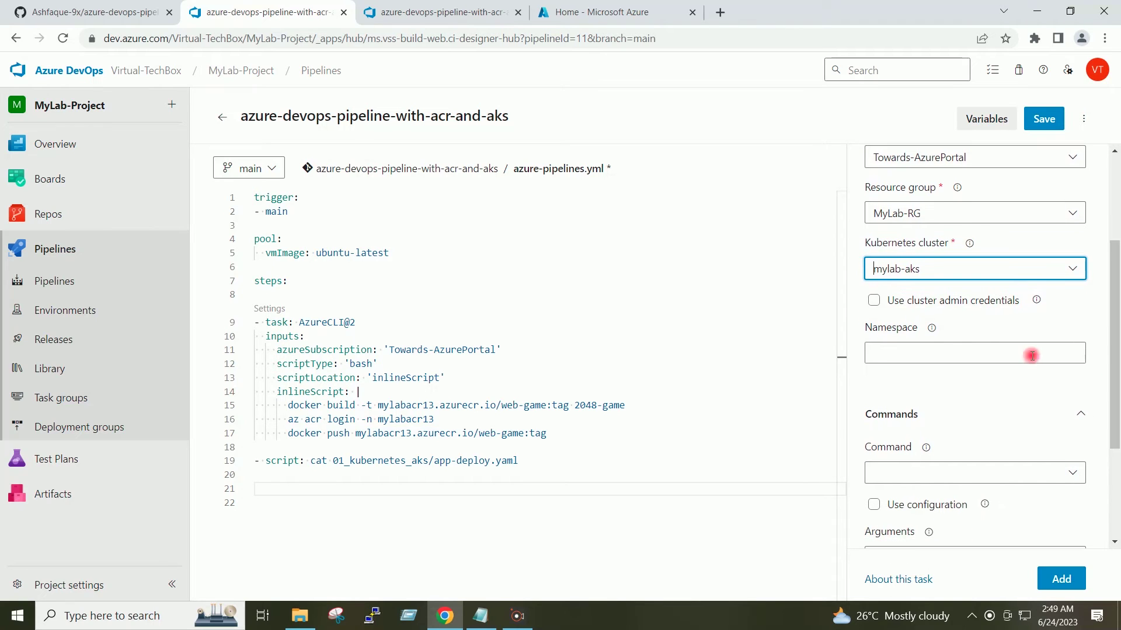
click(971, 353)
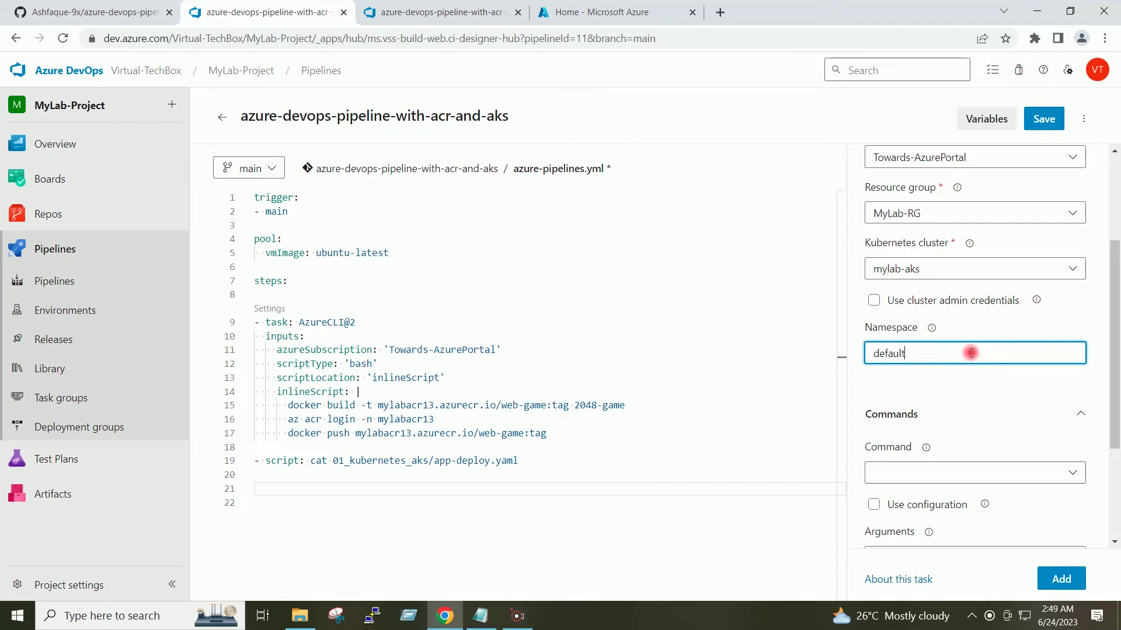
click(980, 385)
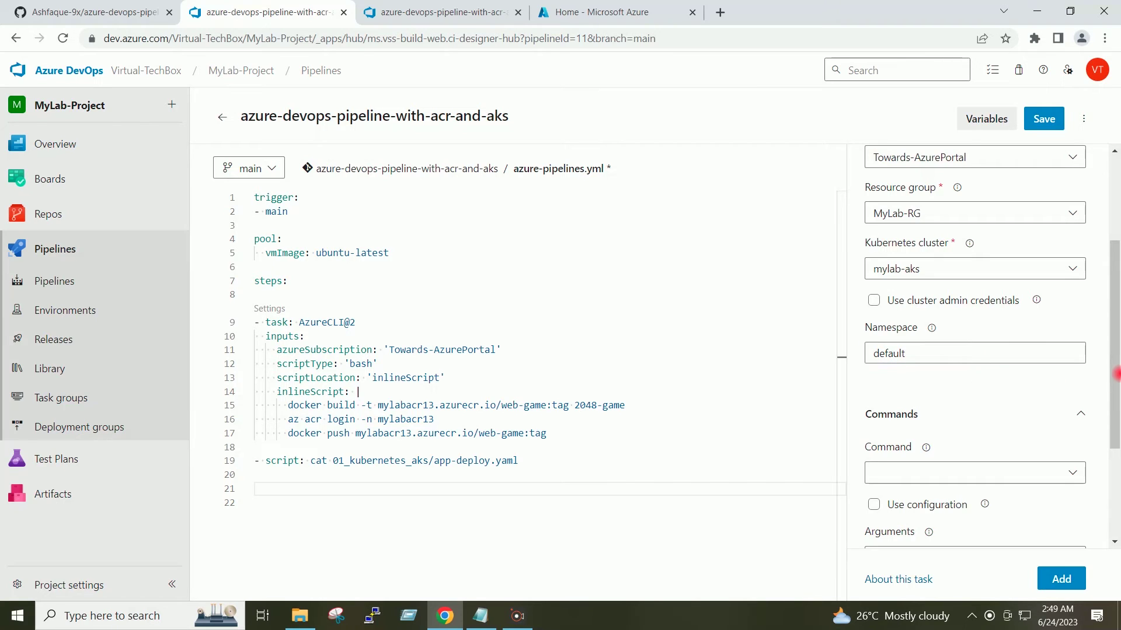
Choose apply as the Kubectl command and enable the use of a configuration
drag(1110, 385, 1112, 450)
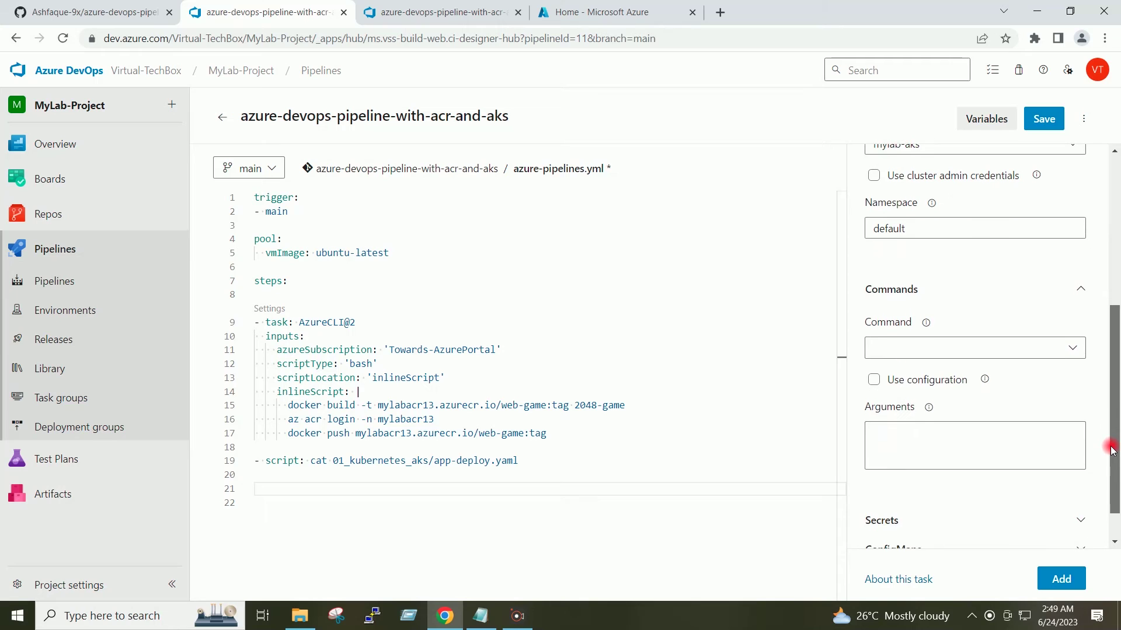
click(1072, 349)
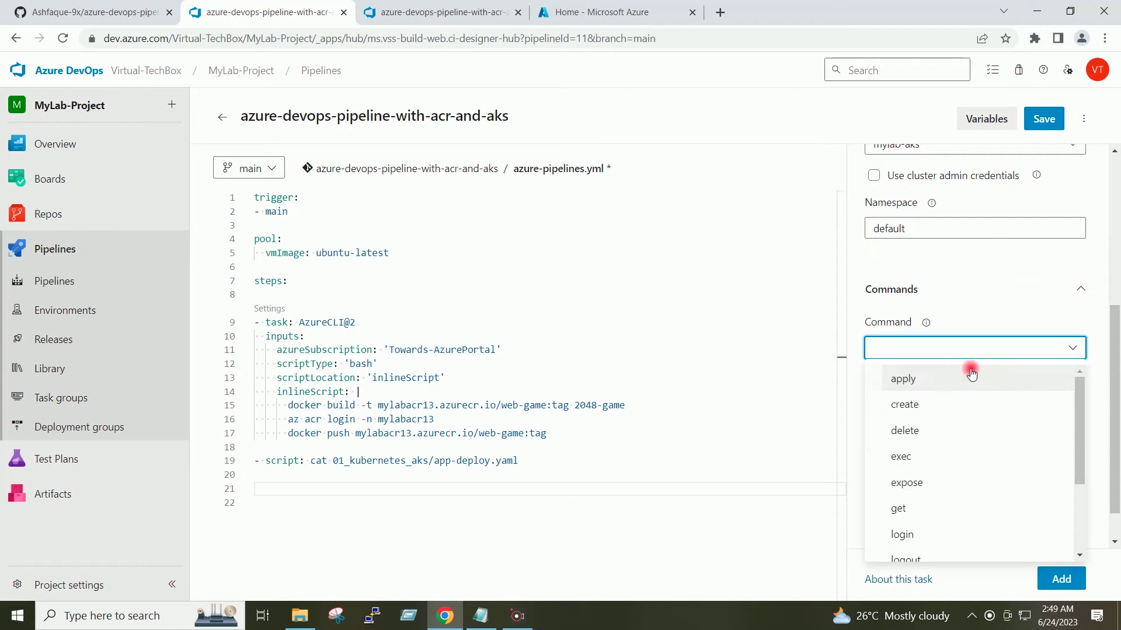
click(949, 378)
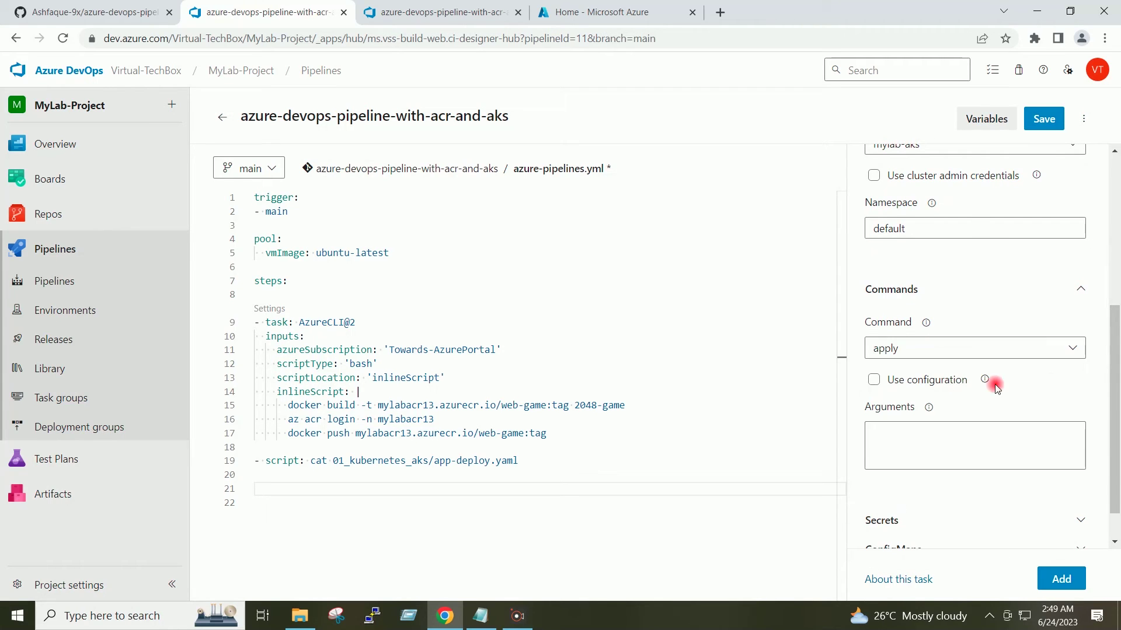
click(896, 382)
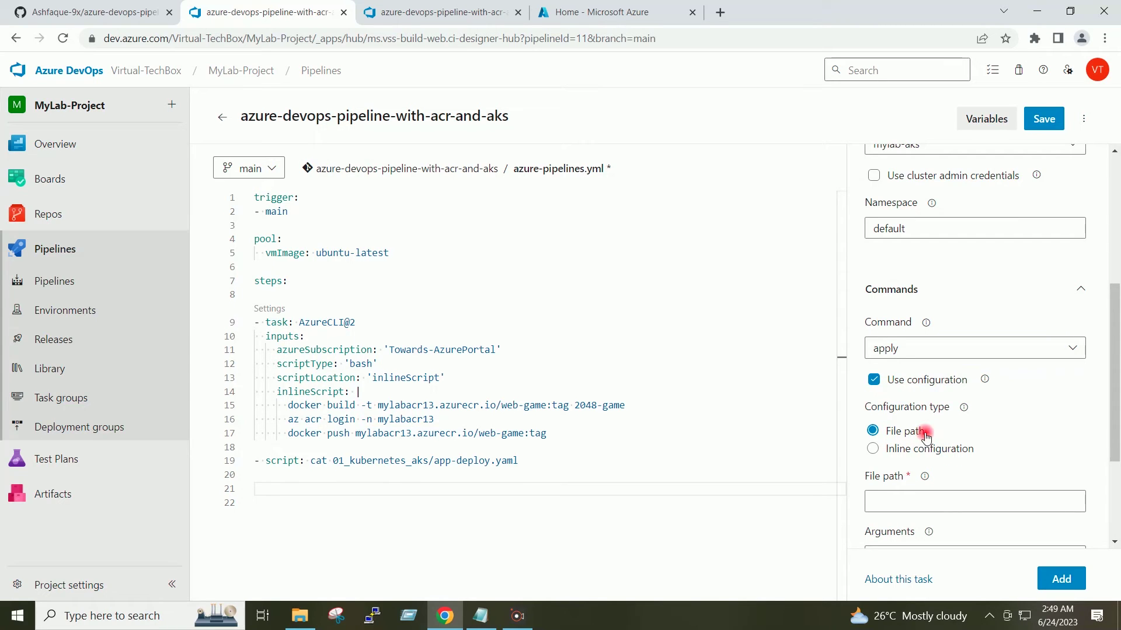
Enter 01_kubernetes_aks as the file path of the Kubectl configuration
click(935, 500)
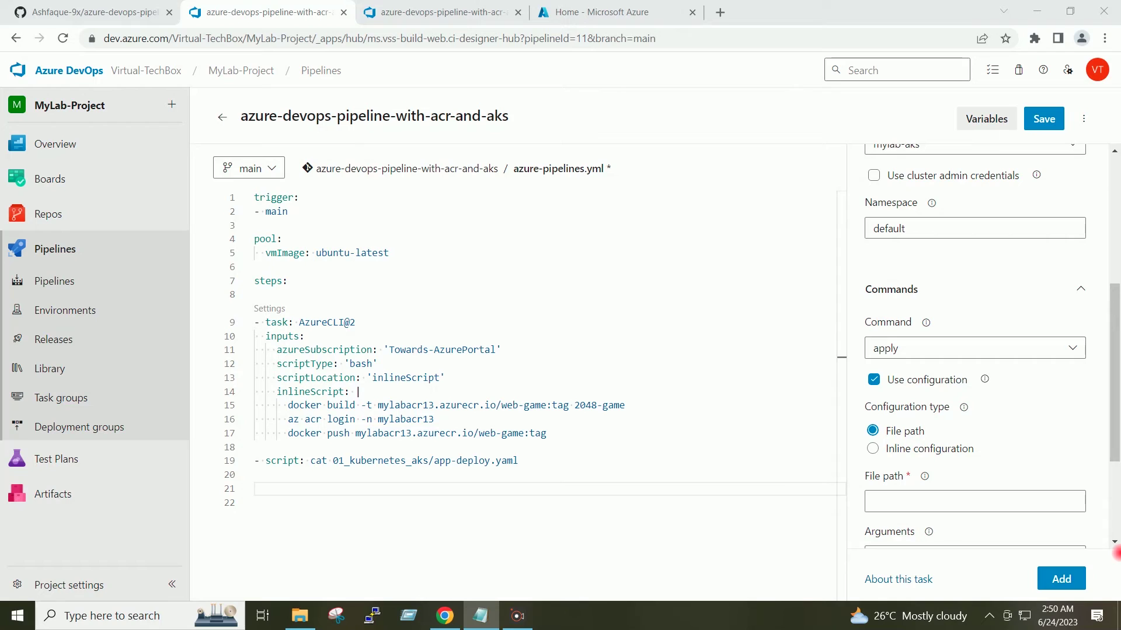
click(896, 497)
text(01_kubernetes_aks)
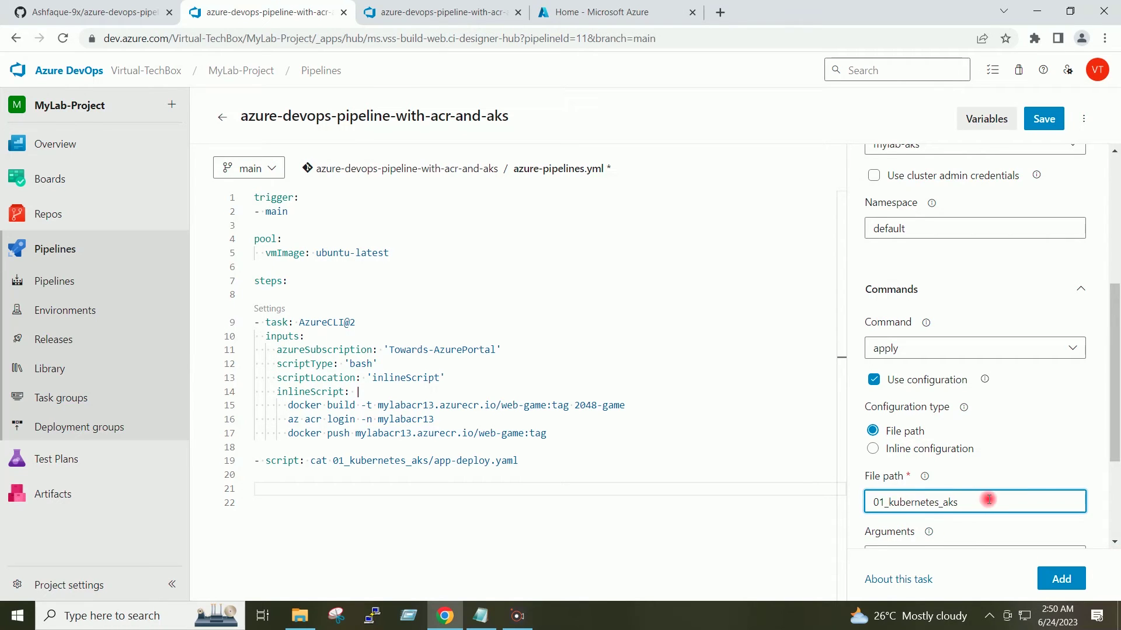
click(1021, 473)
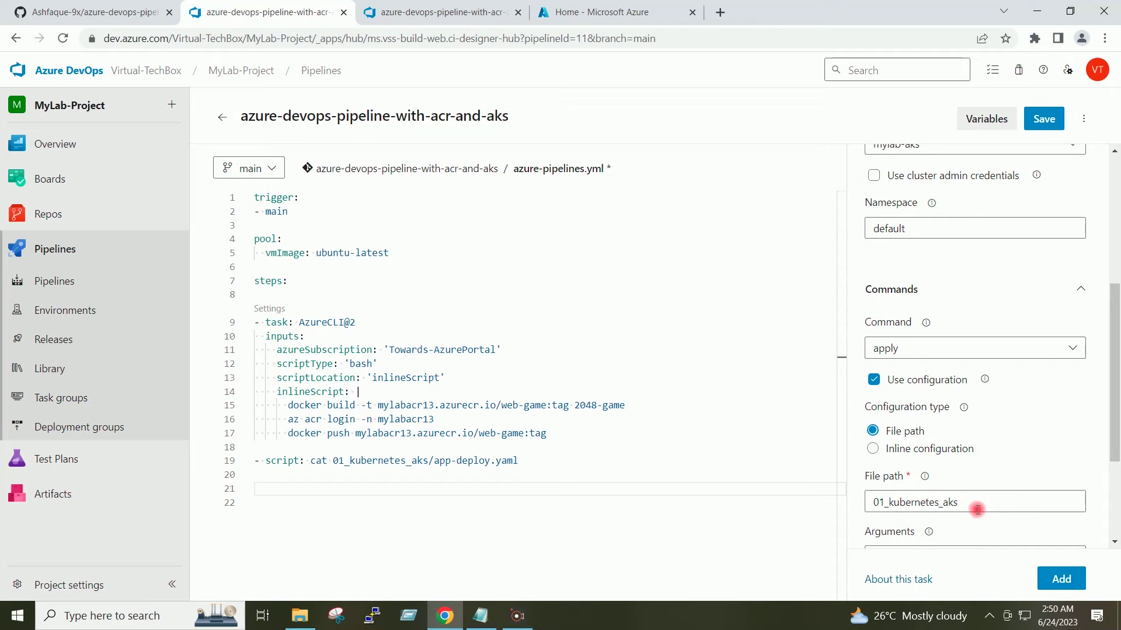
Check the contents of the 01_kubernetes_aks folder in the repository files, and return to the pipeline editor
click(461, 12)
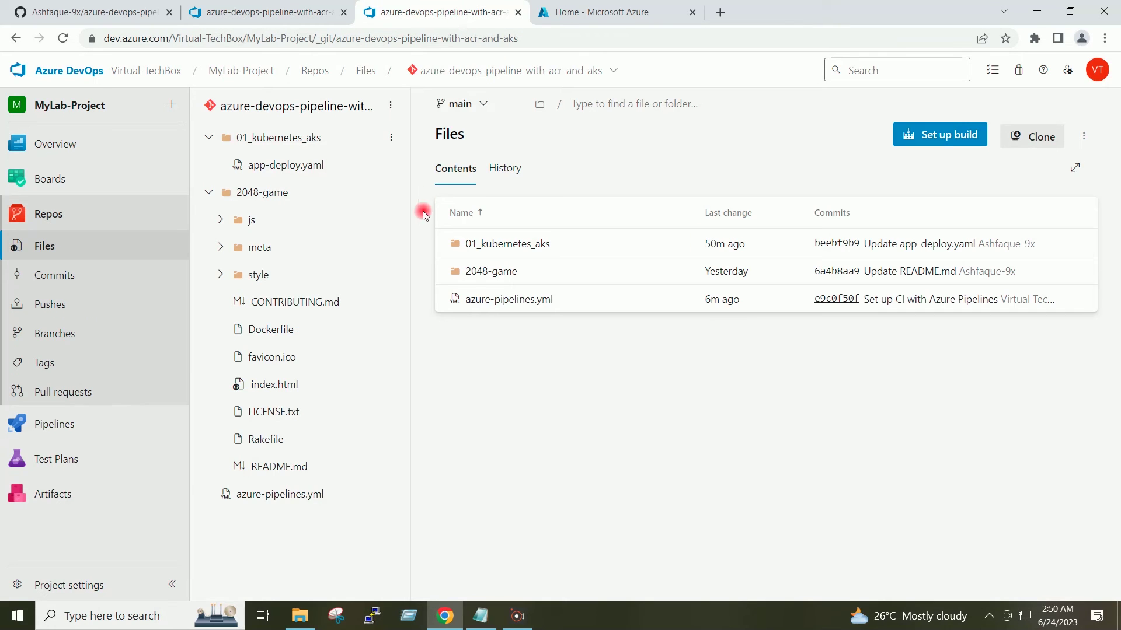
click(210, 194)
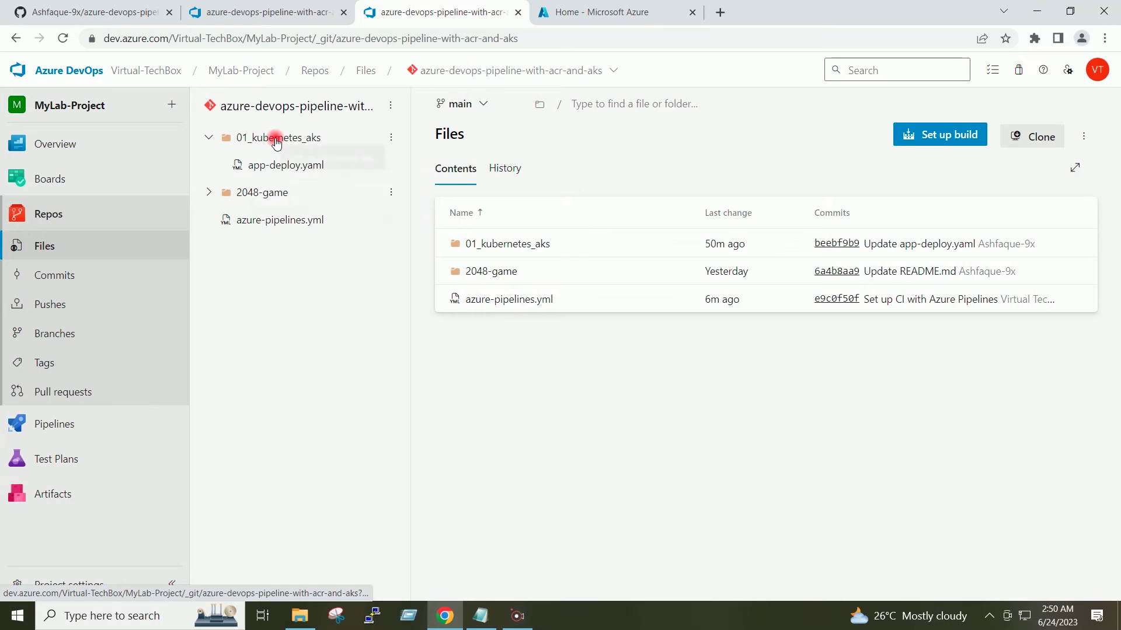
click(279, 139)
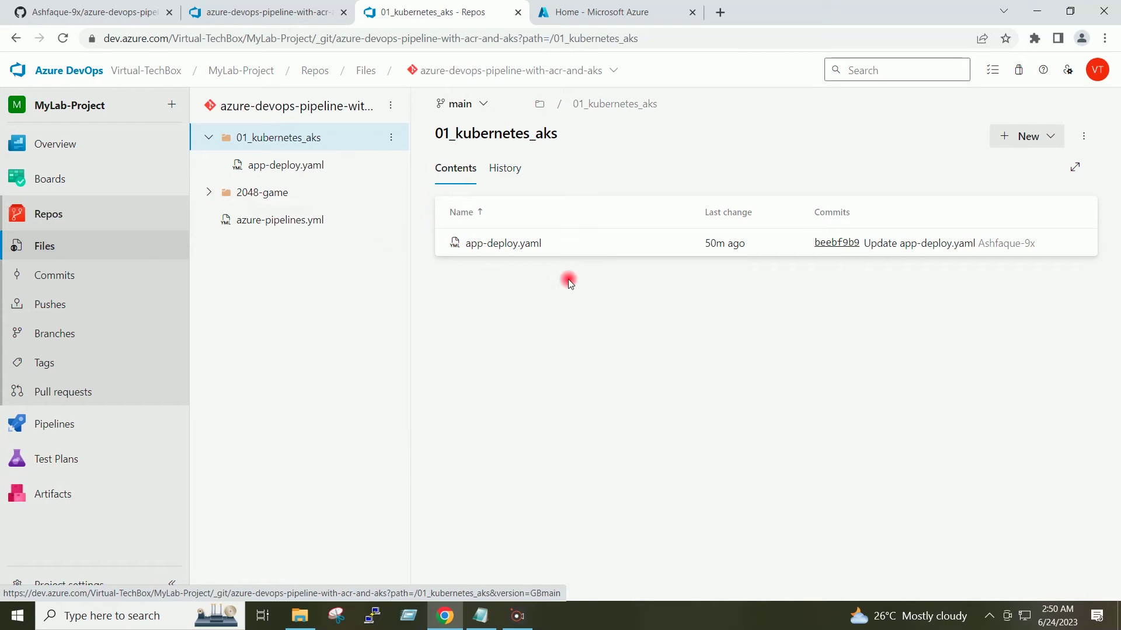
click(264, 13)
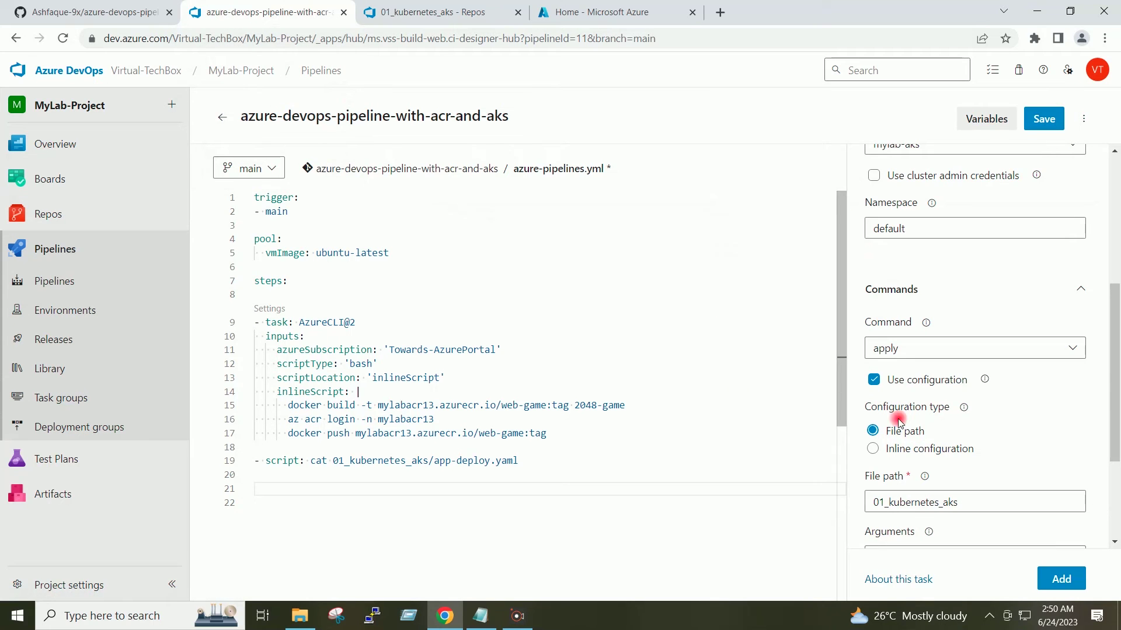
In the Kubectl task's secrets settings, select the Azure subscription Towards-AzurePortal and the Azure container registry mylabacr13
drag(1113, 383, 1112, 421)
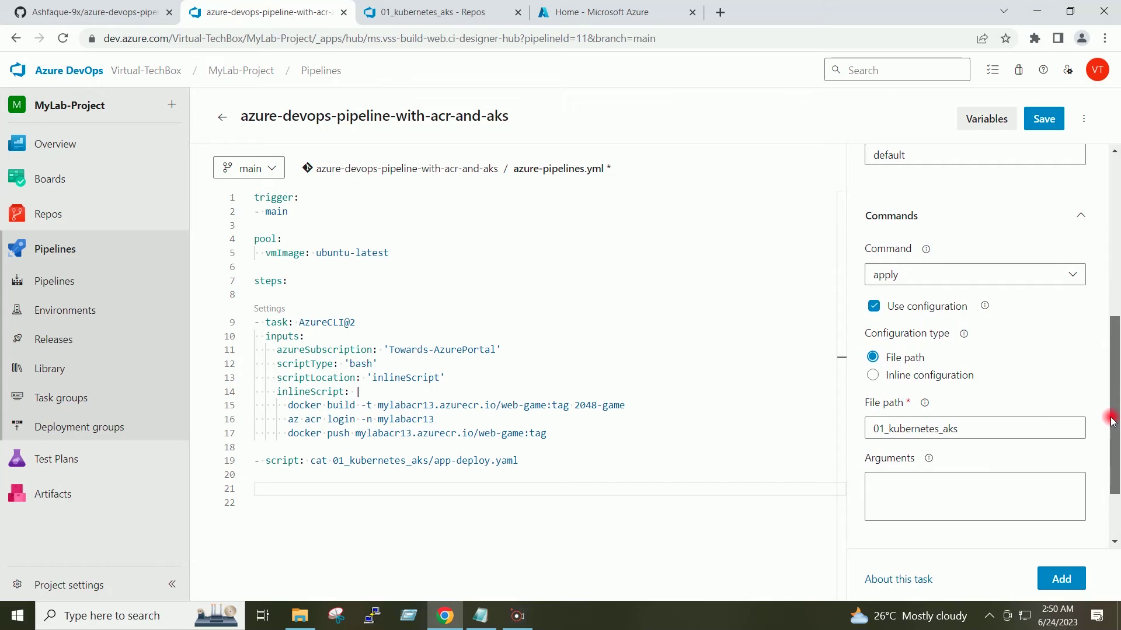
drag(1112, 421, 1108, 483)
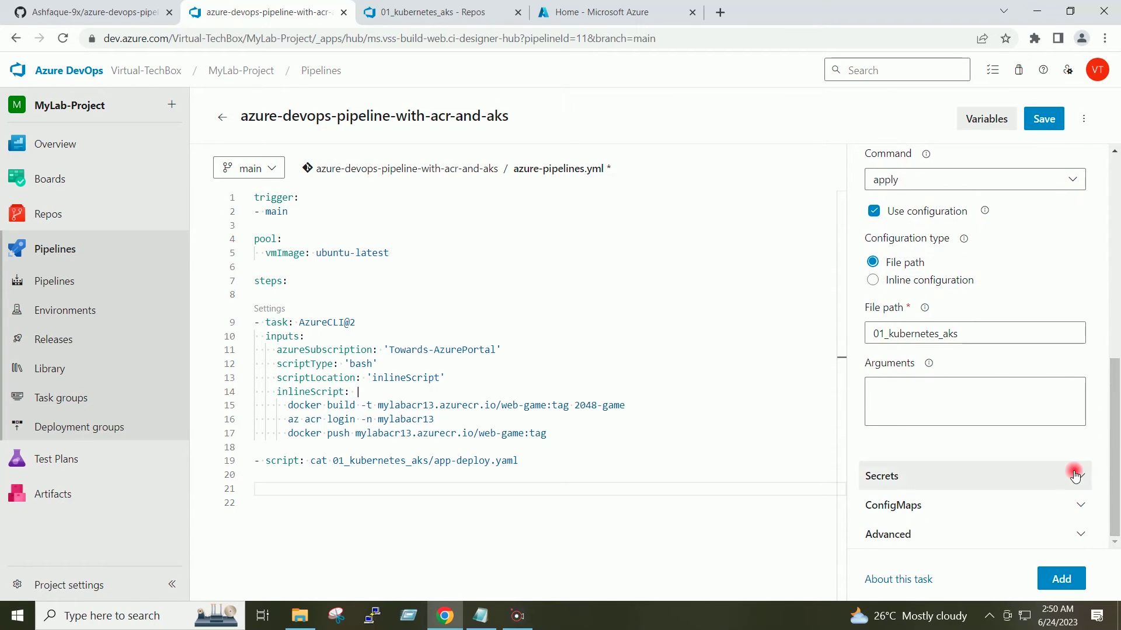
click(1077, 475)
drag(1115, 399, 1115, 451)
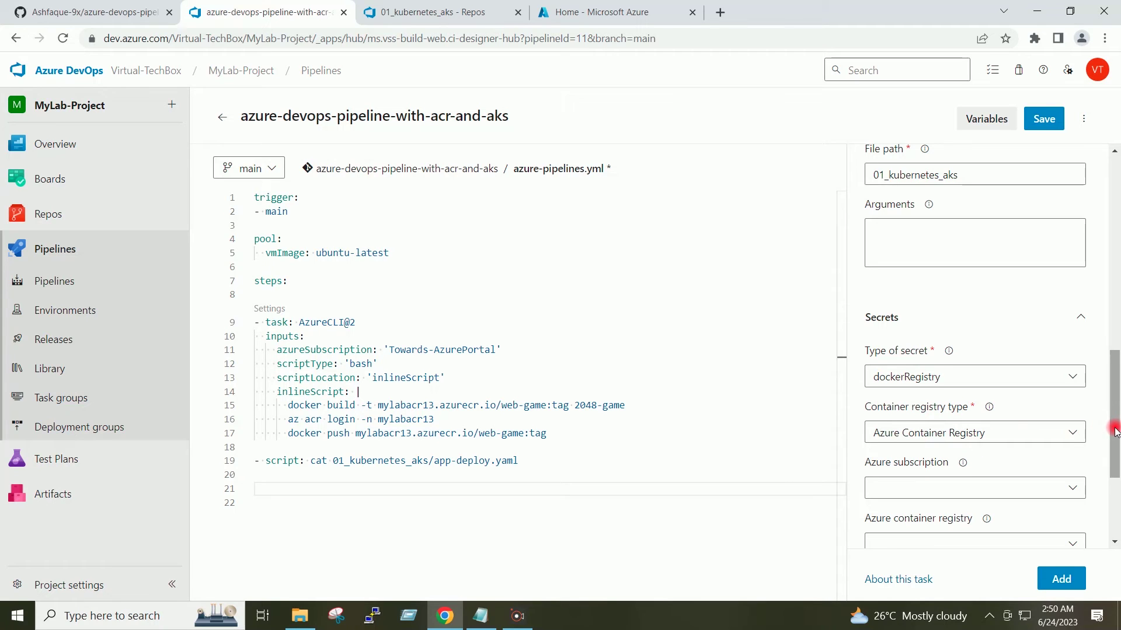
scroll(1111, 427, down, 2)
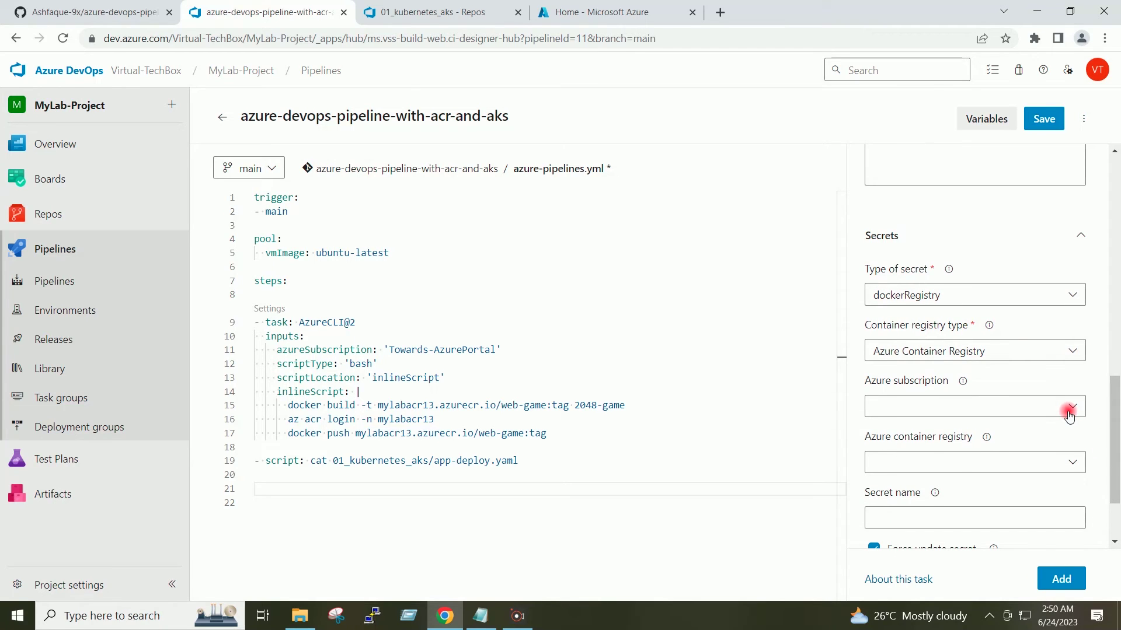
click(1070, 412)
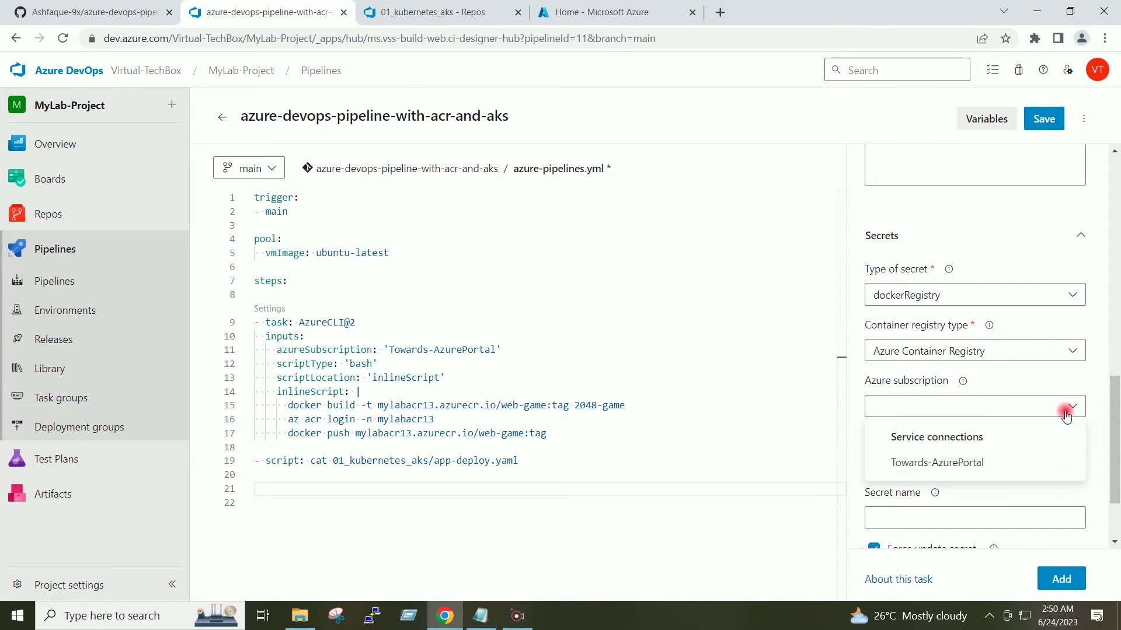
click(1023, 463)
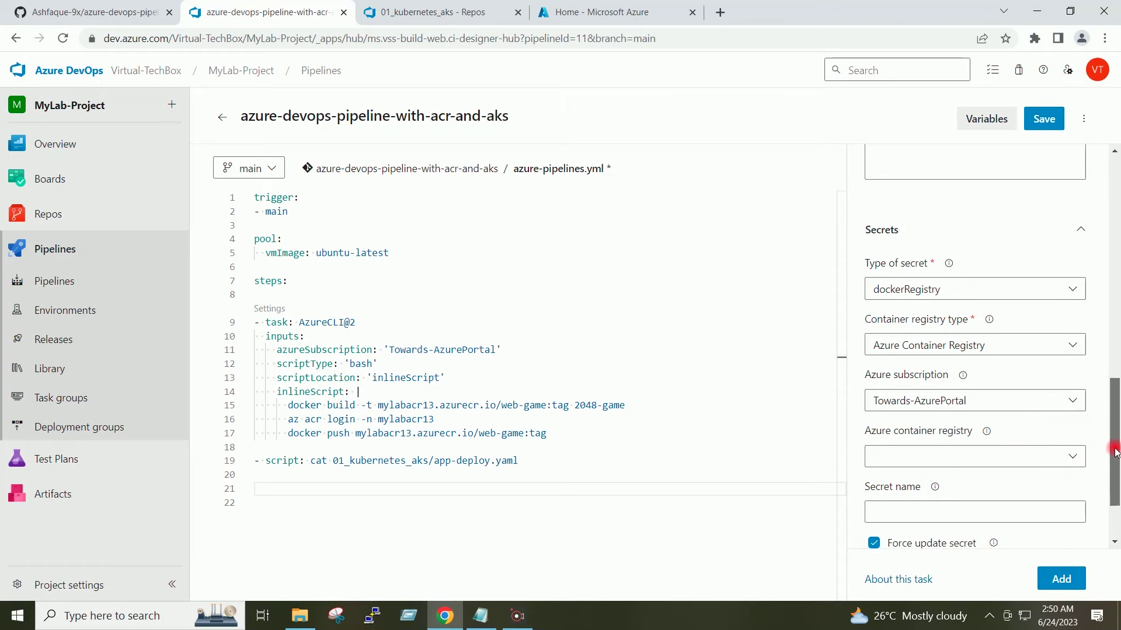
scroll(1112, 453, down, 2)
click(1064, 361)
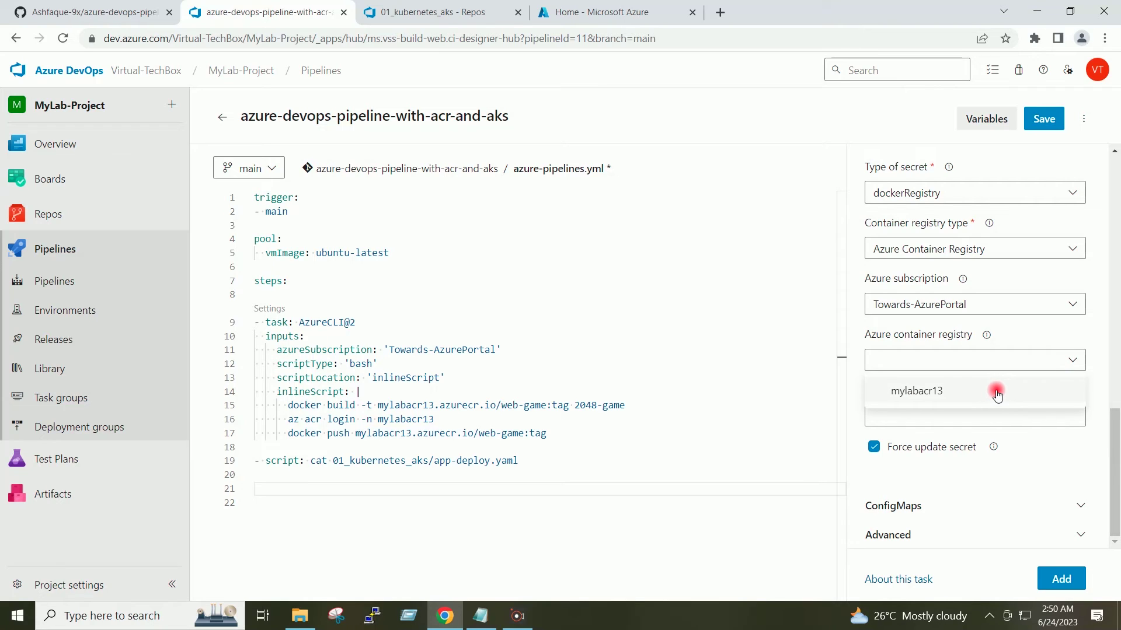
click(996, 395)
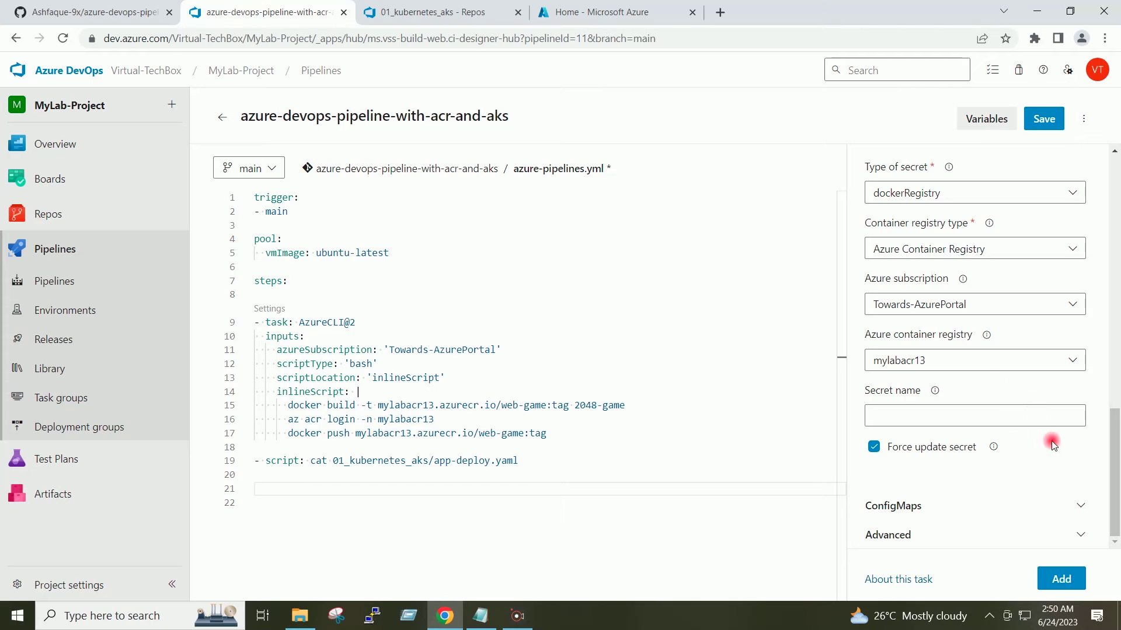
Disable the forced update of the secret and add the configured Kubectl task to the pipeline YAML
click(882, 454)
click(1068, 579)
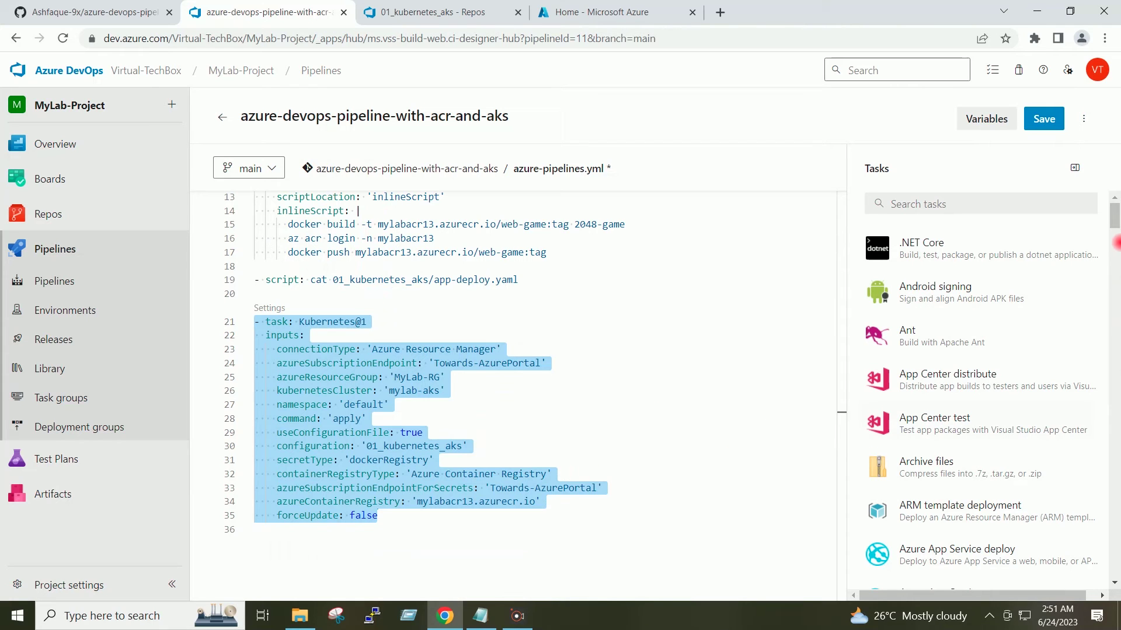
Save the updated azure-pipelines.yml and run the pipeline on the main branch
click(1117, 263)
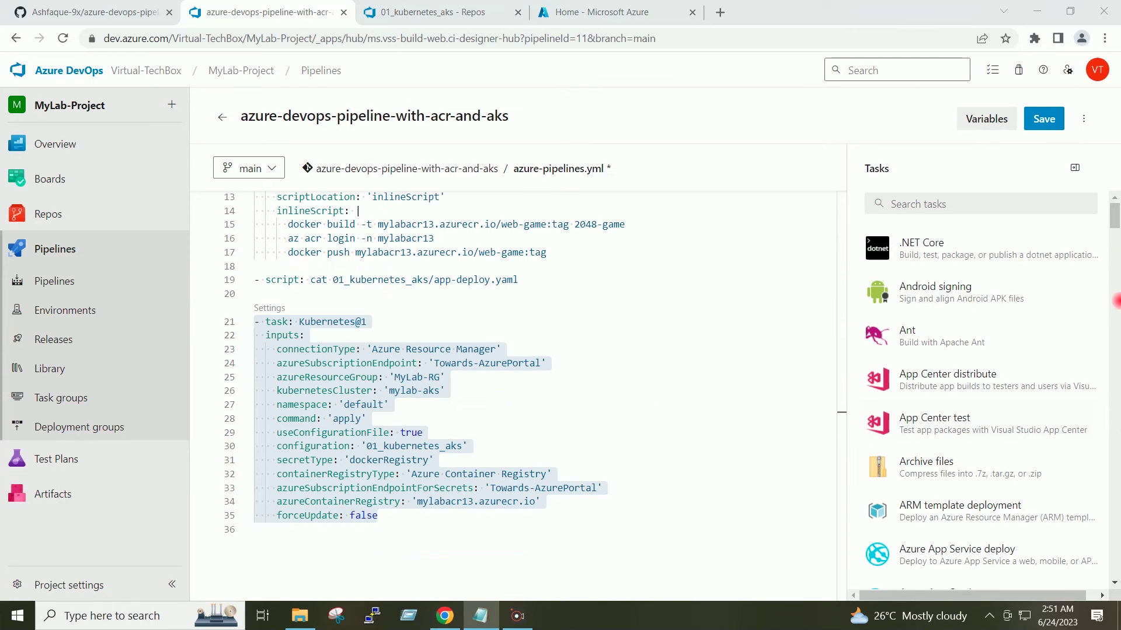
click(434, 521)
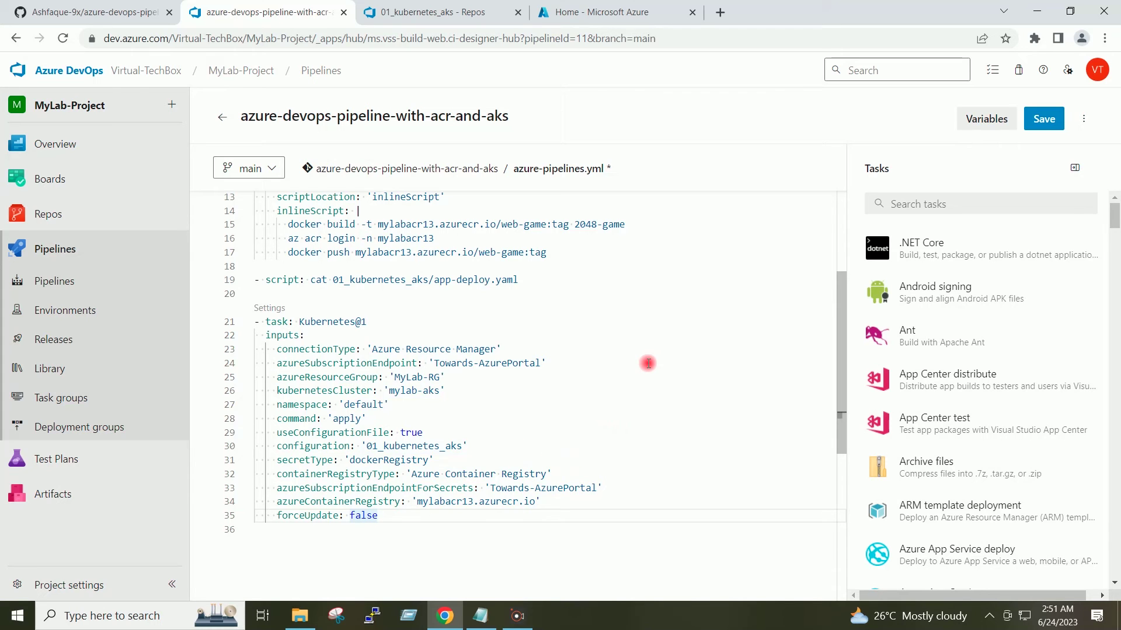
click(1043, 120)
click(1072, 565)
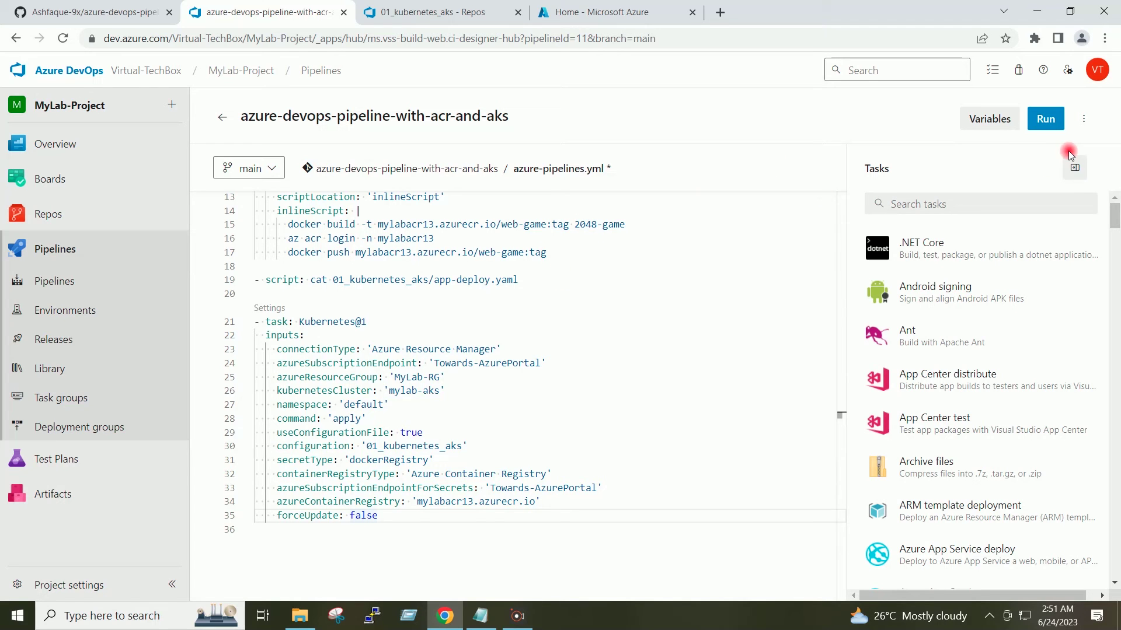
click(1046, 118)
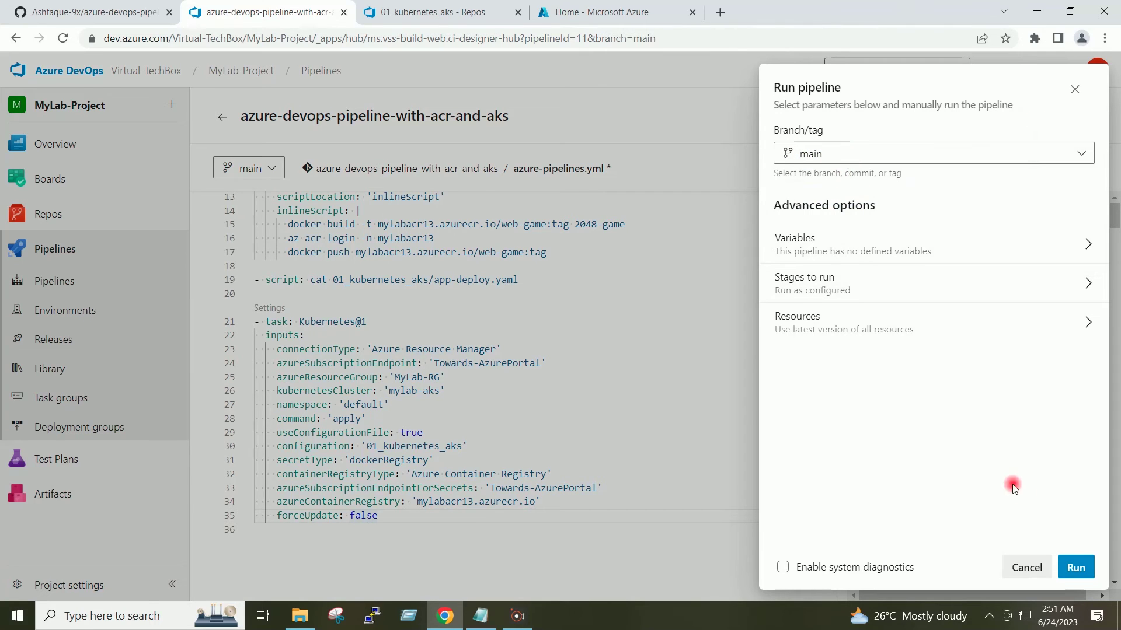
click(1087, 569)
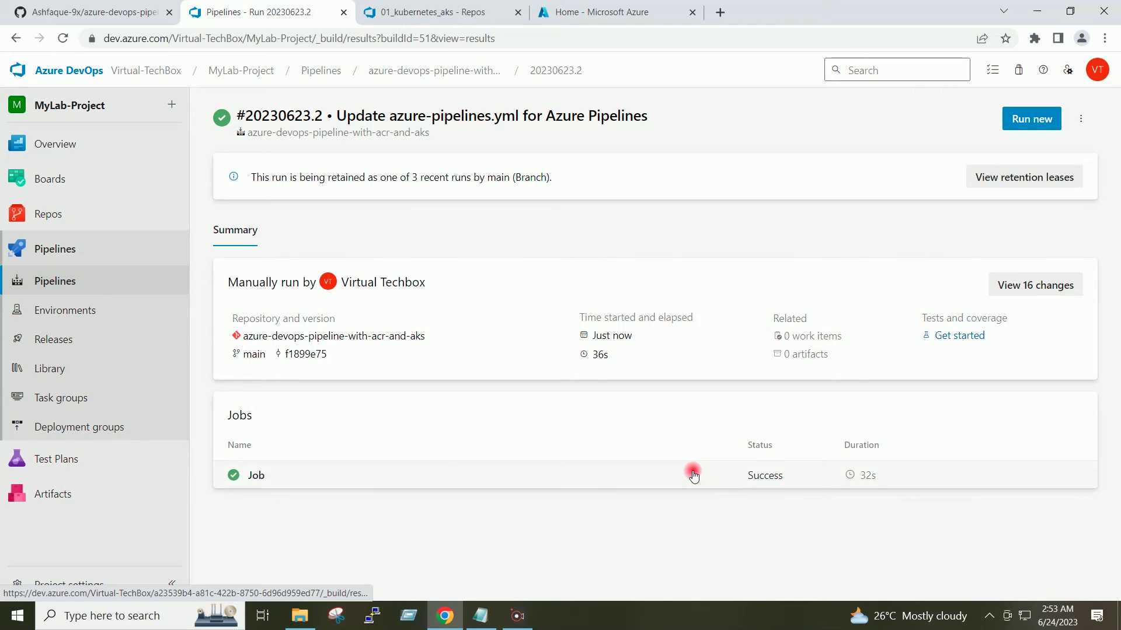
Open the run's job and review the AzureCLI log through the Docker image build and push output
click(423, 474)
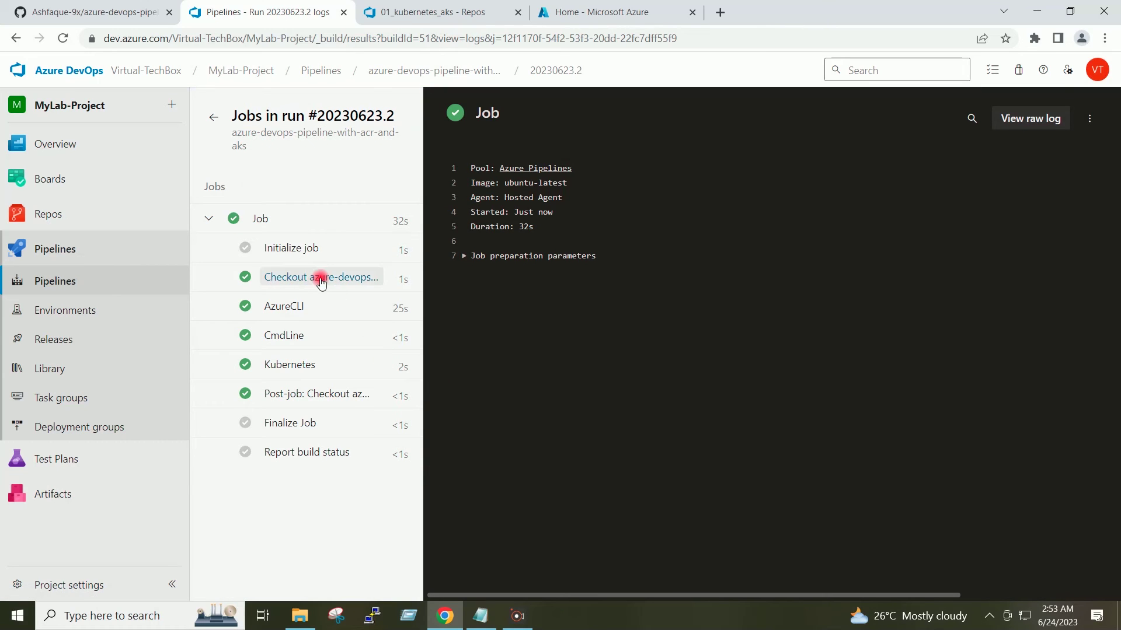
click(313, 306)
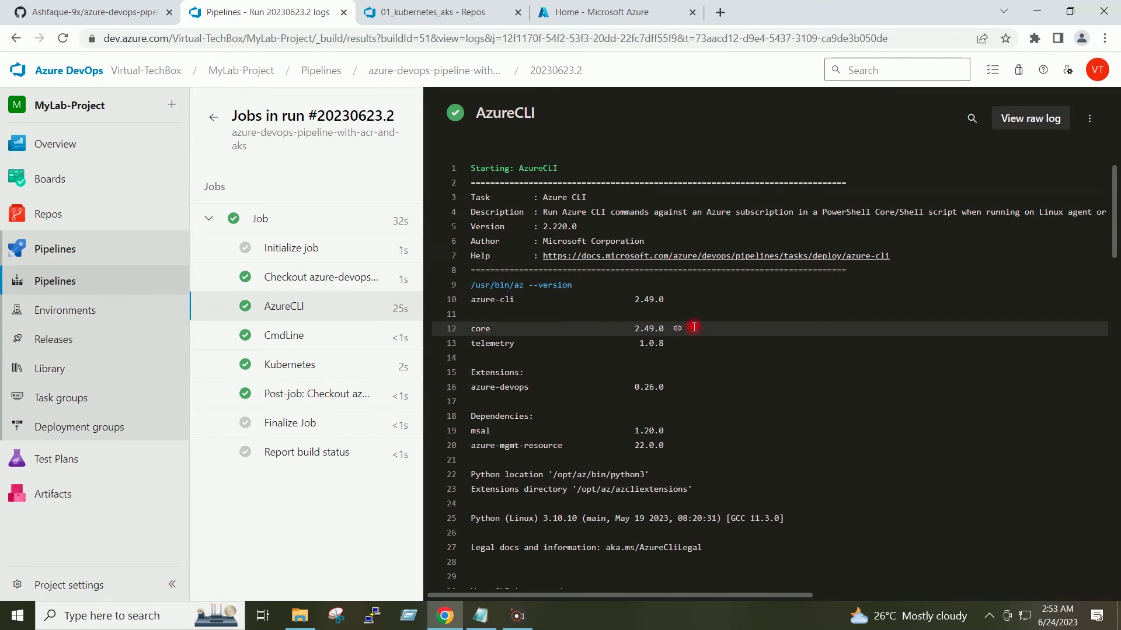
scroll(693, 327, down, 5)
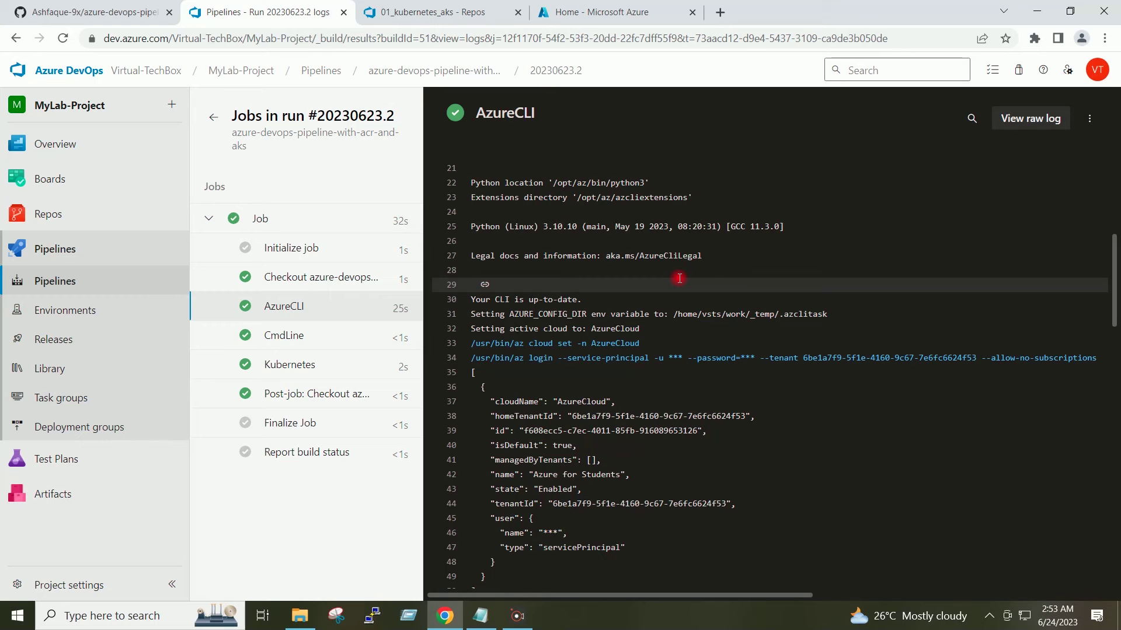
scroll(679, 278, down, 11)
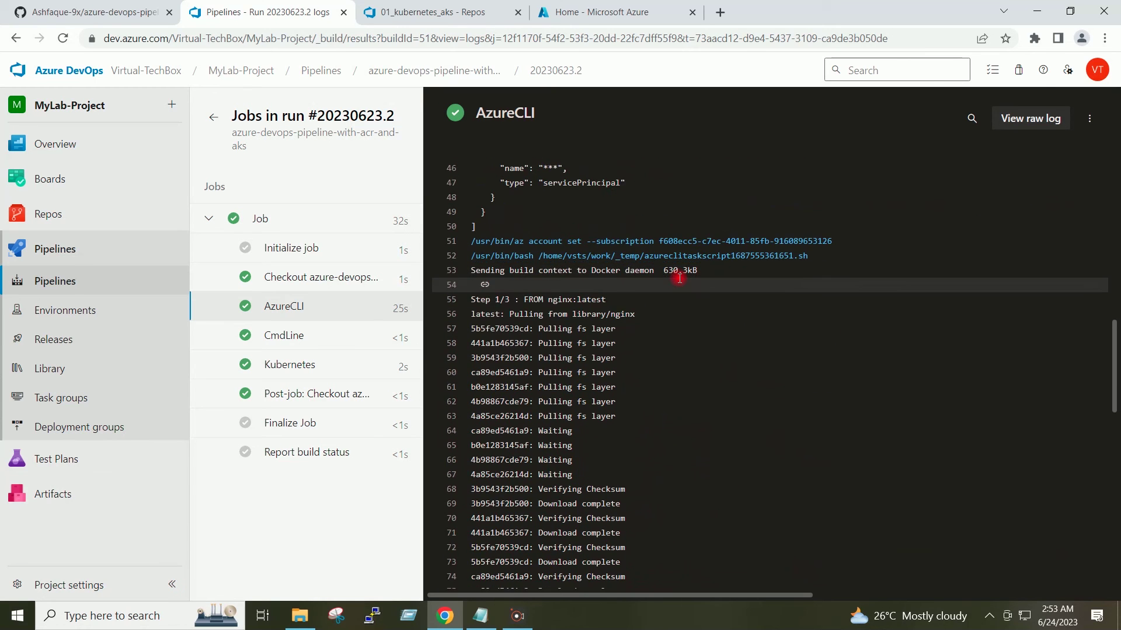
scroll(679, 278, down, 8)
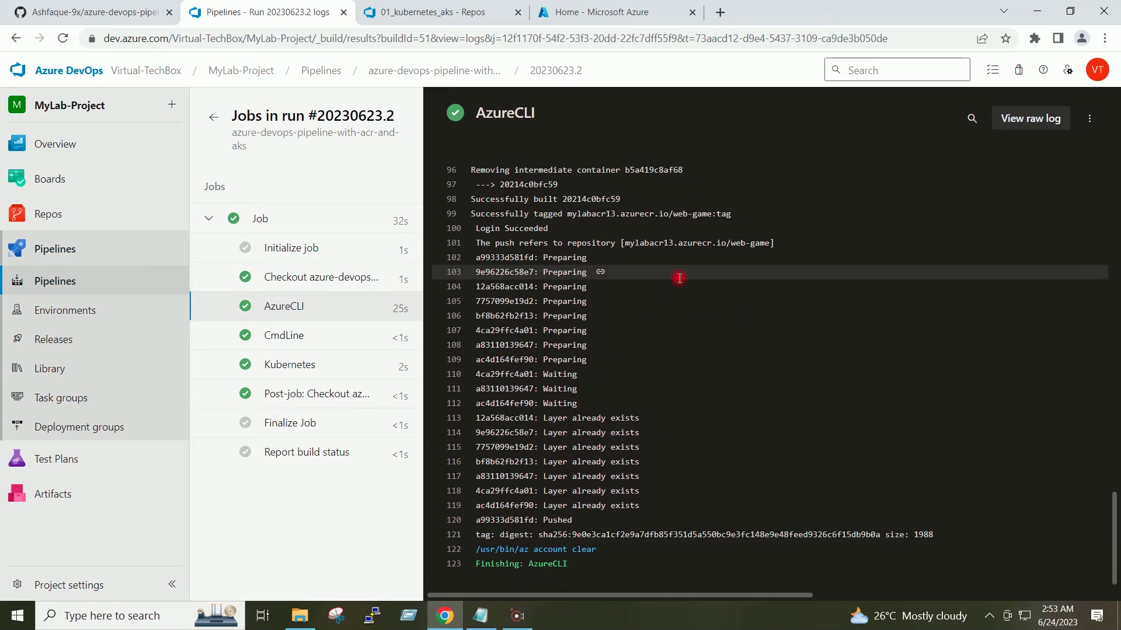
drag(625, 286, 641, 535)
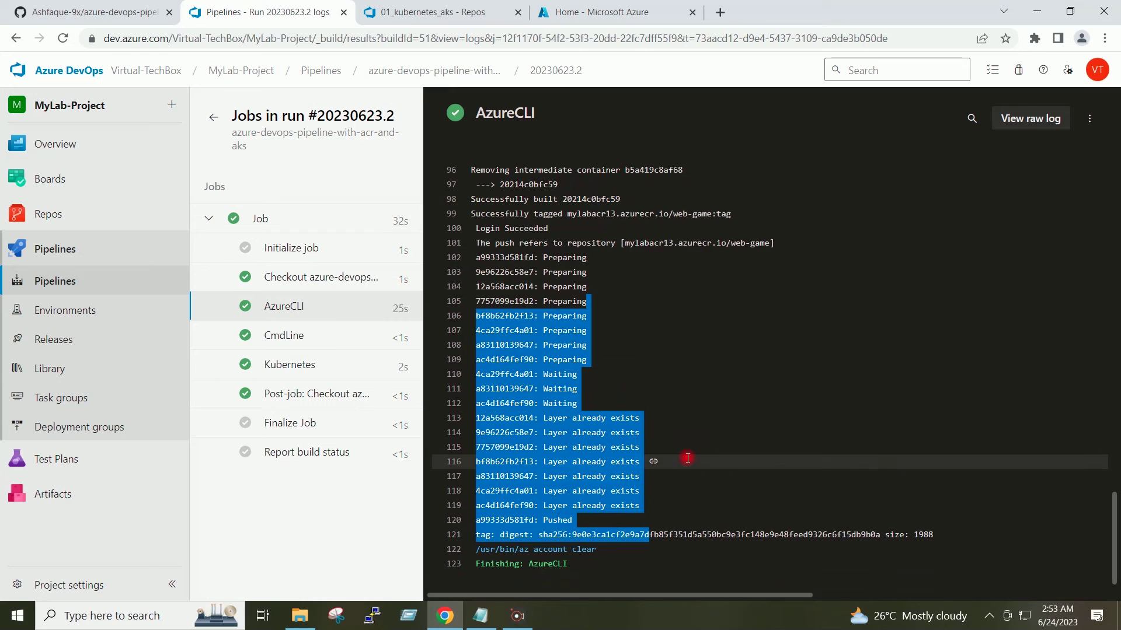
click(683, 455)
Review the Kubernetes log's kubectl apply output, and check the post-job checkout log
click(290, 365)
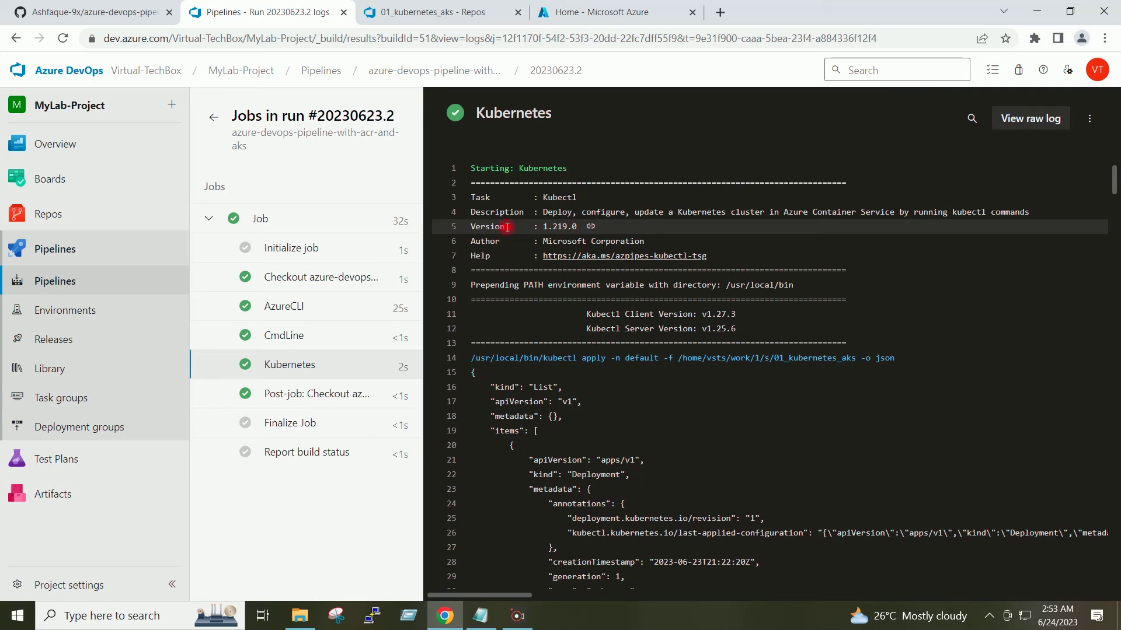
scroll(507, 227, down, 3)
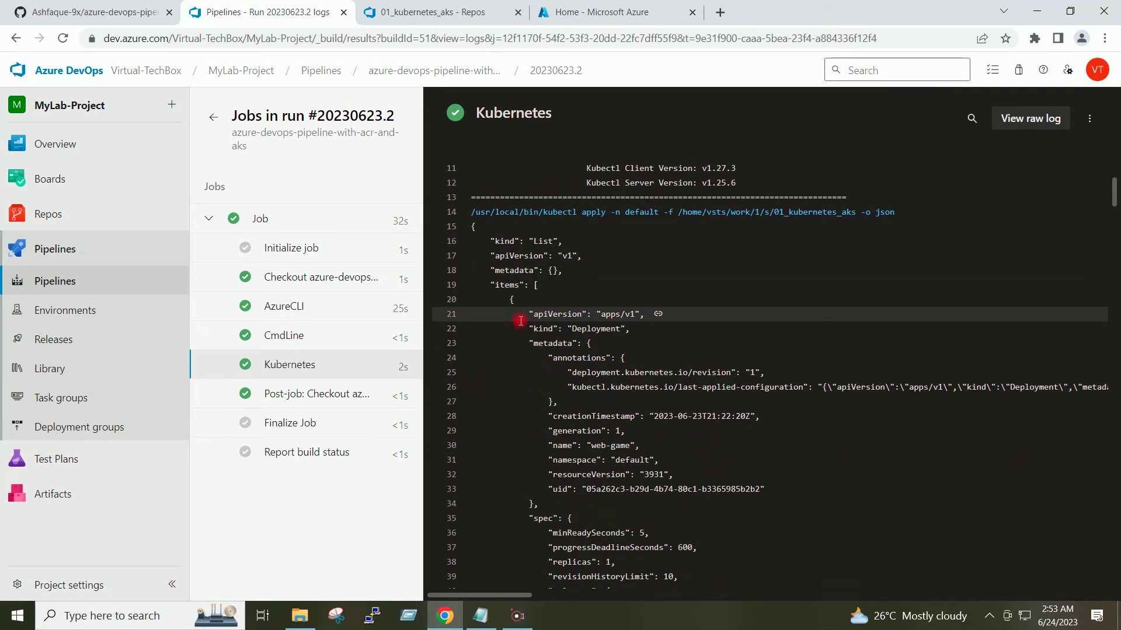
scroll(519, 321, down, 15)
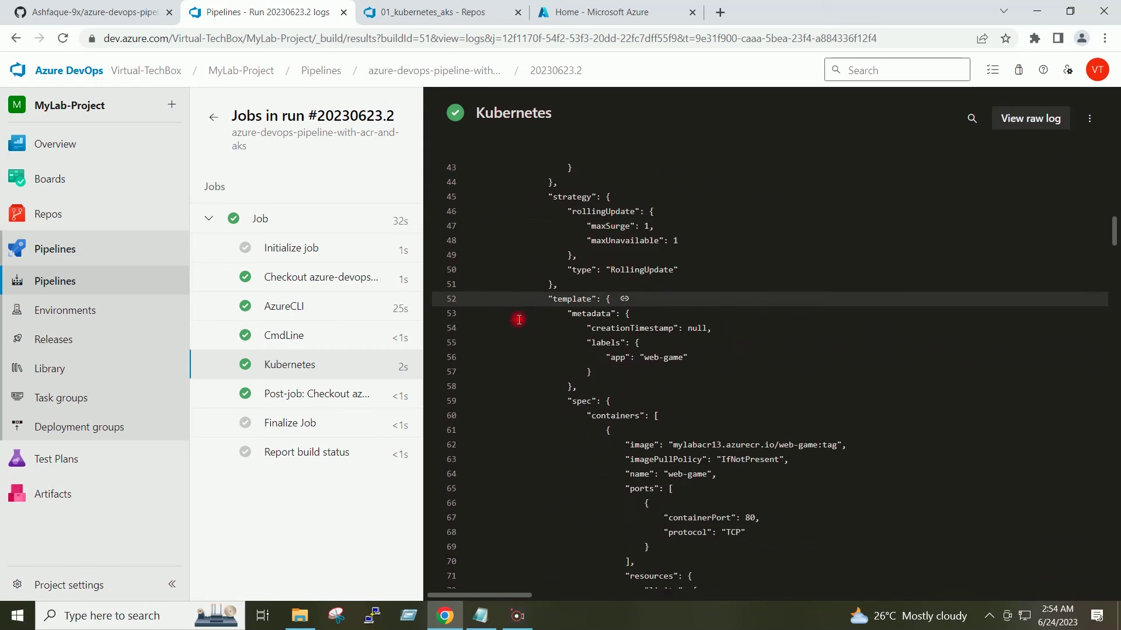
scroll(518, 319, down, 20)
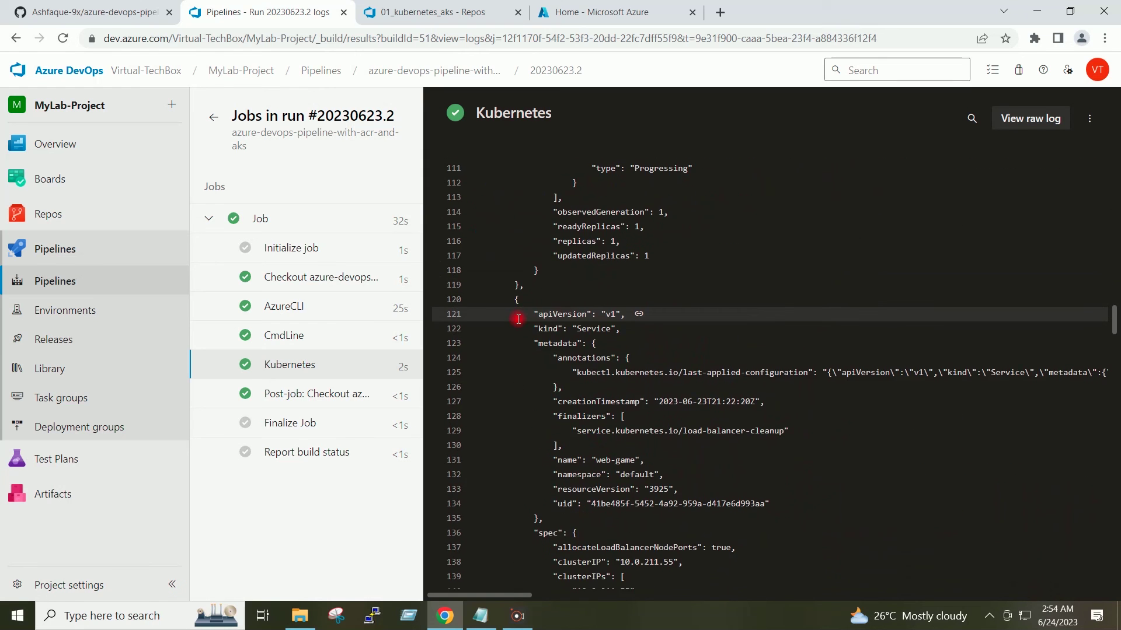
scroll(518, 319, down, 11)
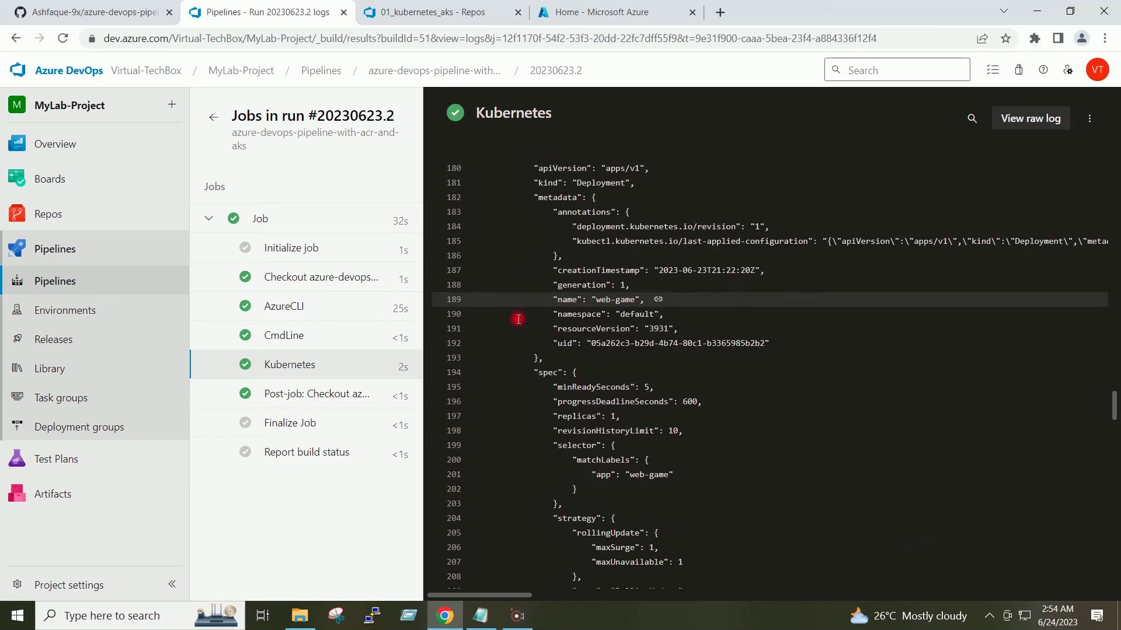
click(320, 399)
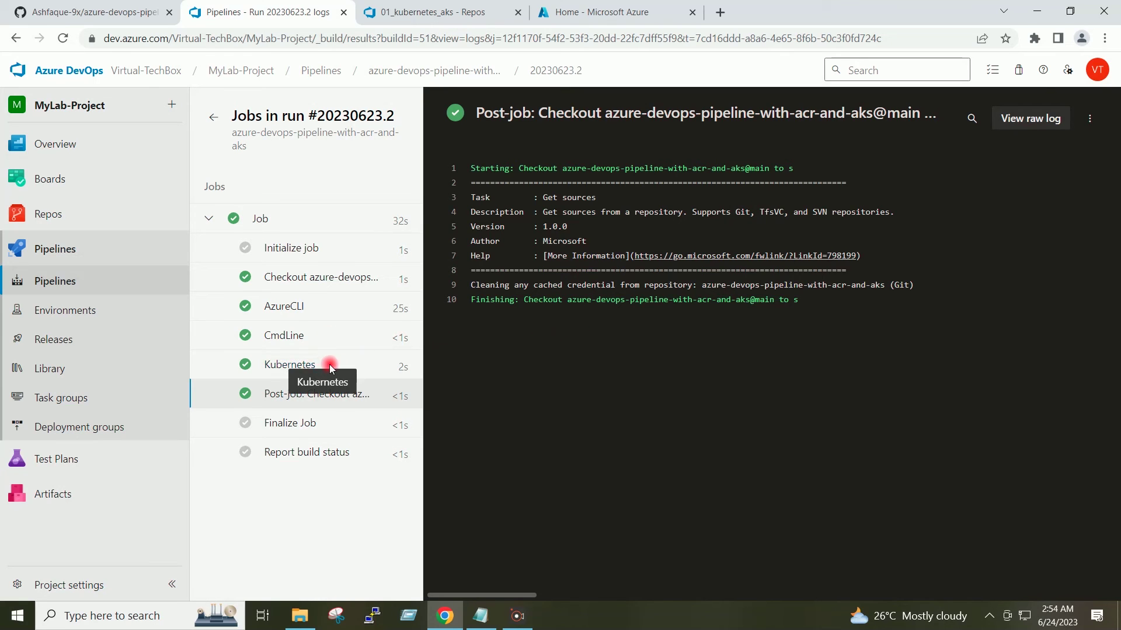
Search the Kubernetes log for "loadbalance" and locate the loadBalancer entry in the web-game service's status
click(283, 363)
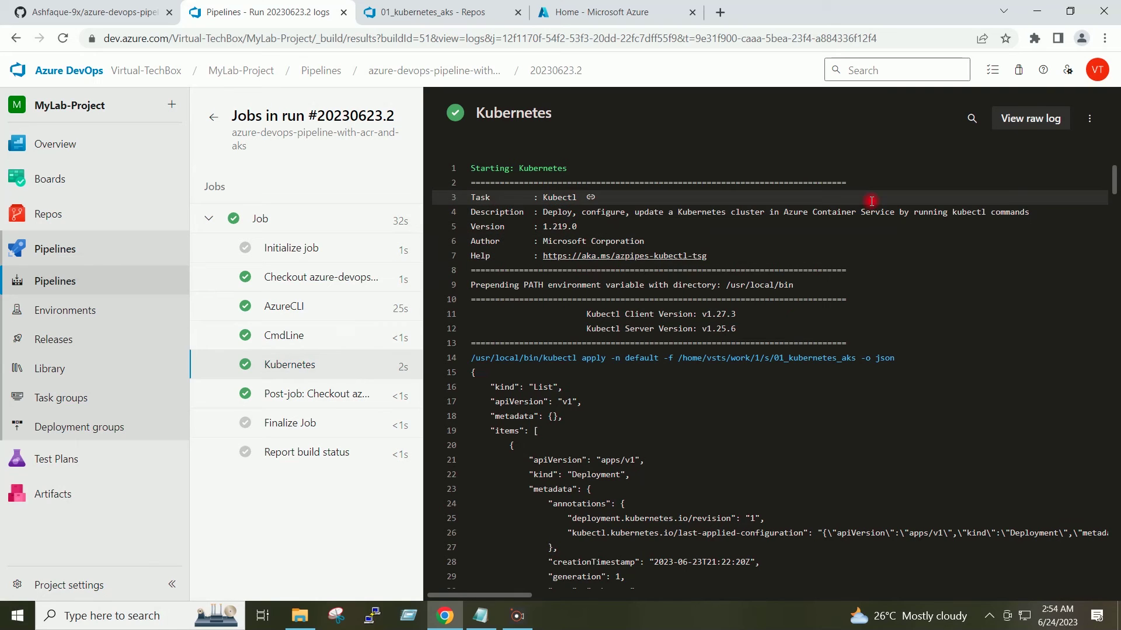
click(974, 119)
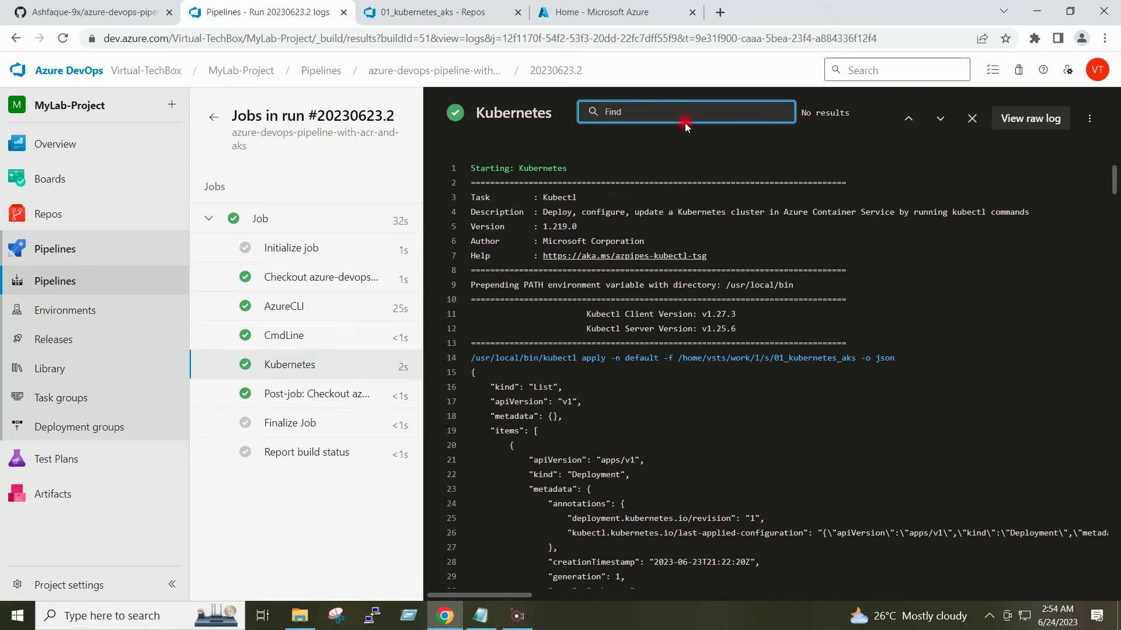
text(load)
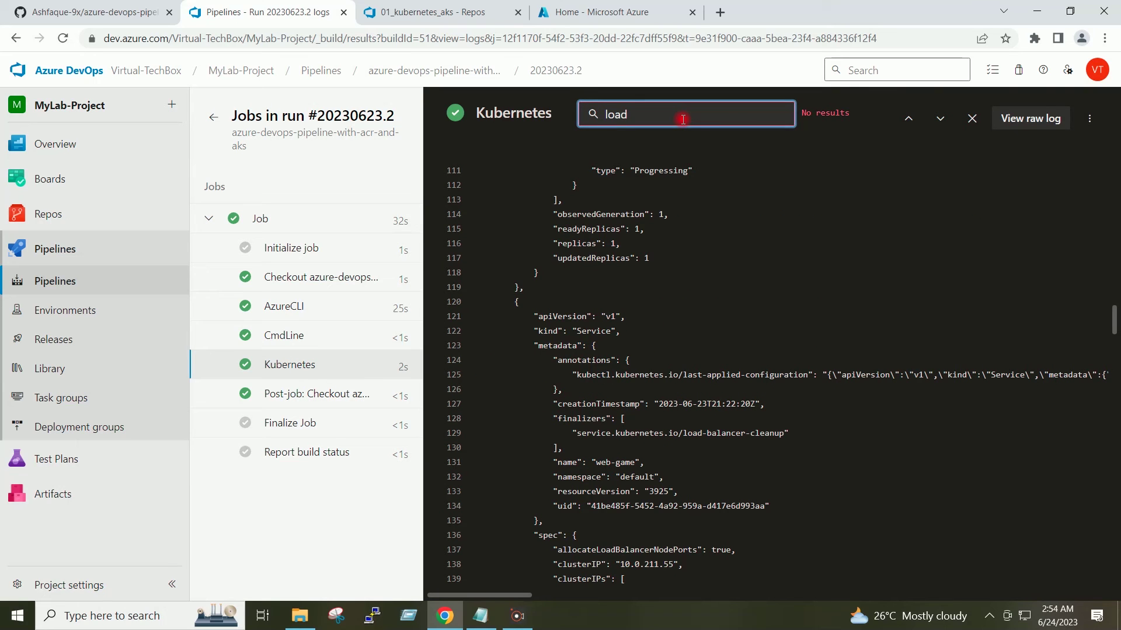
key(BackSpace)
text(balance)
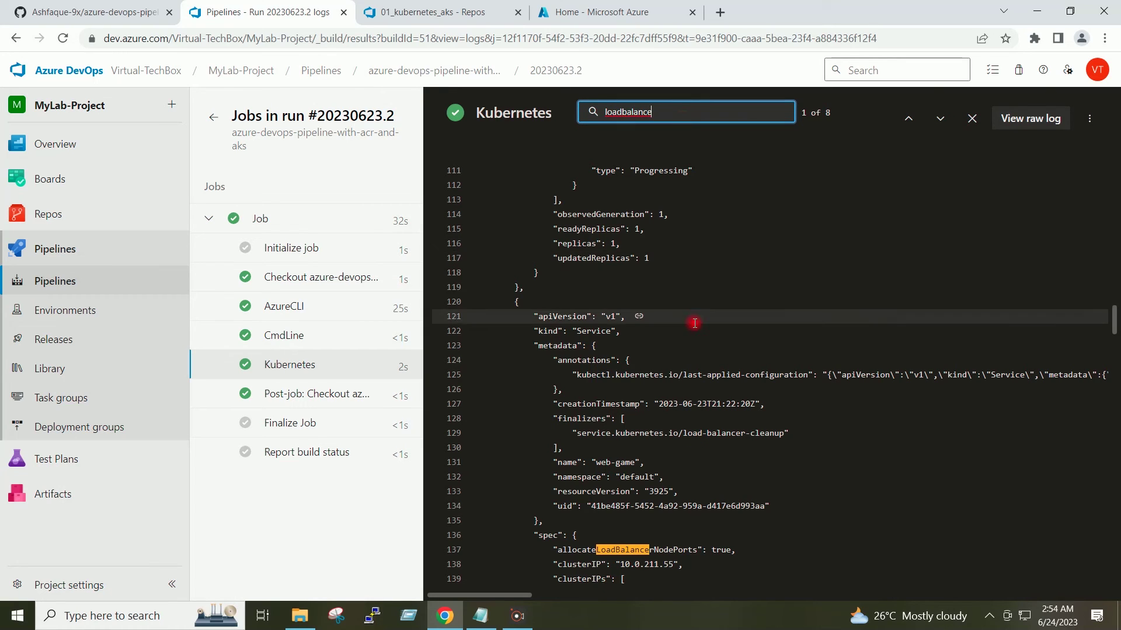
click(695, 538)
scroll(694, 538, down, 1)
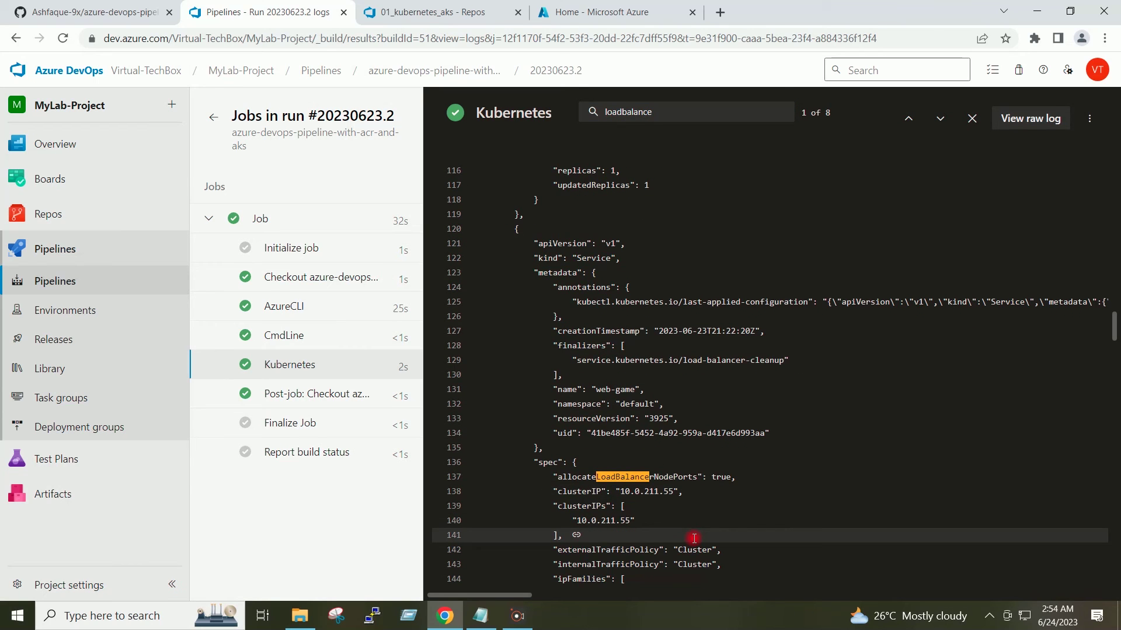
scroll(694, 538, down, 2)
scroll(694, 538, down, 3)
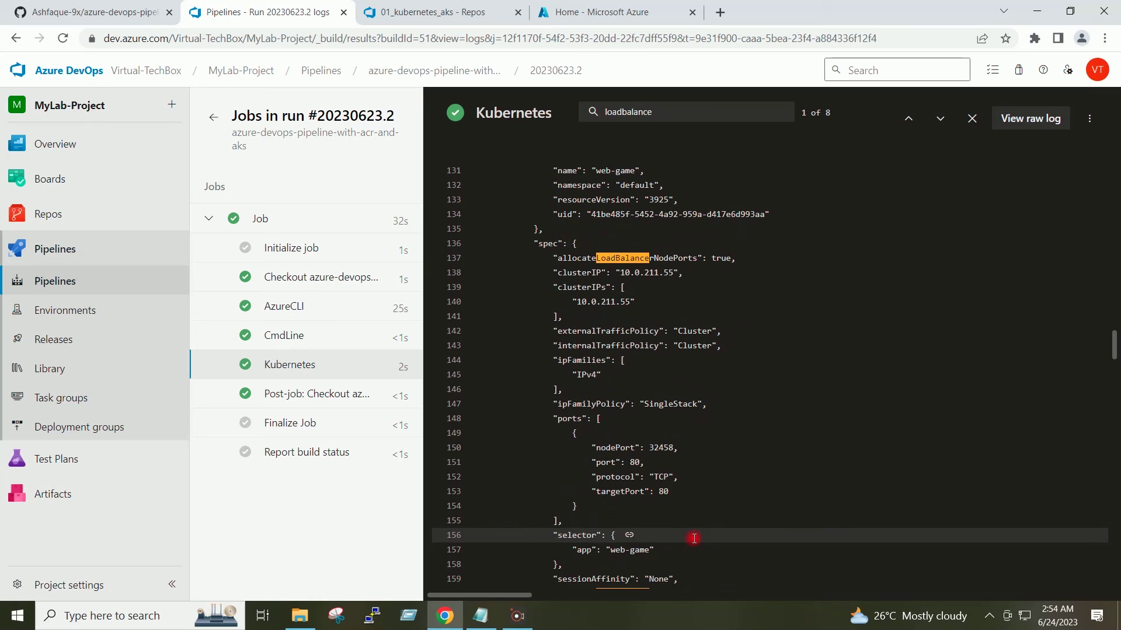
scroll(694, 538, down, 1)
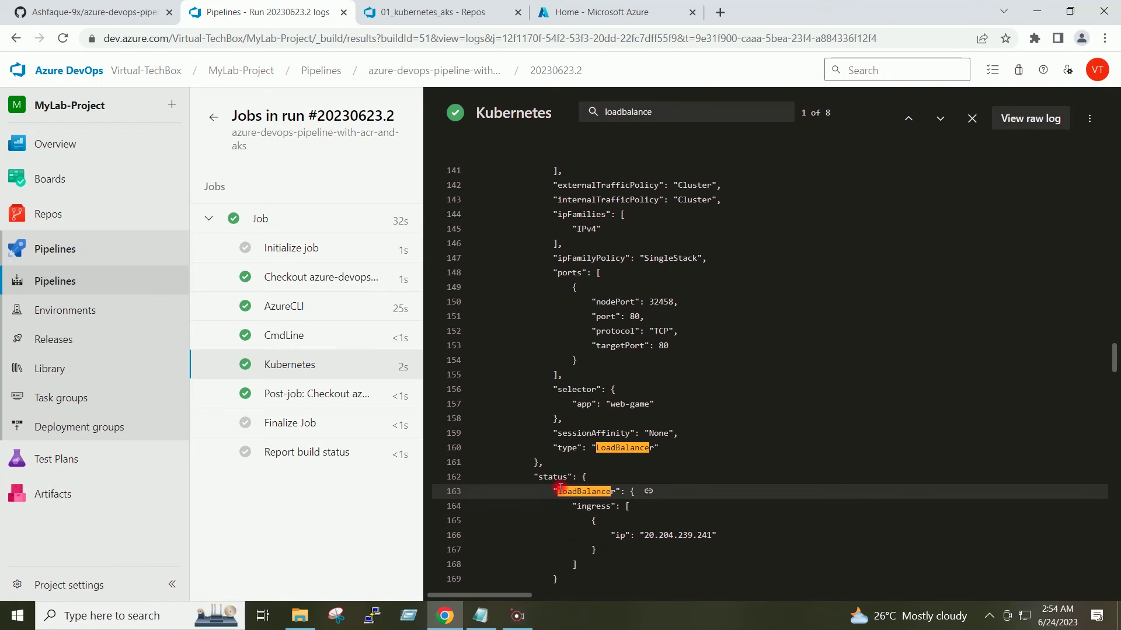
drag(553, 487, 633, 493)
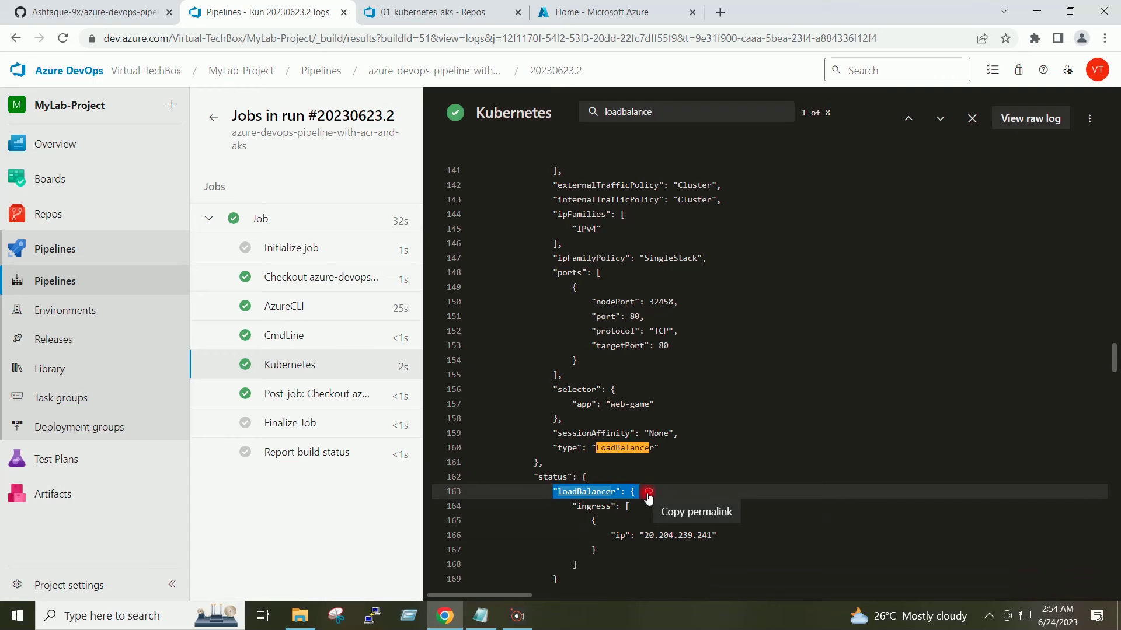
Copy the load balancer's ingress IP 20.204.239.241 from the log and open it in a new browser tab
drag(711, 536, 649, 535)
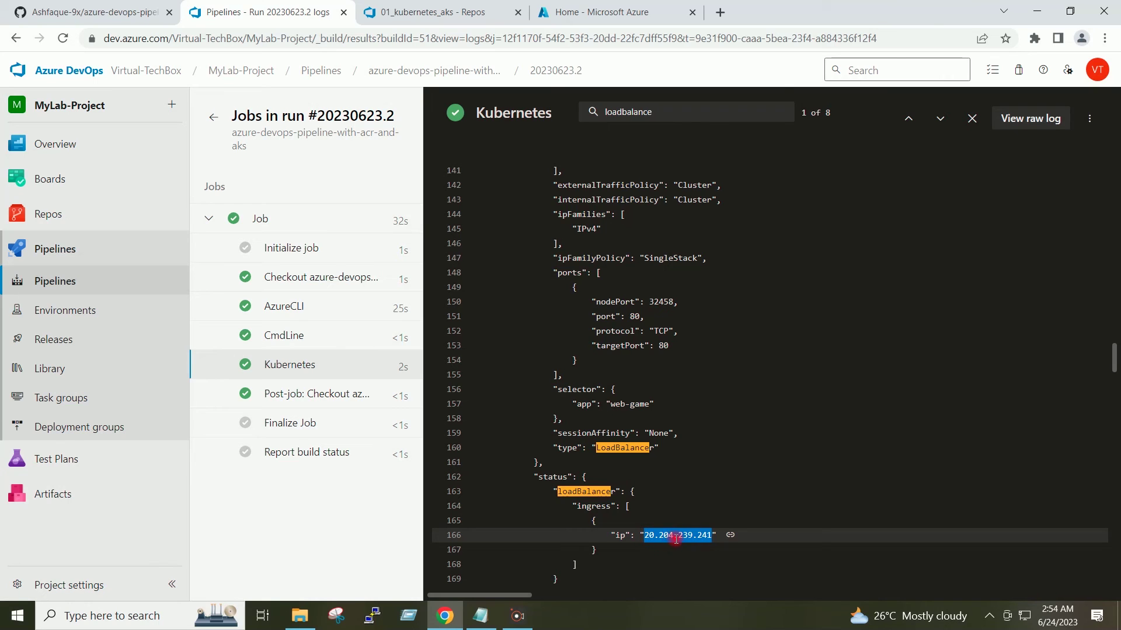
right_click(671, 535)
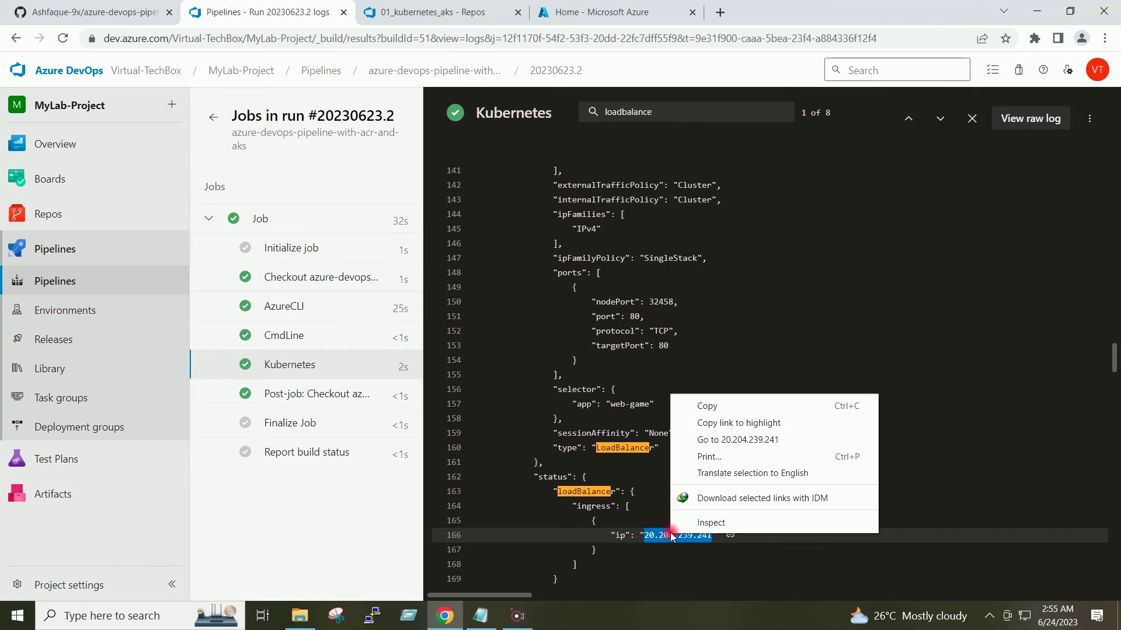
click(706, 405)
click(730, 534)
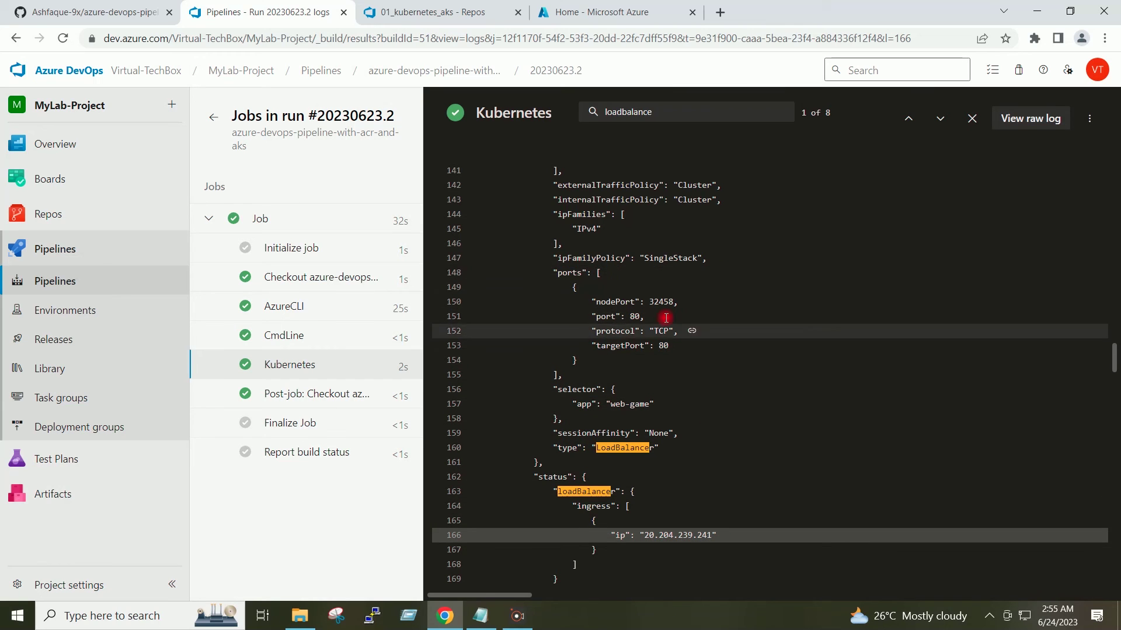
drag(709, 536, 643, 536)
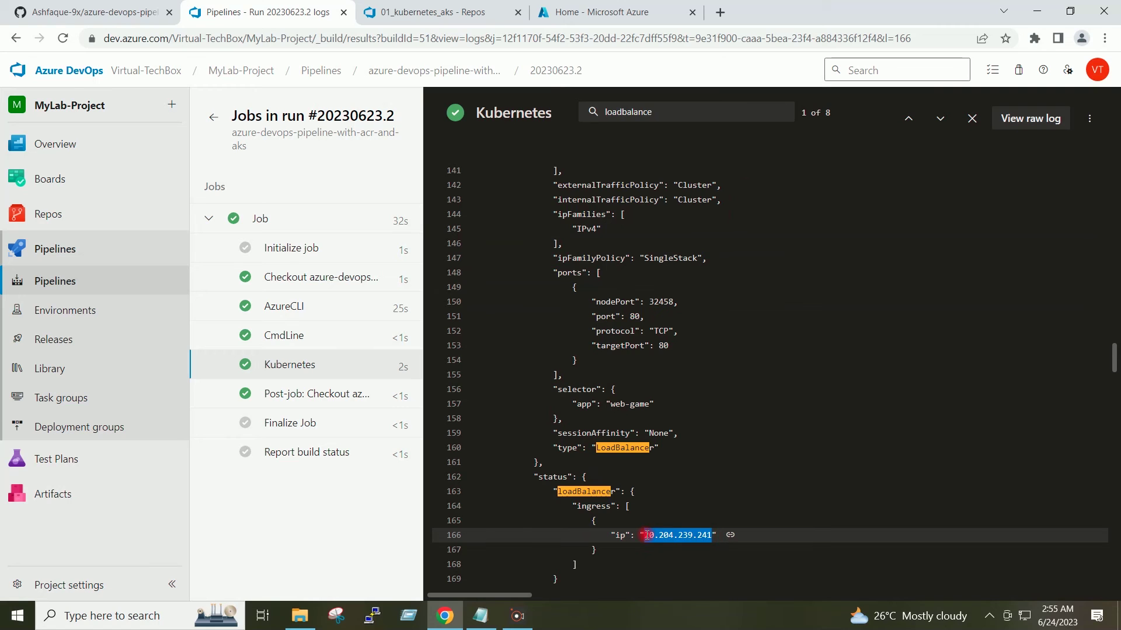
click(720, 13)
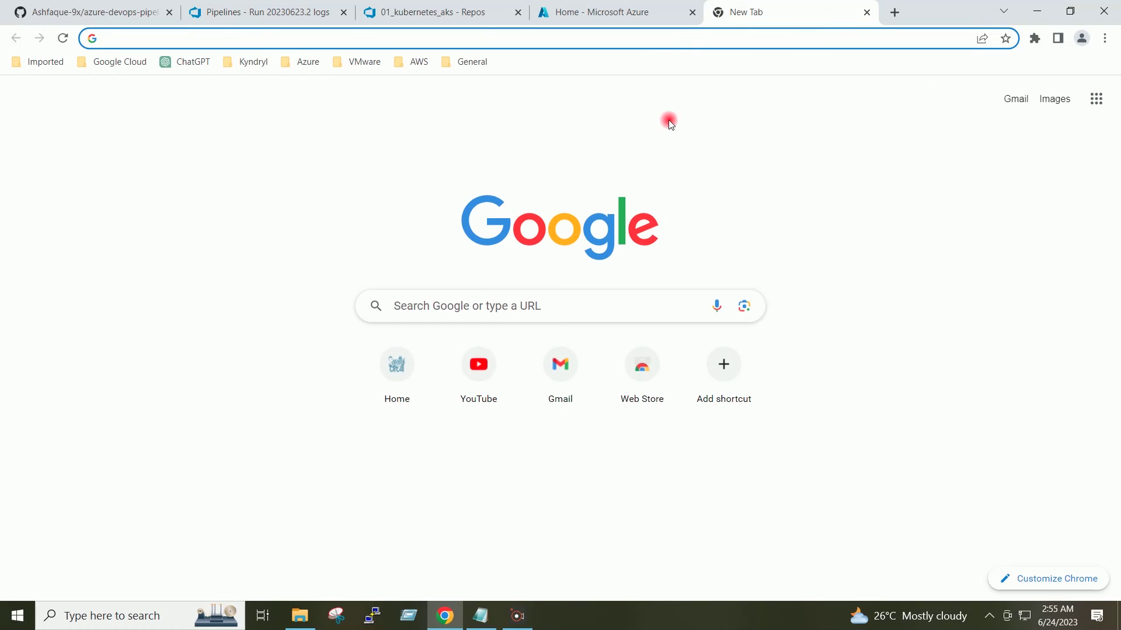
key(ctrl+v)
key(Return)
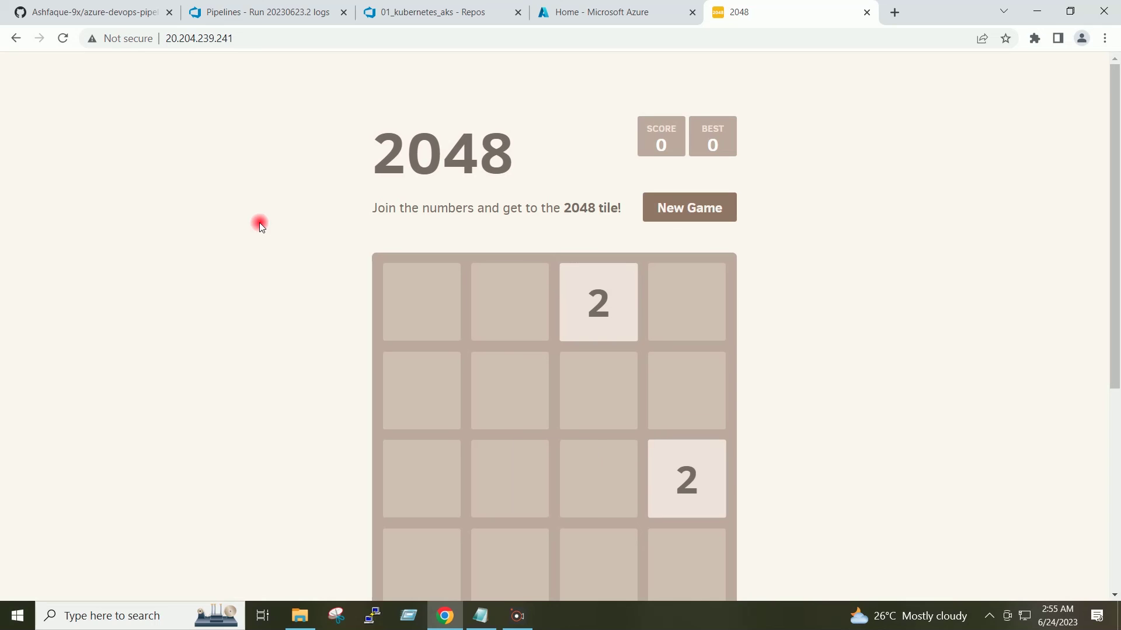
Test the deployed 2048 game by sliding the tiles repeatedly sideways, and finally up and down
key(Left)
key(Right)
key(Left)
key(Right)
key(Left)
key(Right)
key(Left)
key(Right)
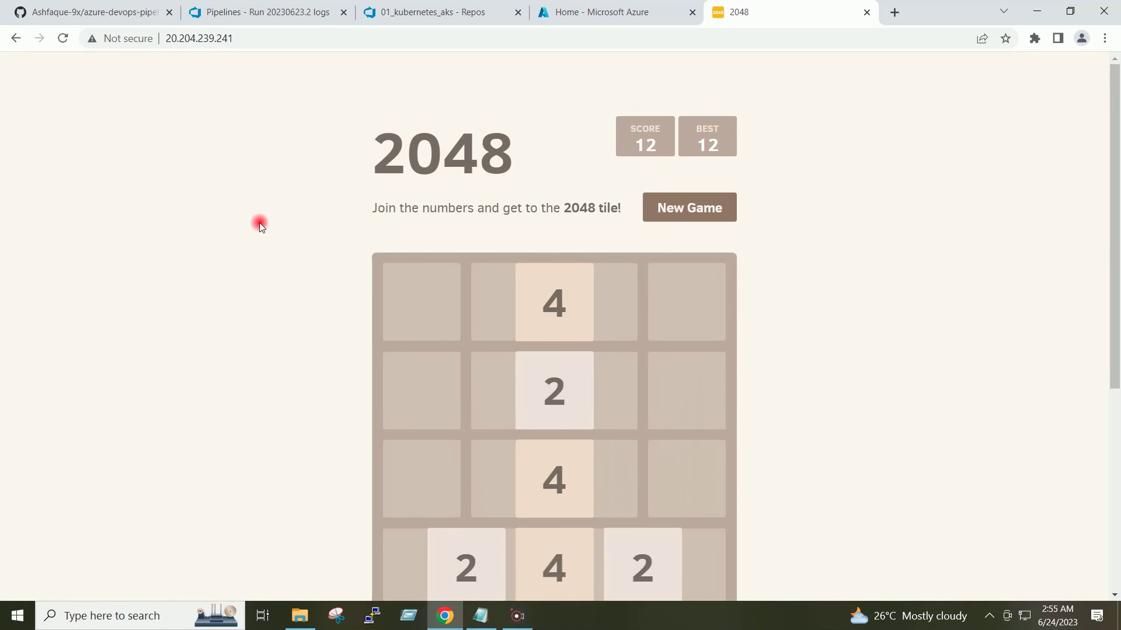
key(Left)
key(Right)
key(Left)
key(Right)
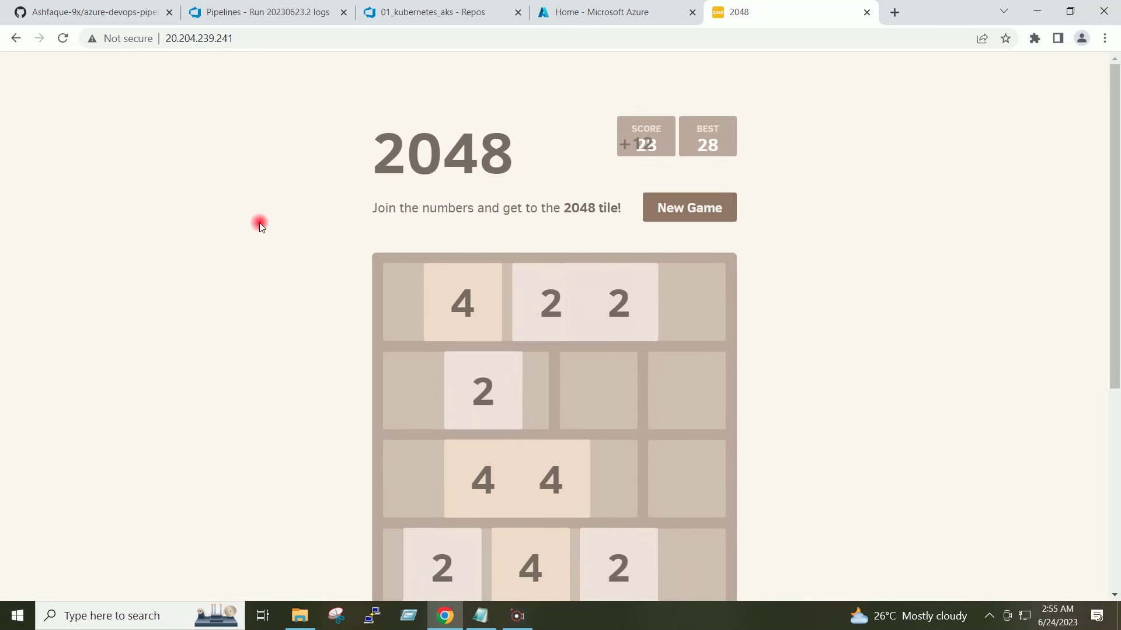
key(Left)
key(Right)
key(Left)
key(Right)
key(Left)
key(Right)
key(Left)
key(Right)
key(Left)
key(Right)
key(Right)
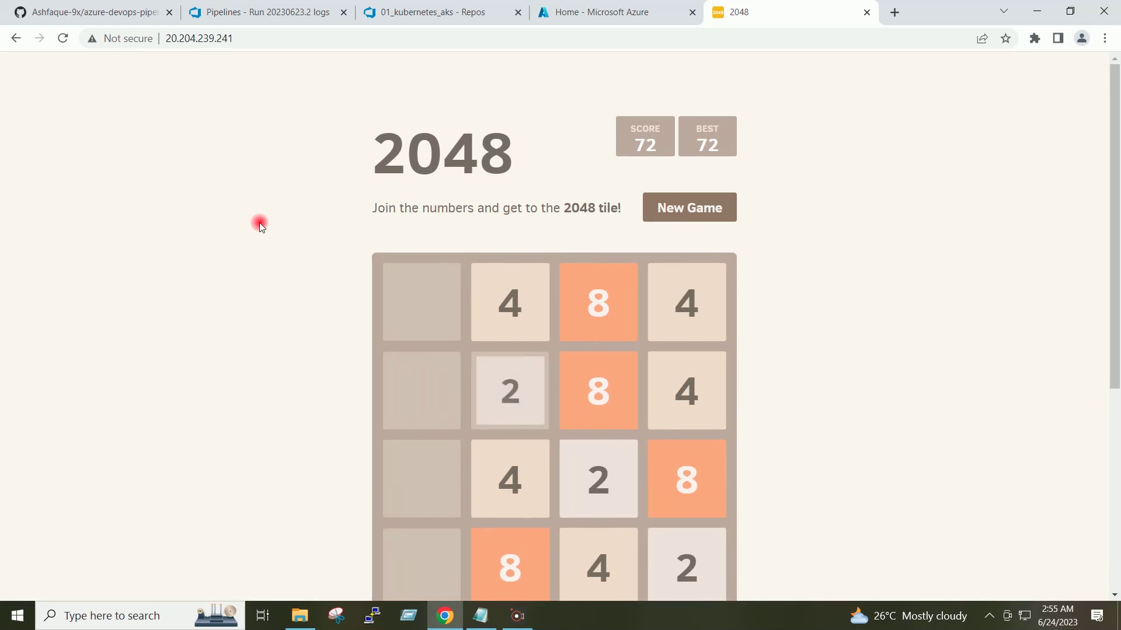
key(Left)
key(Up)
key(Up)
key(Down)
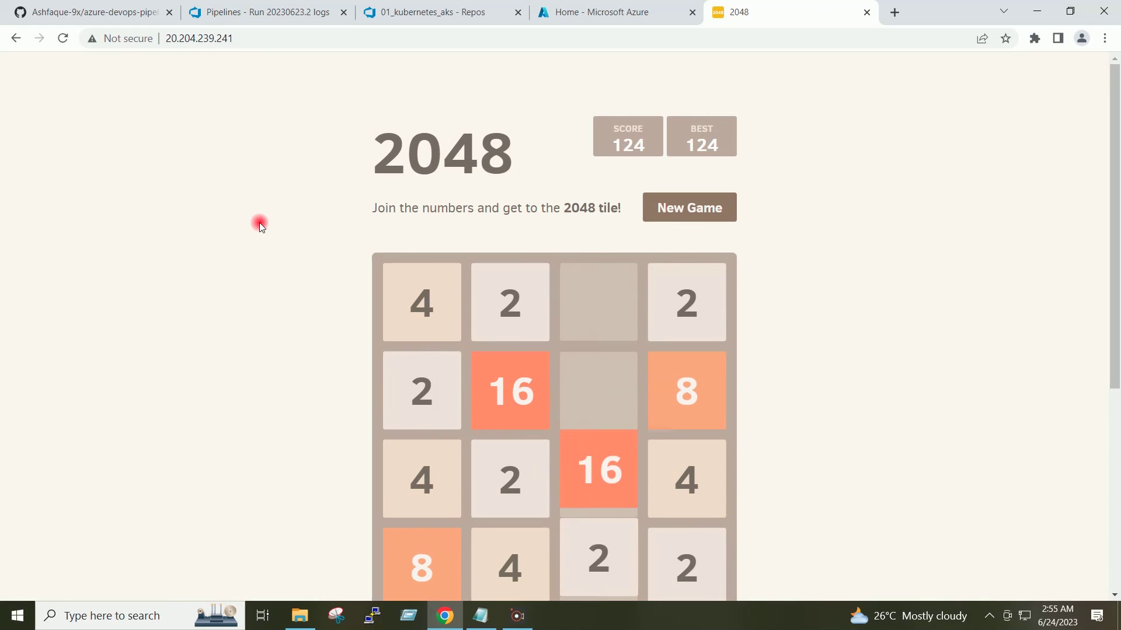
Continue testing the deployed 2048 game by alternating vertical and horizontal tile slides
key(Up)
key(Down)
key(Down)
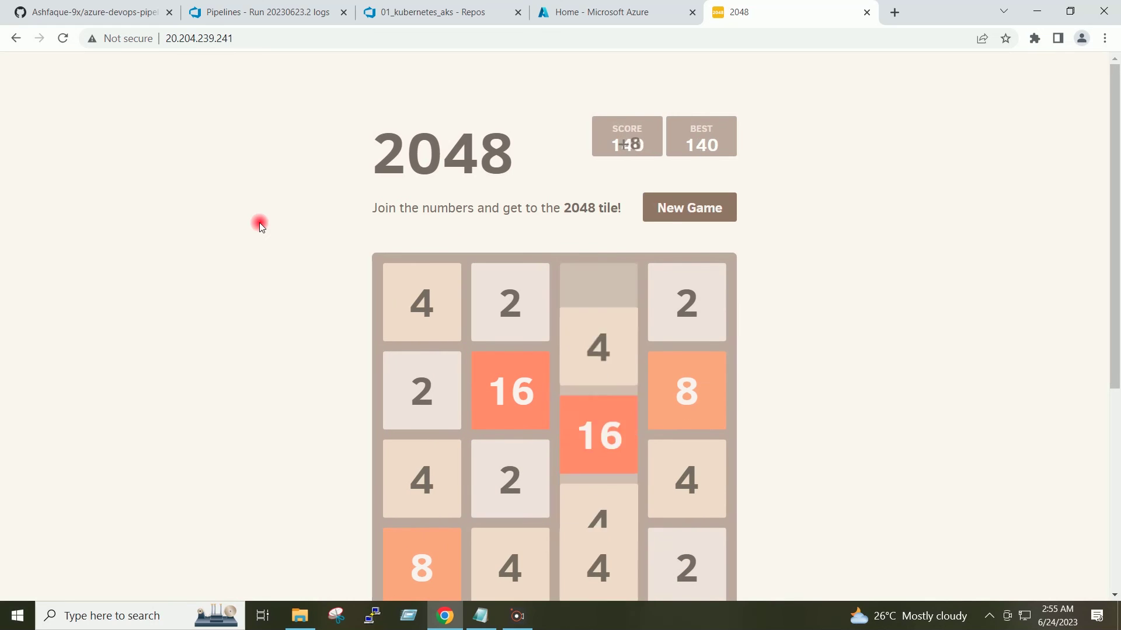
key(Left)
key(Right)
key(Left)
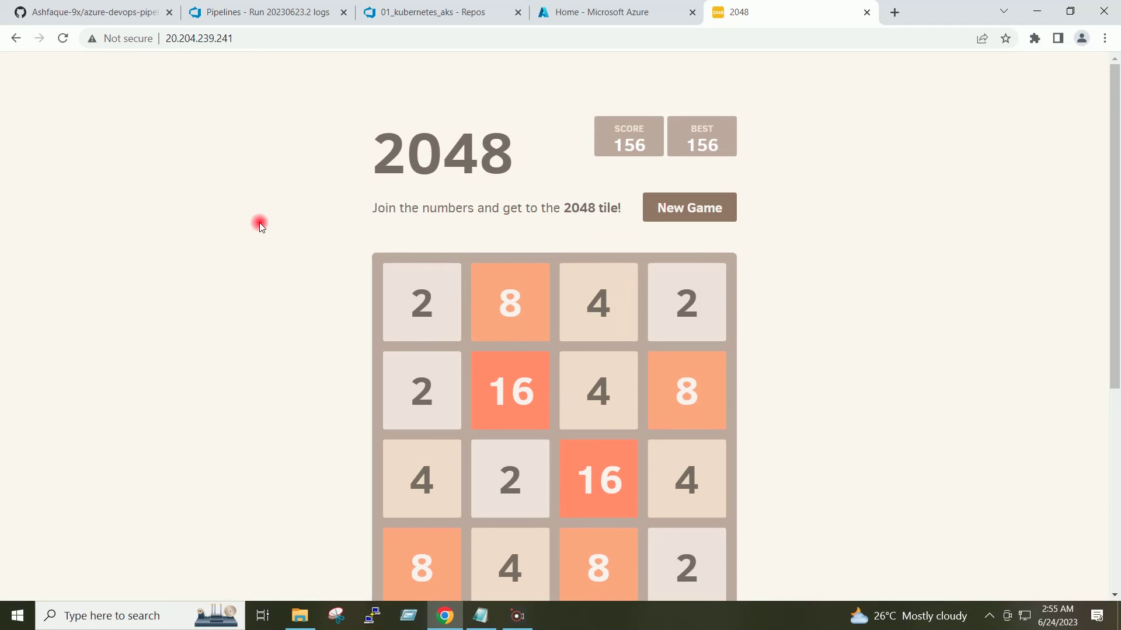
key(Down)
key(Up)
key(Down)
key(Up)
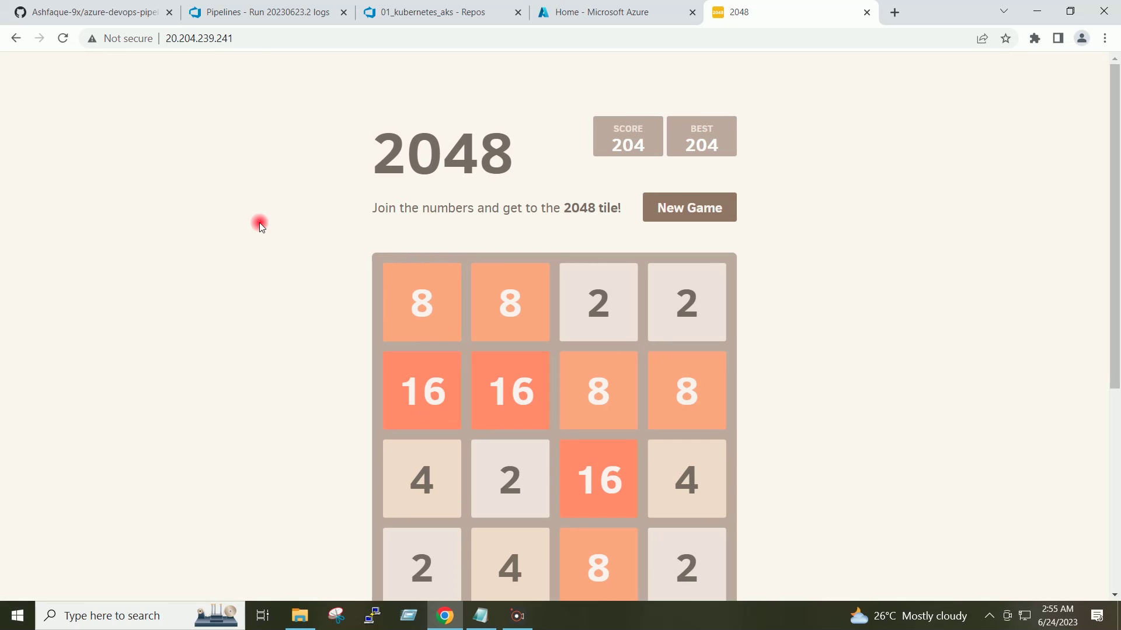
key(Left)
key(Right)
key(Left)
key(Right)
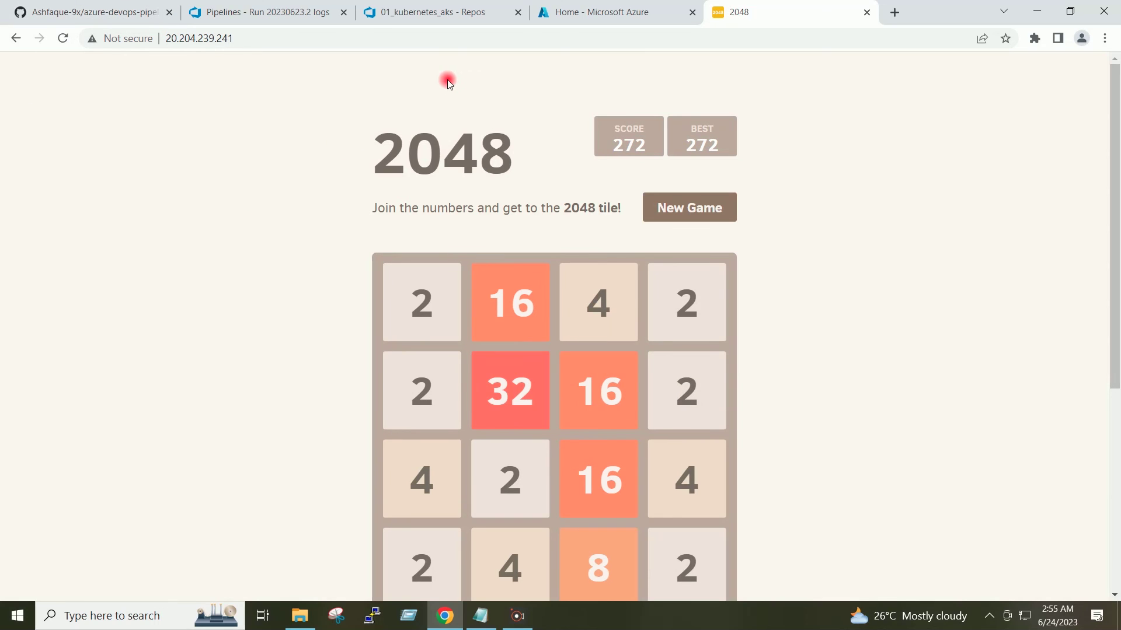
Return to MyLab-Project in Azure DevOps and open its list of recently run pipelines
click(293, 8)
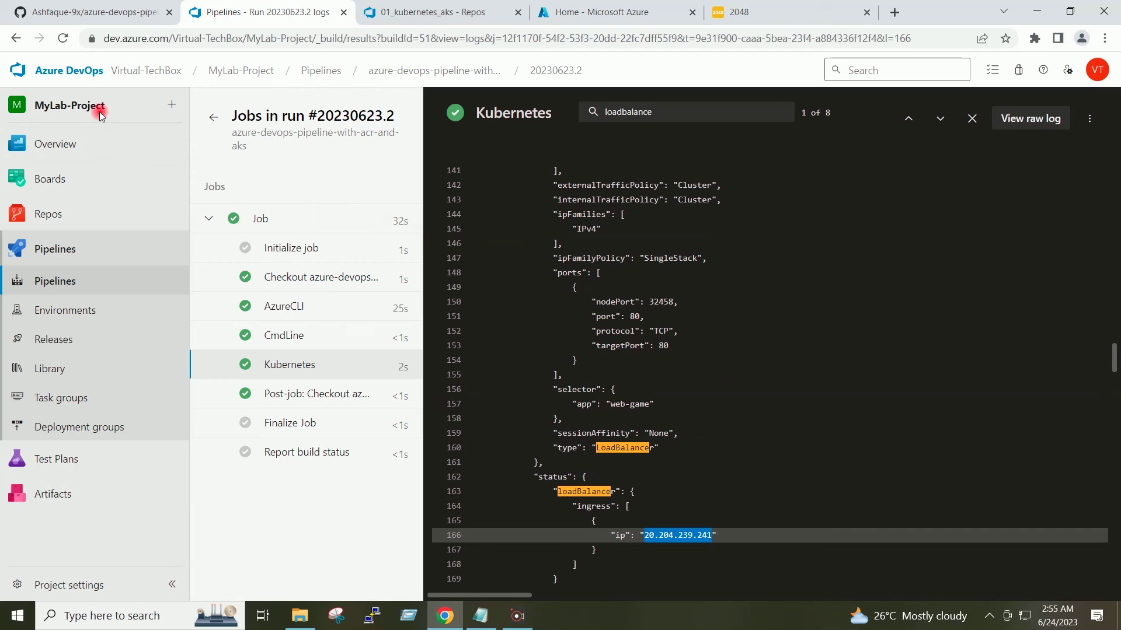
click(240, 71)
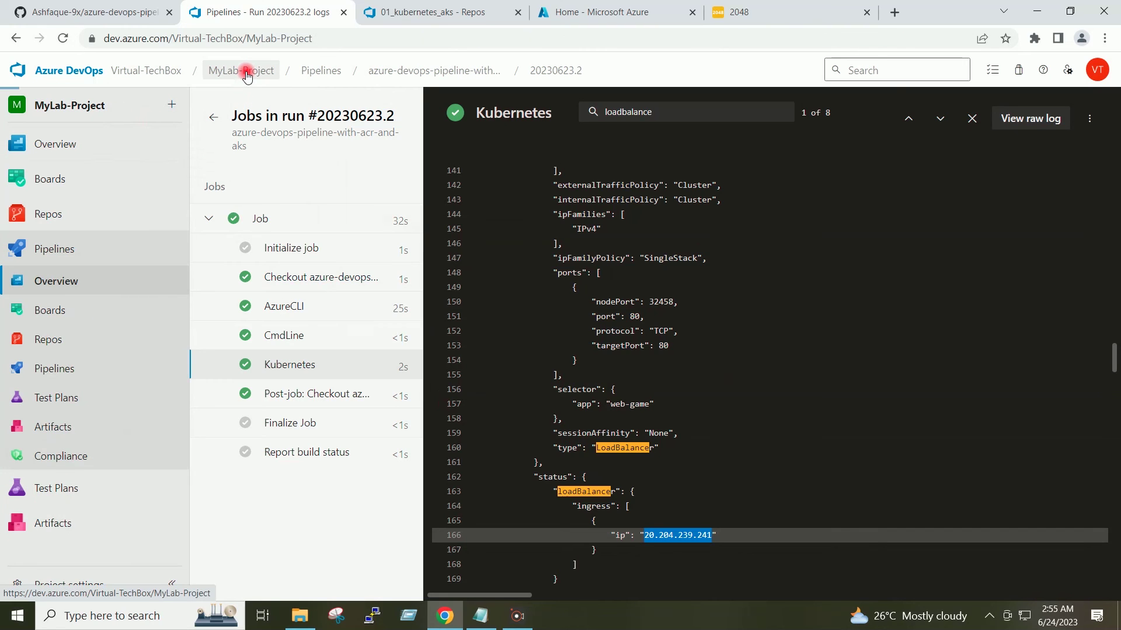
click(71, 343)
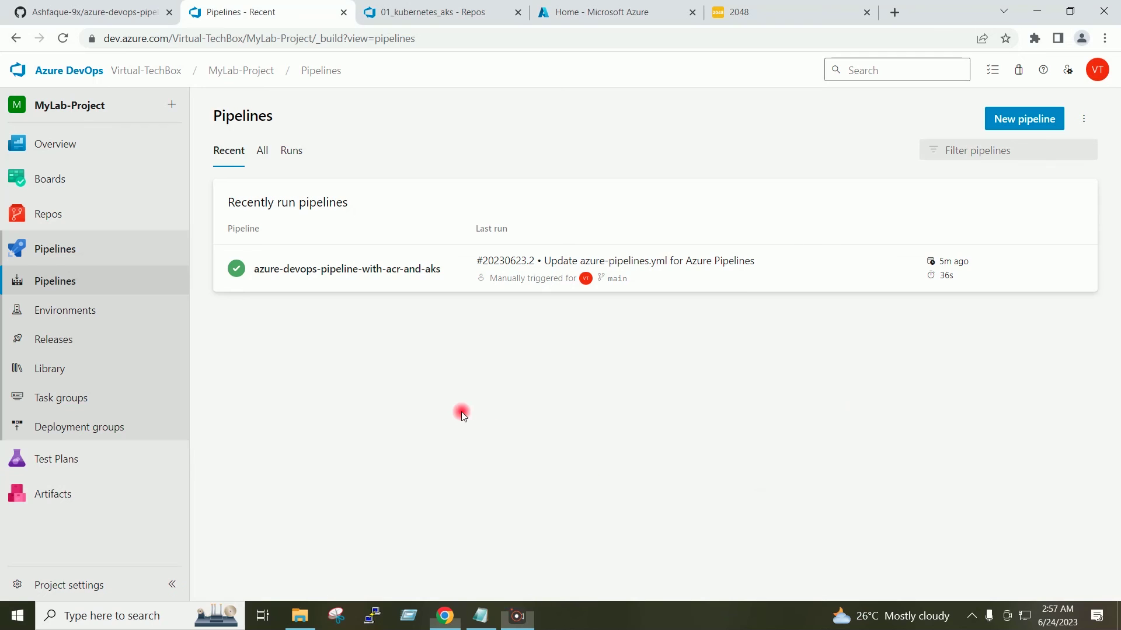
Open README.md from the 2048-game folder of the azure-devops-pipeline-with-acr-and-aks repository
click(32, 215)
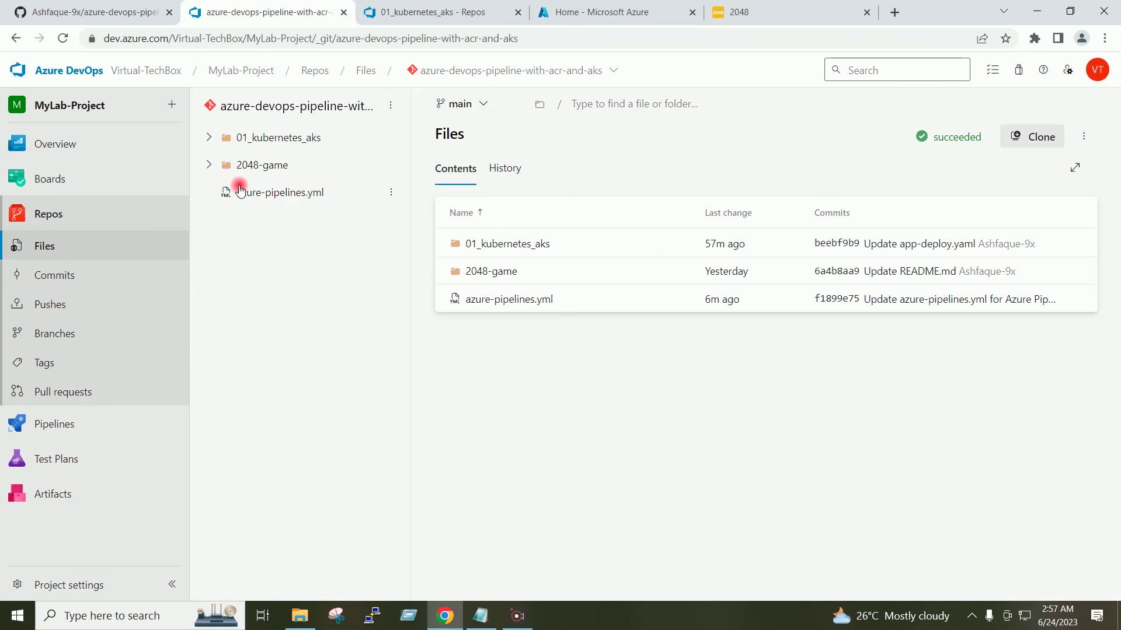
click(209, 167)
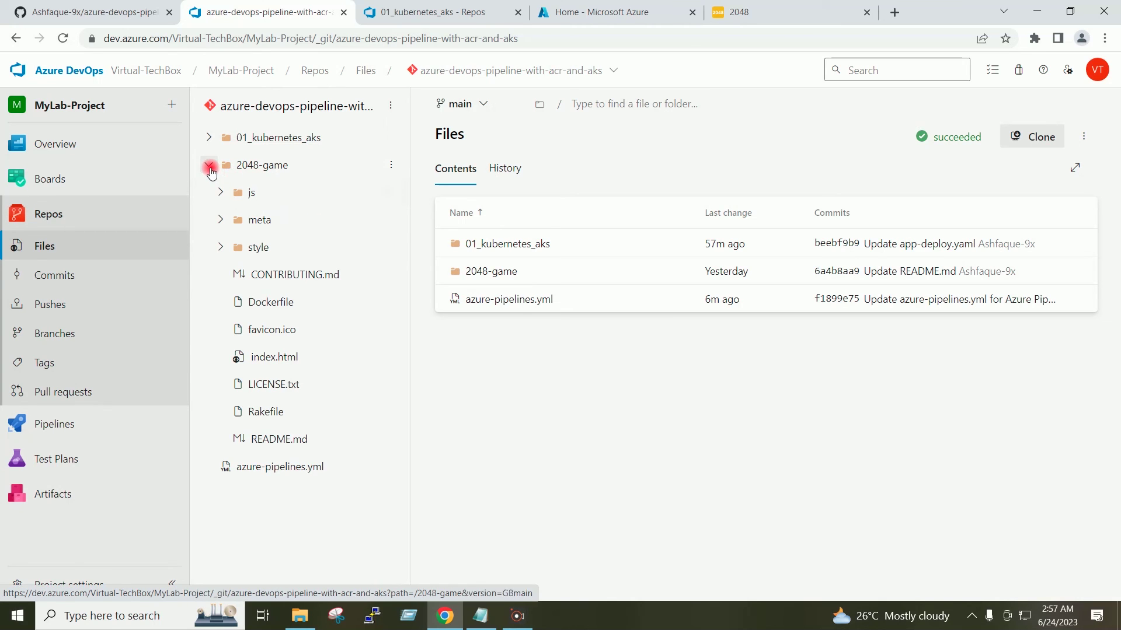
click(261, 438)
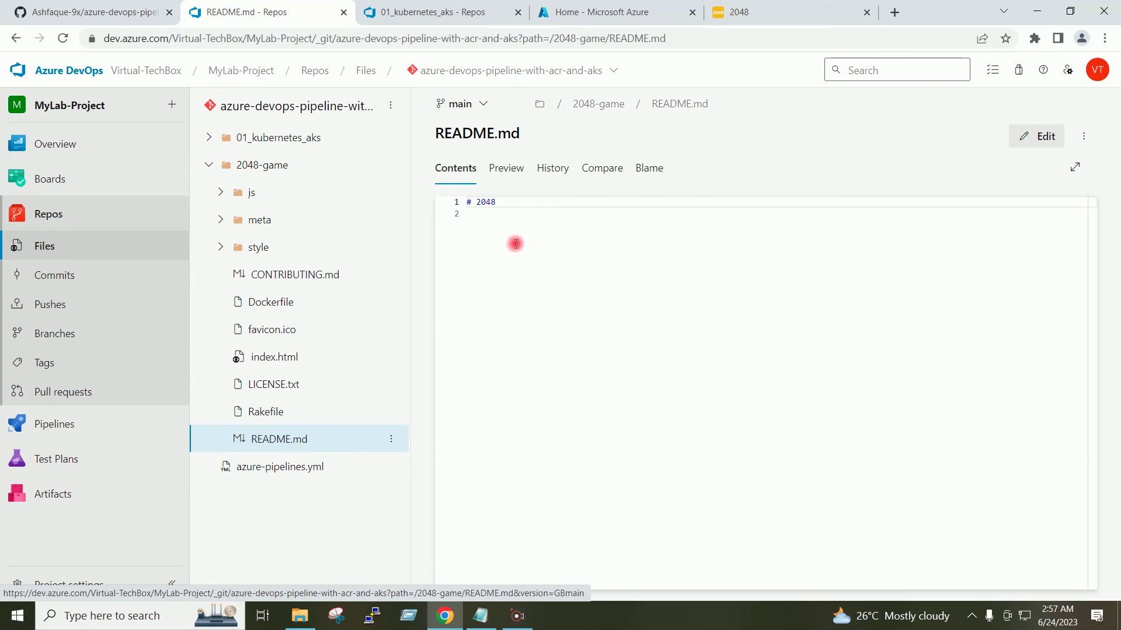
Add TEST on line 2 of README.md and commit it to main with the default comment
click(1038, 143)
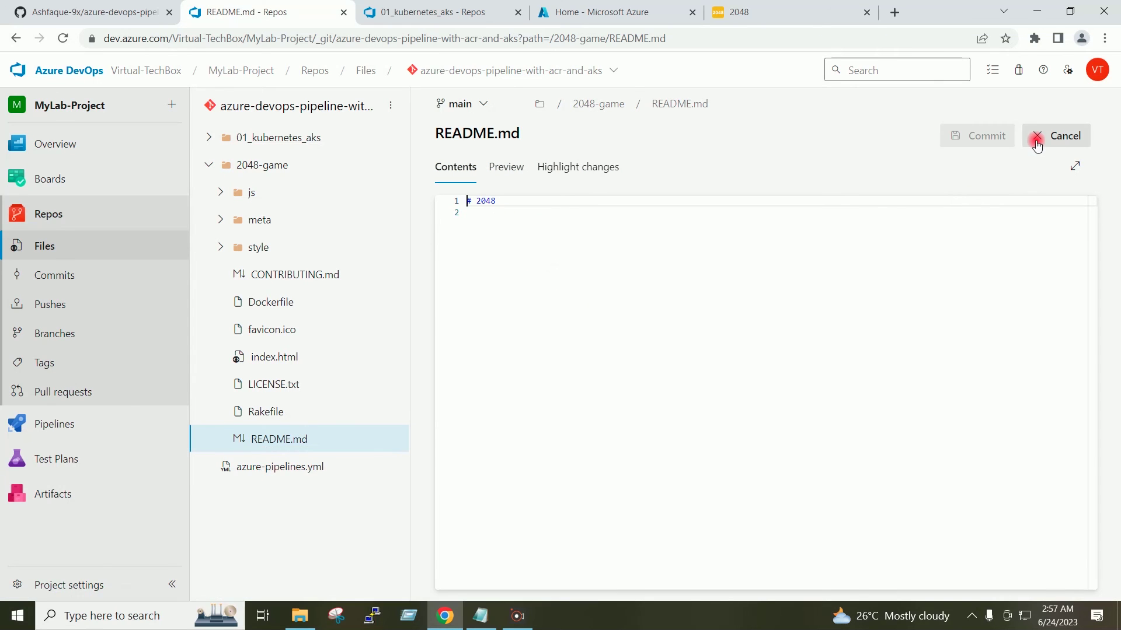
click(478, 216)
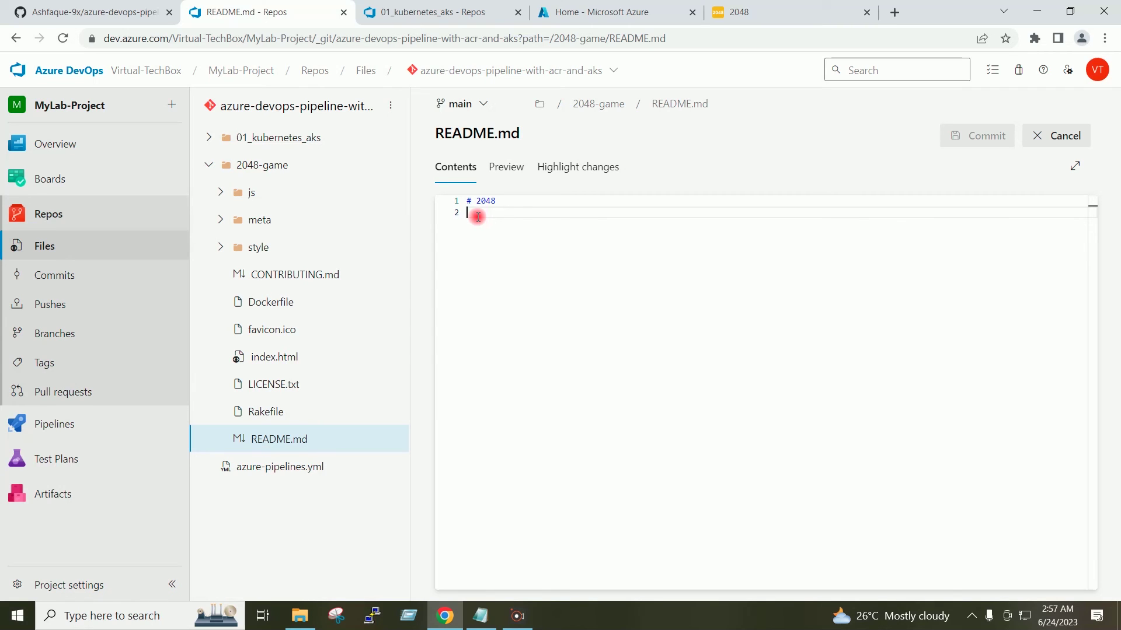
text(TEST)
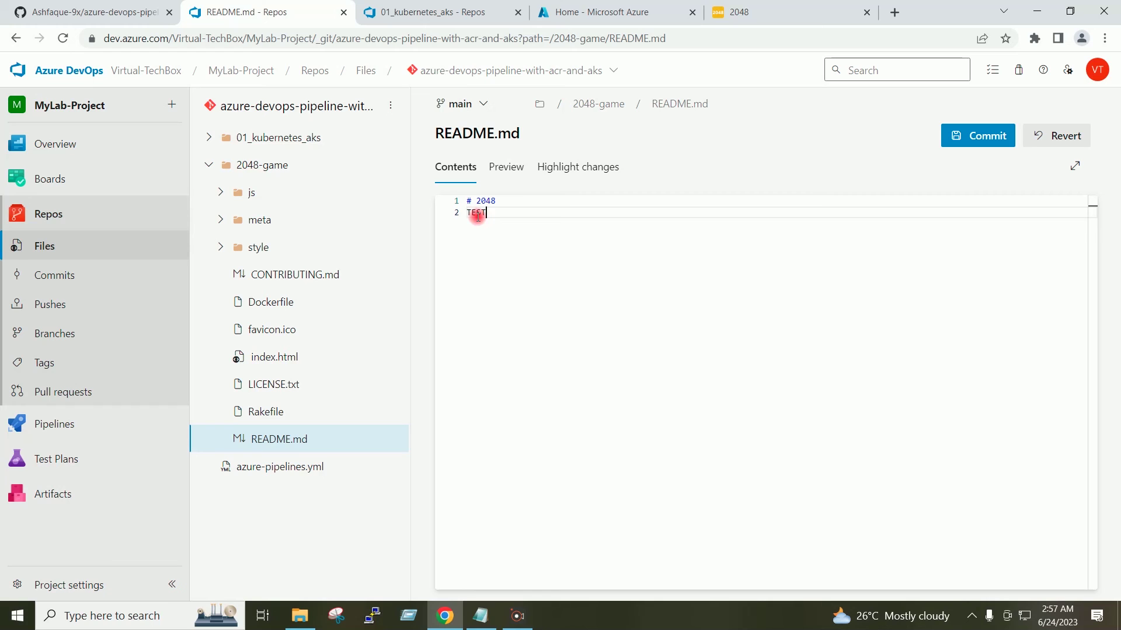
click(961, 138)
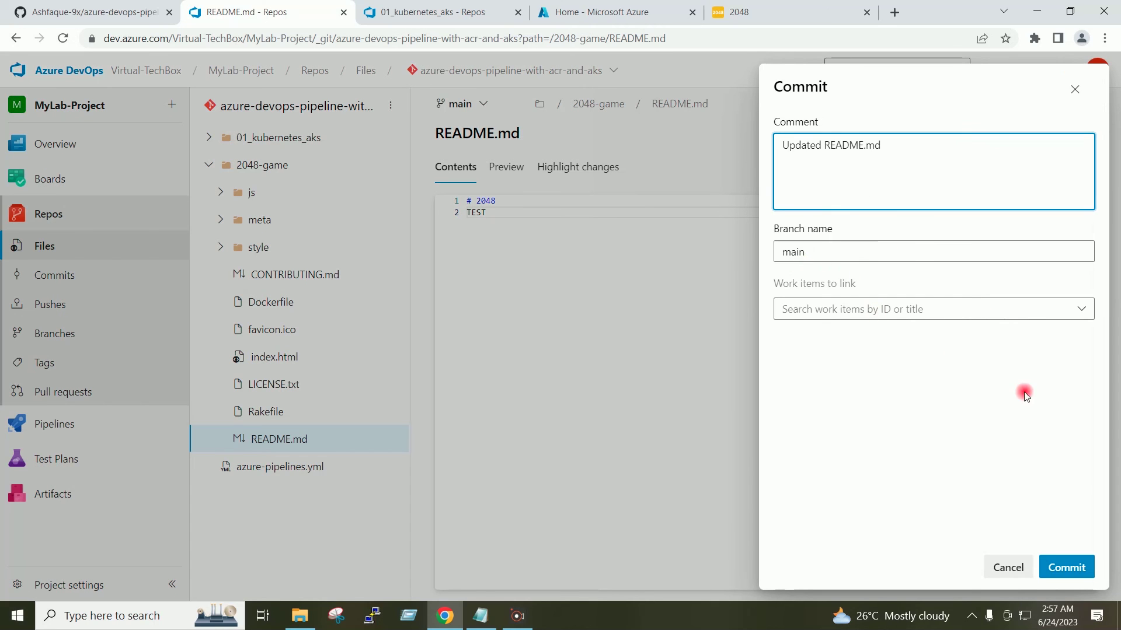
click(1066, 568)
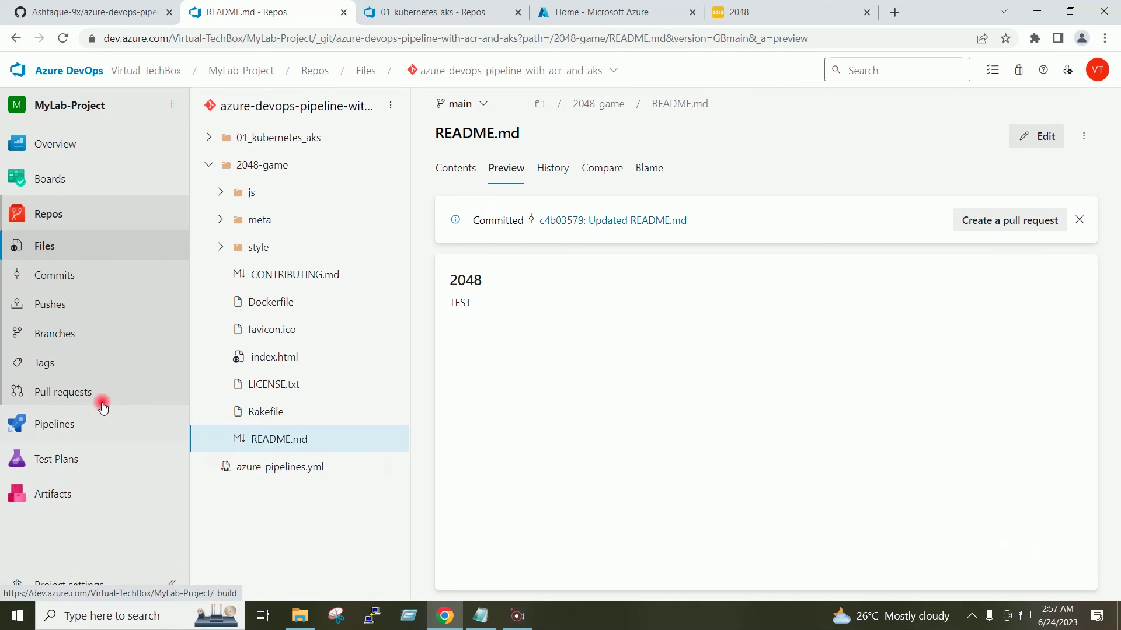
Open the job details of the pipeline run triggered by the "Updated README.md" commit
click(64, 425)
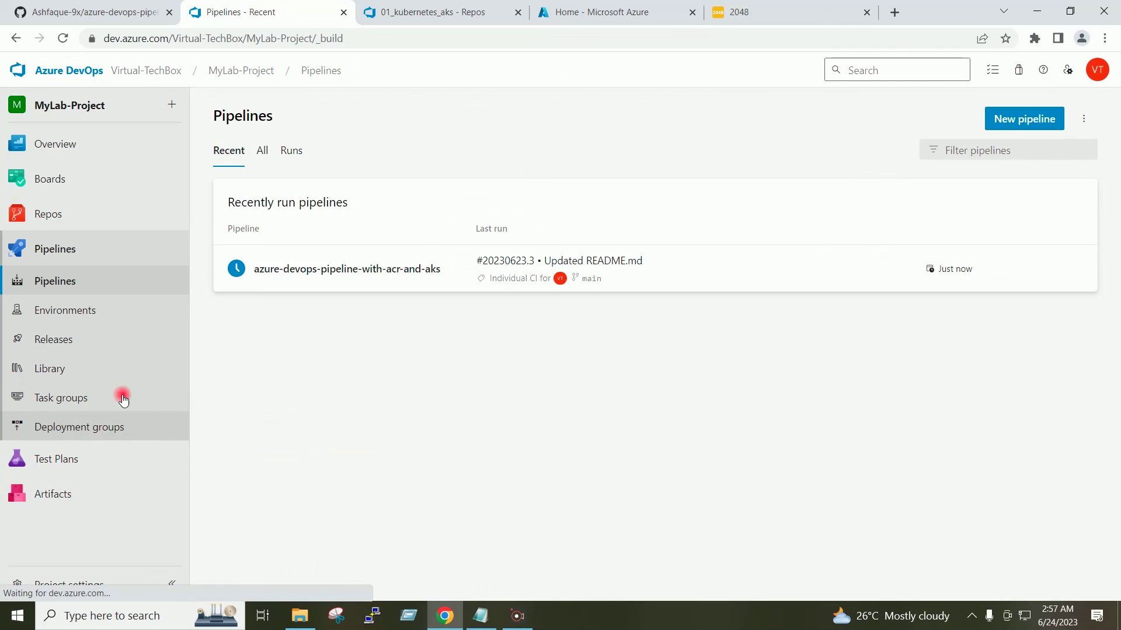
click(291, 151)
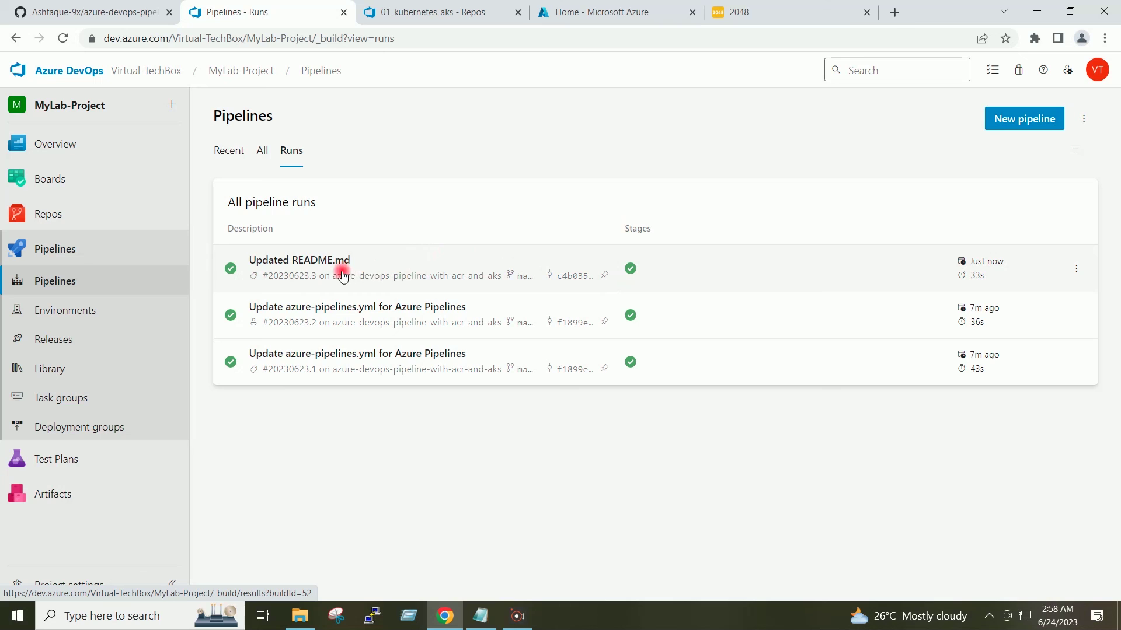
click(372, 277)
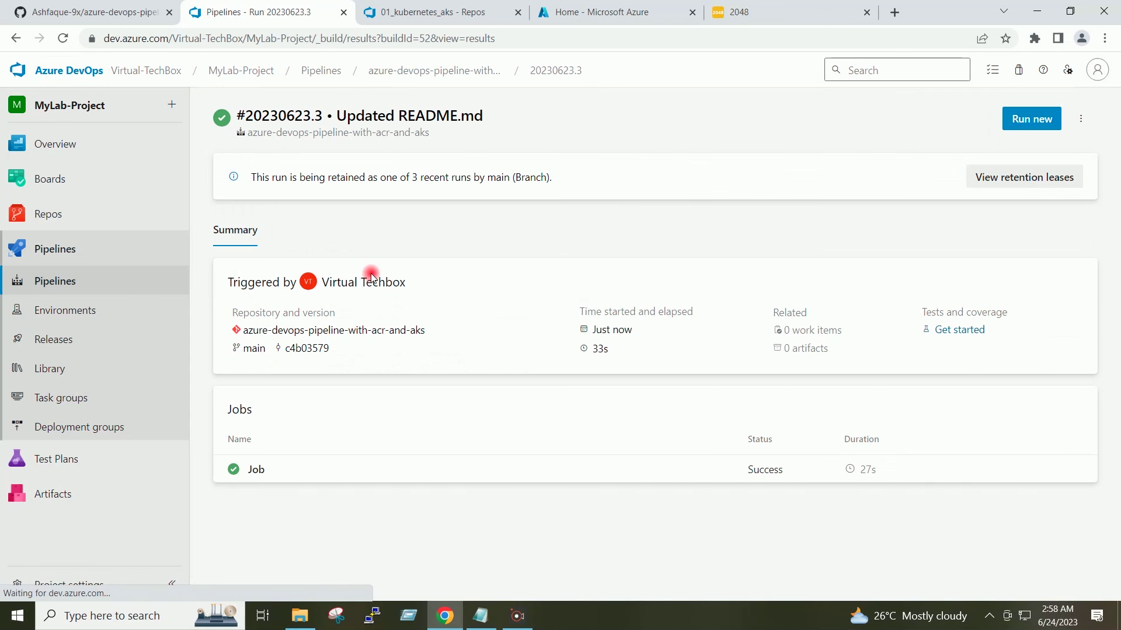
click(294, 474)
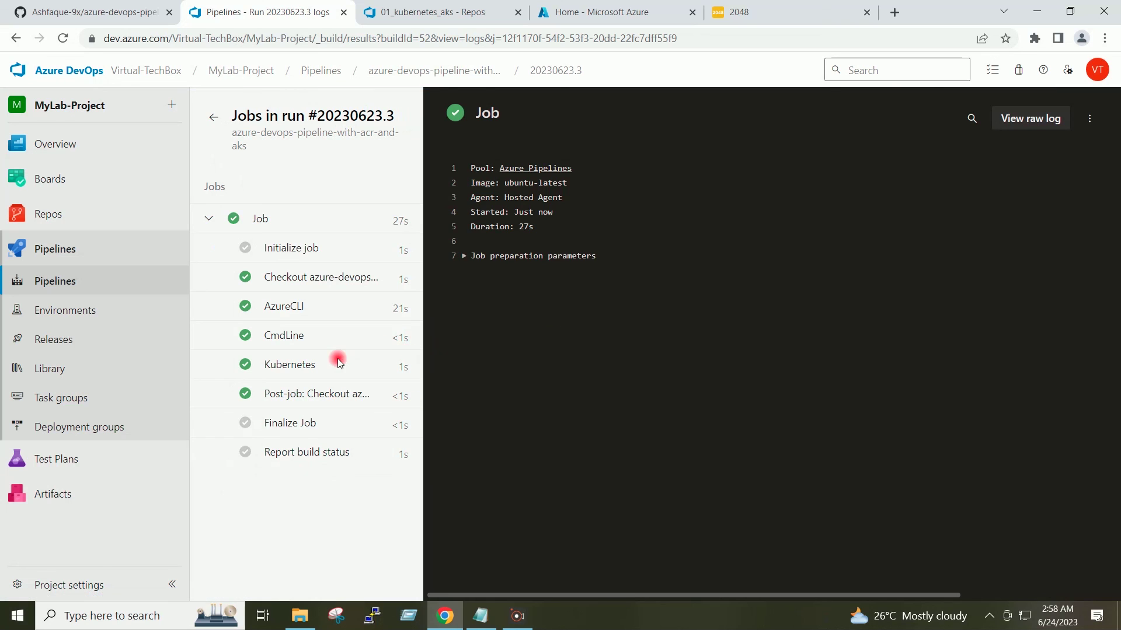
Open the run's AzureCLI log, and review the app-deploy.yaml contents printed in the CmdLine log
click(299, 316)
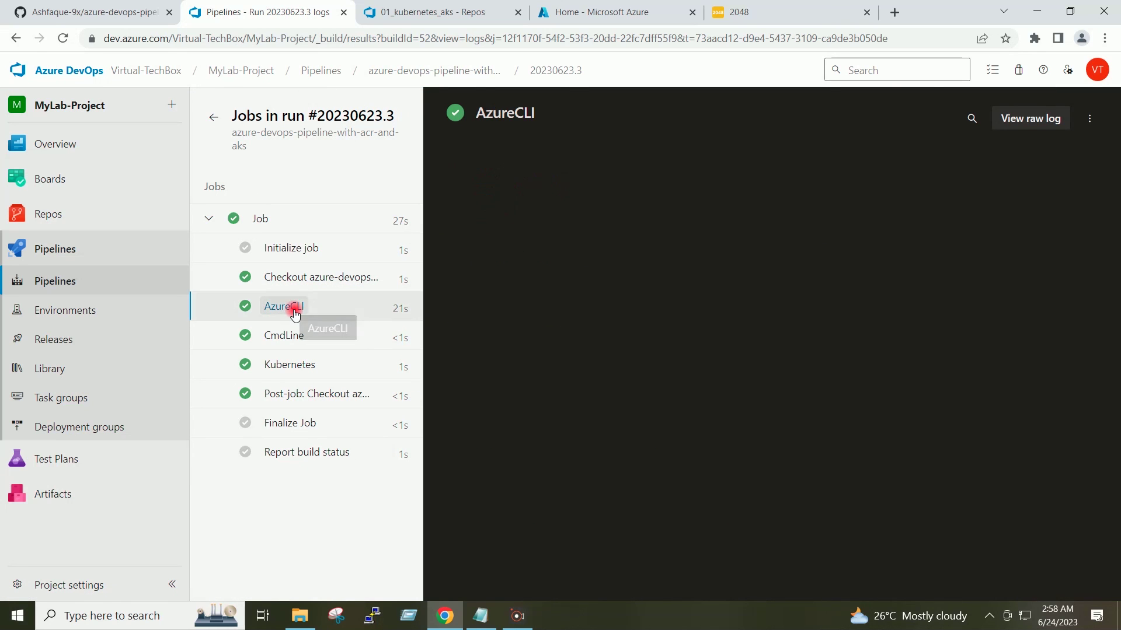
click(277, 339)
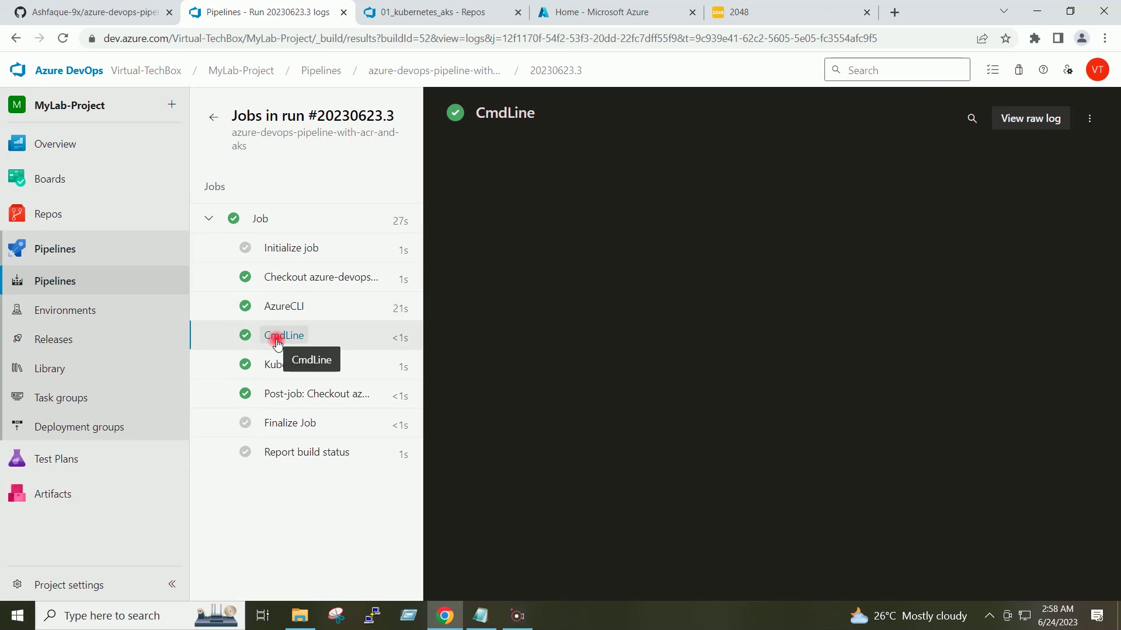
drag(534, 241, 585, 448)
click(586, 448)
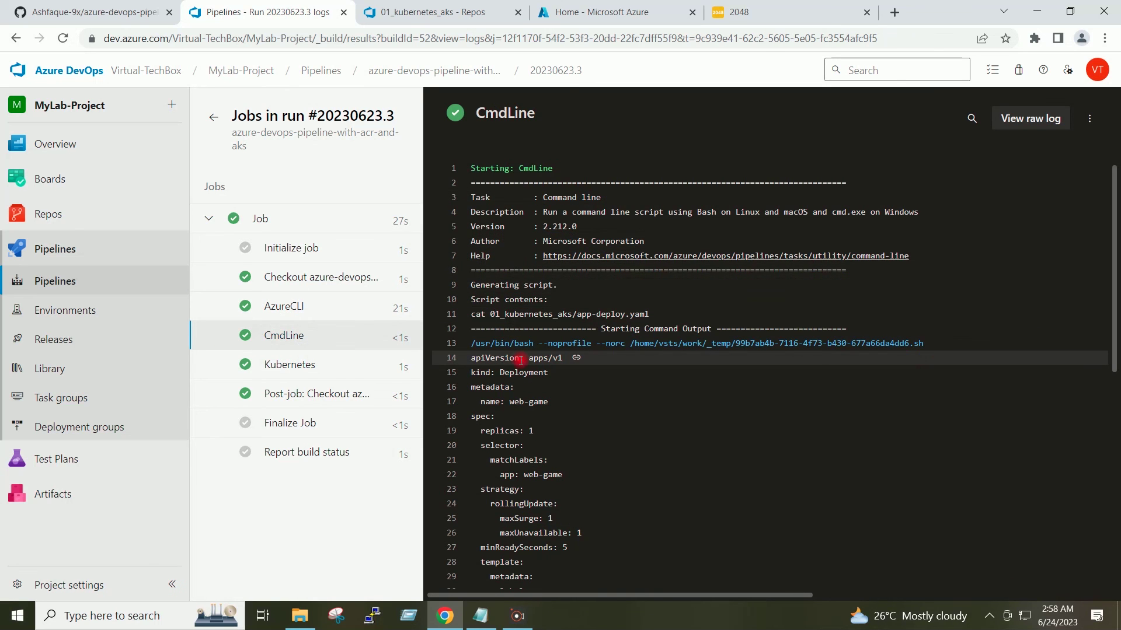
scroll(511, 329, down, 3)
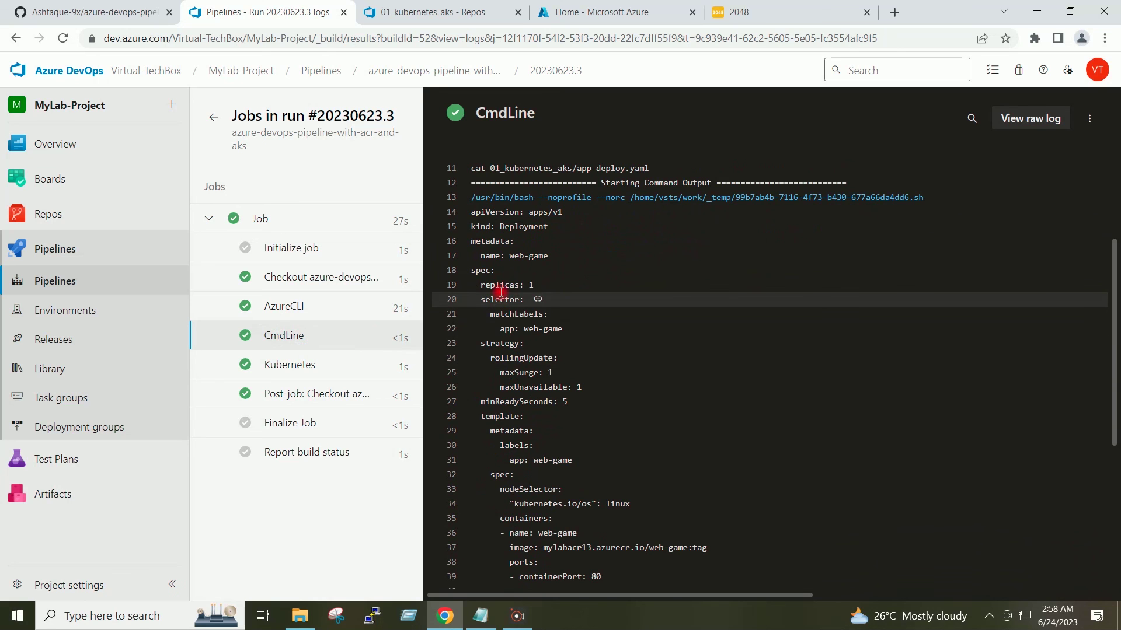
triple_click(474, 211)
drag(494, 252, 630, 500)
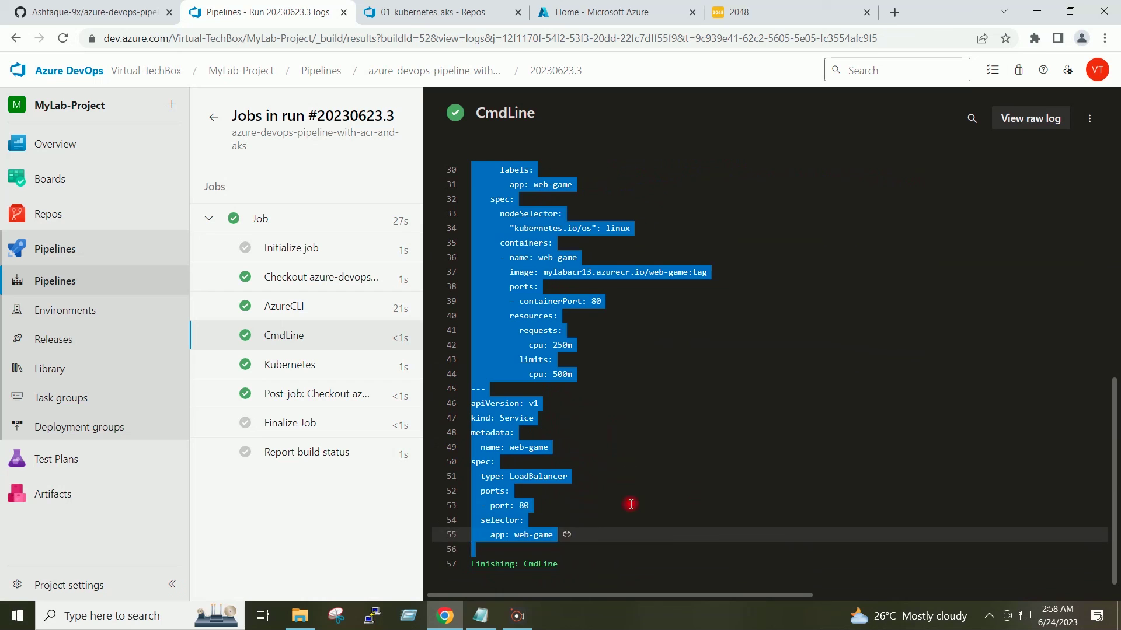
click(630, 442)
scroll(630, 422, up, 5)
scroll(614, 425, down, 5)
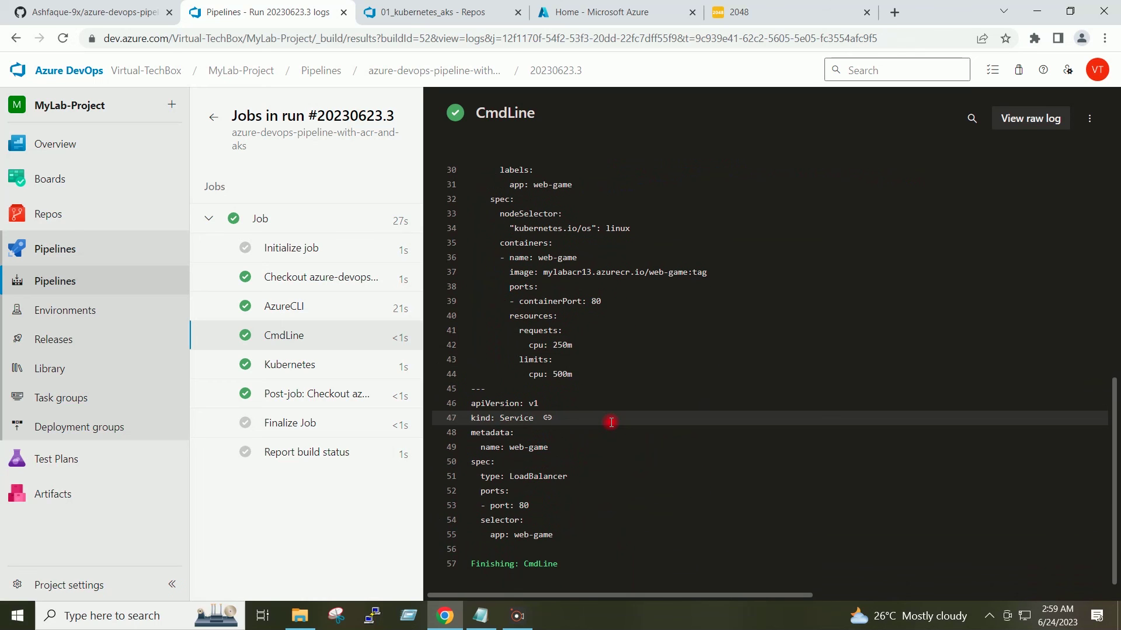
Review the new run's Kubernetes log and locate the load balancer's ingress IP
click(288, 365)
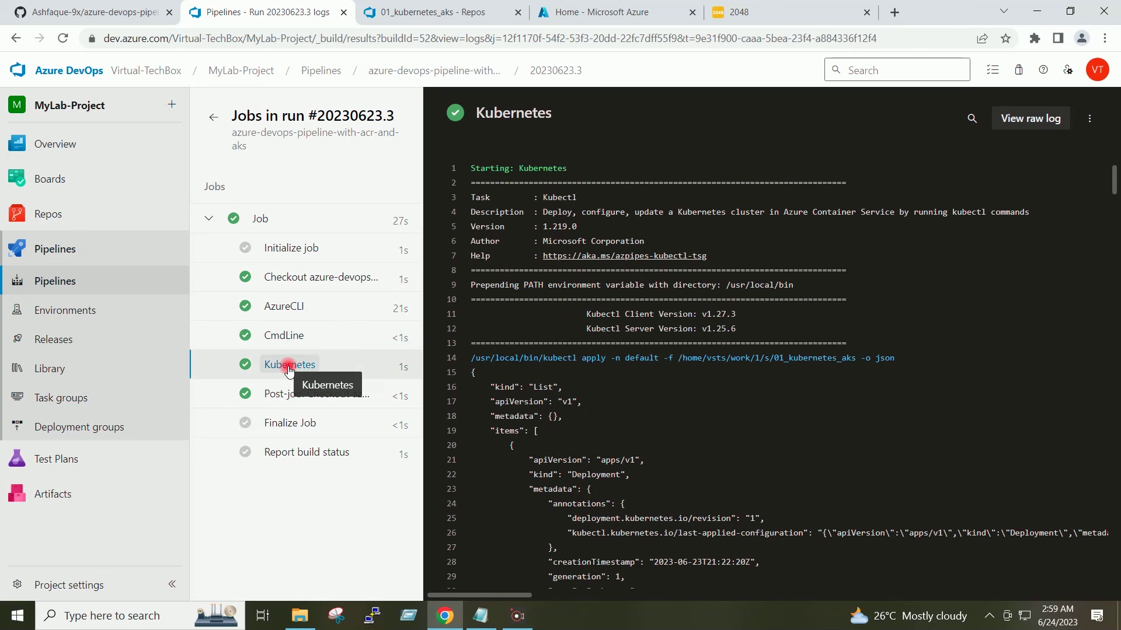
scroll(790, 329, down, 20)
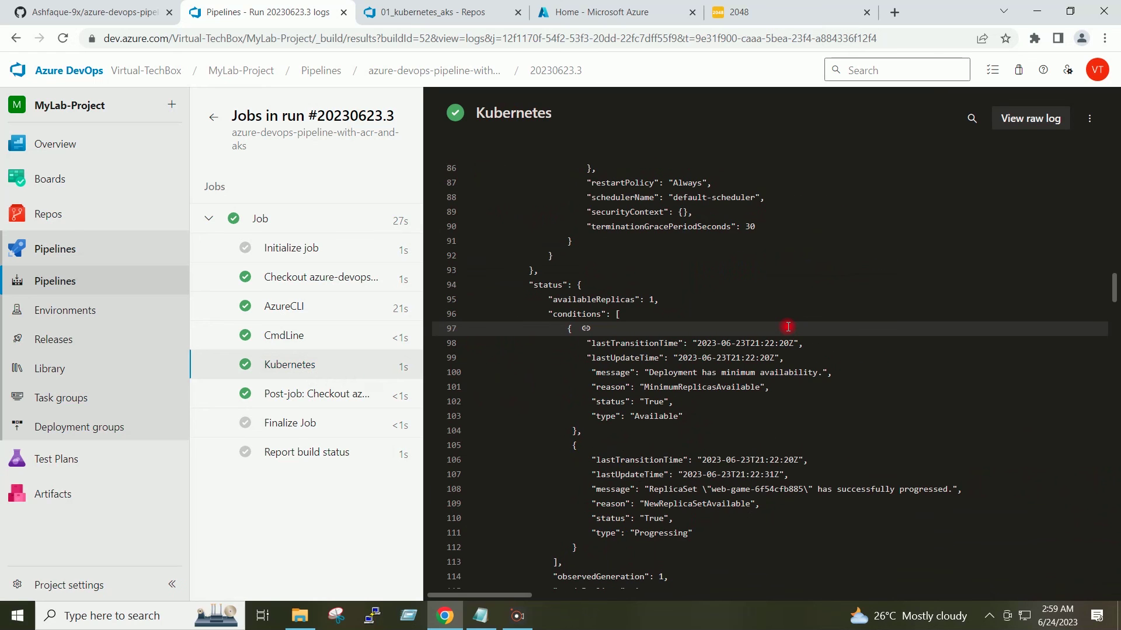
scroll(788, 327, down, 20)
scroll(786, 327, up, 6)
drag(712, 315, 645, 316)
click(730, 303)
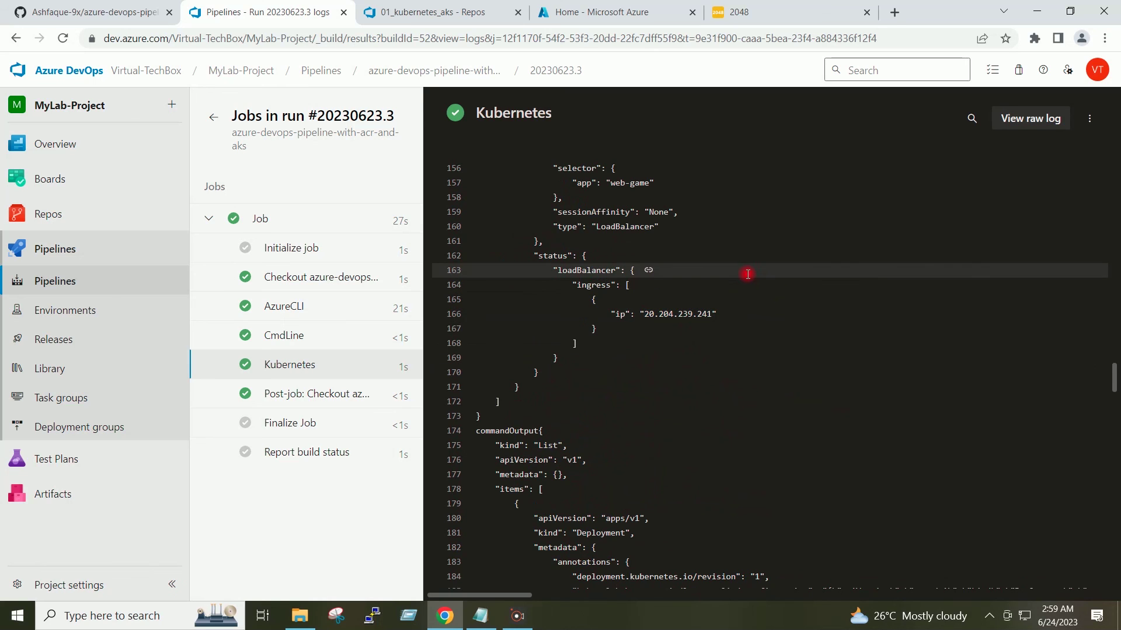
Switch to the deployed 2048 game, reload the page and start a new game
click(747, 11)
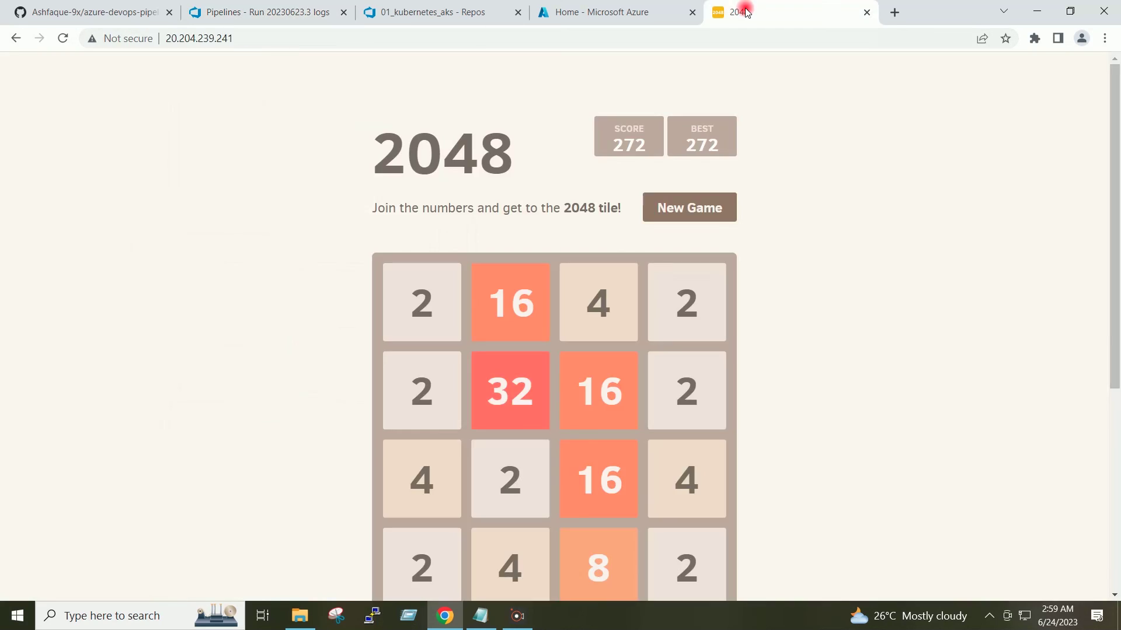
click(63, 39)
click(63, 39)
click(62, 39)
click(689, 214)
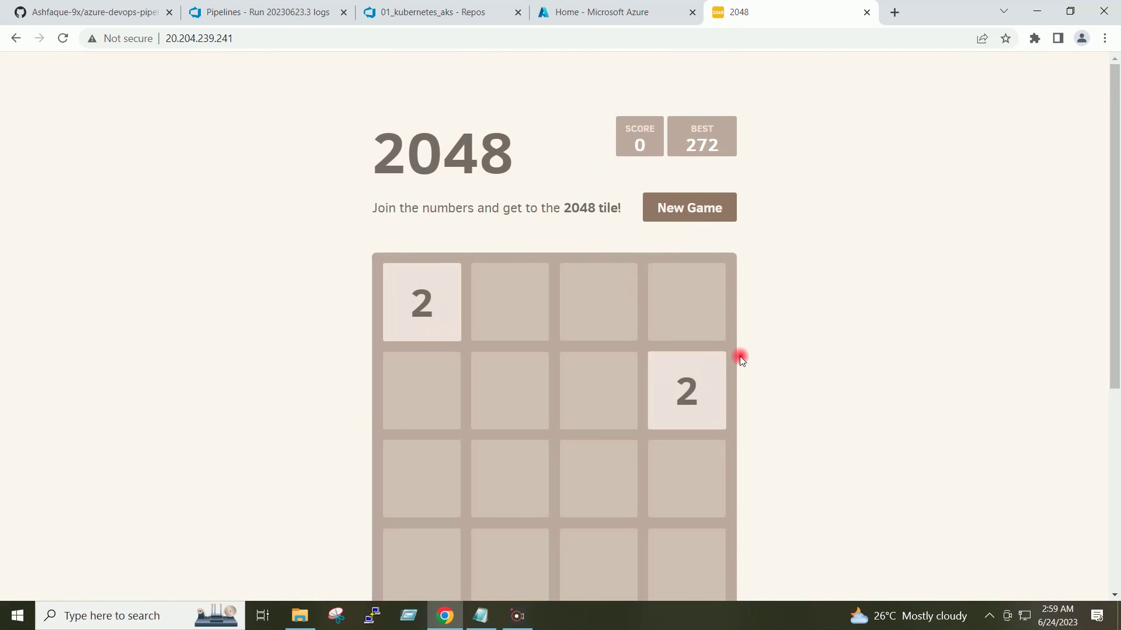
Play the redeployed 2048 game with repeated sideways and vertical tile slides until the game ends
key(Left)
key(Right)
key(Right)
key(Right)
key(Left)
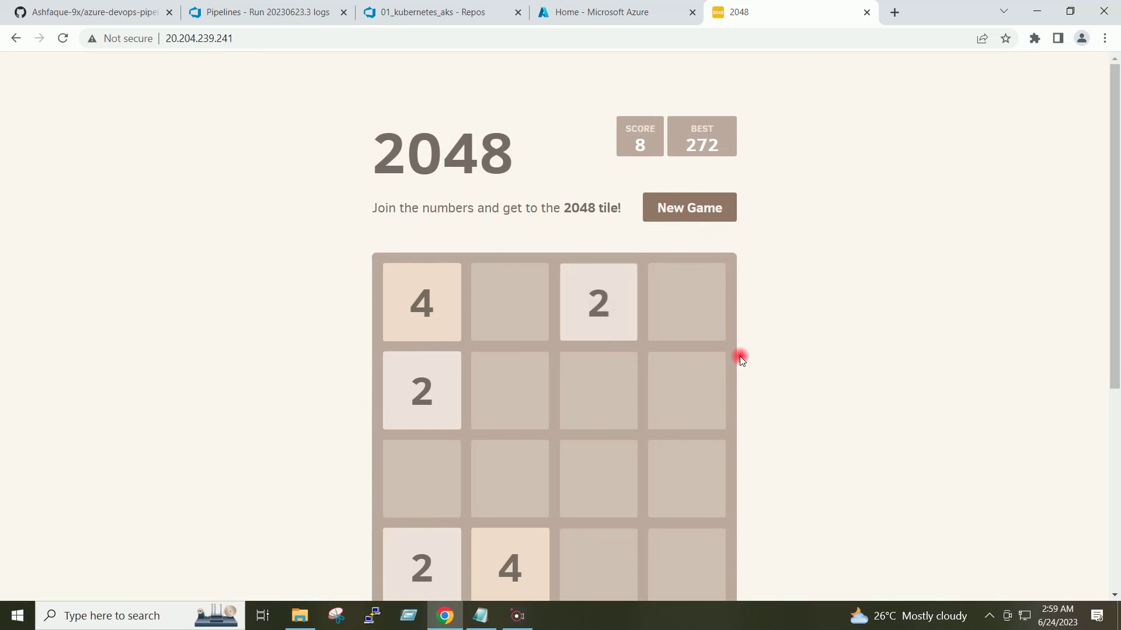
key(Right)
key(Left)
key(Right)
key(Left)
key(Right)
key(Left)
key(Right)
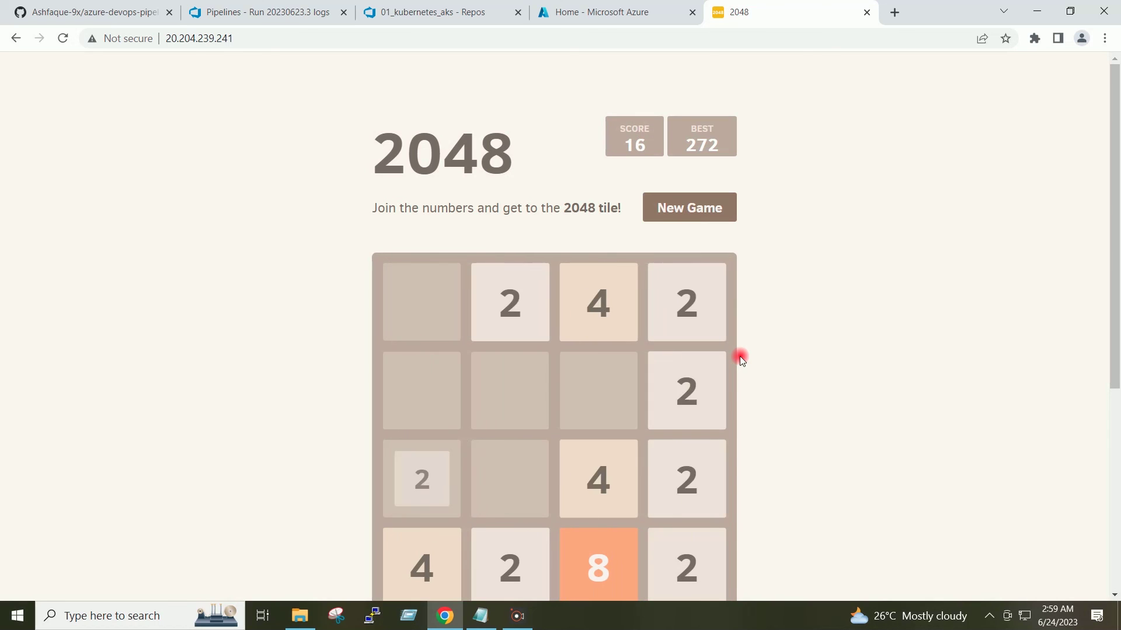
key(Left)
key(Right)
key(Left)
key(Right)
key(Left)
key(Right)
key(Left)
key(Right)
key(Left)
key(Down)
key(Down)
key(Down)
key(Up)
key(Down)
key(Down)
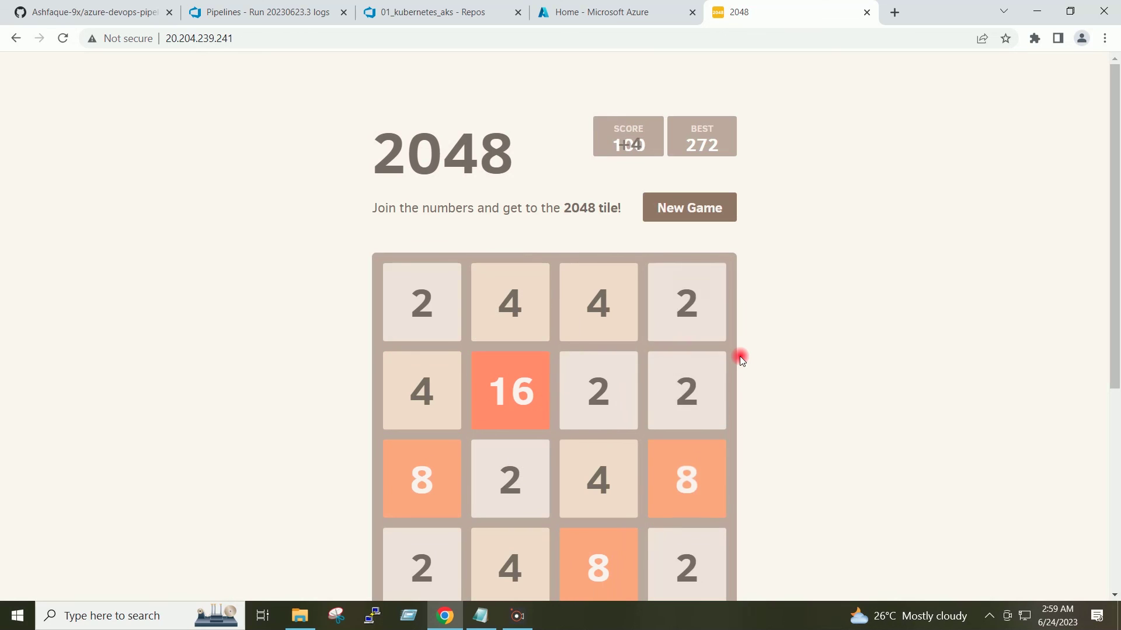
key(Left)
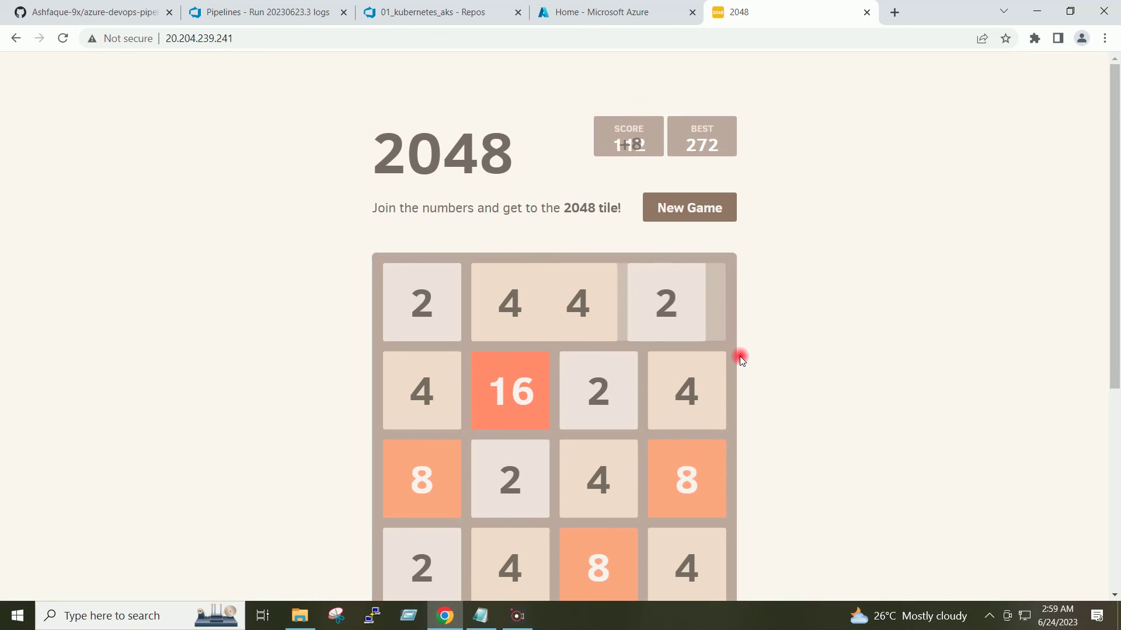
key(Left)
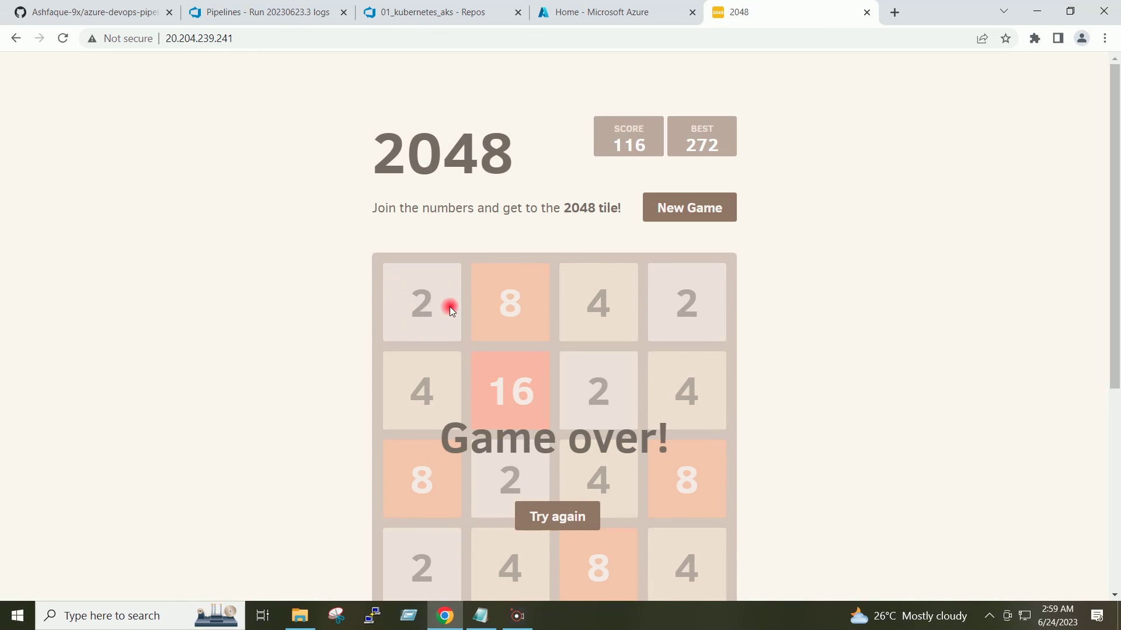
Restart the finished 2048 game, and return to Azure DevOps to view the summary of pipeline run #20230623.3
click(538, 516)
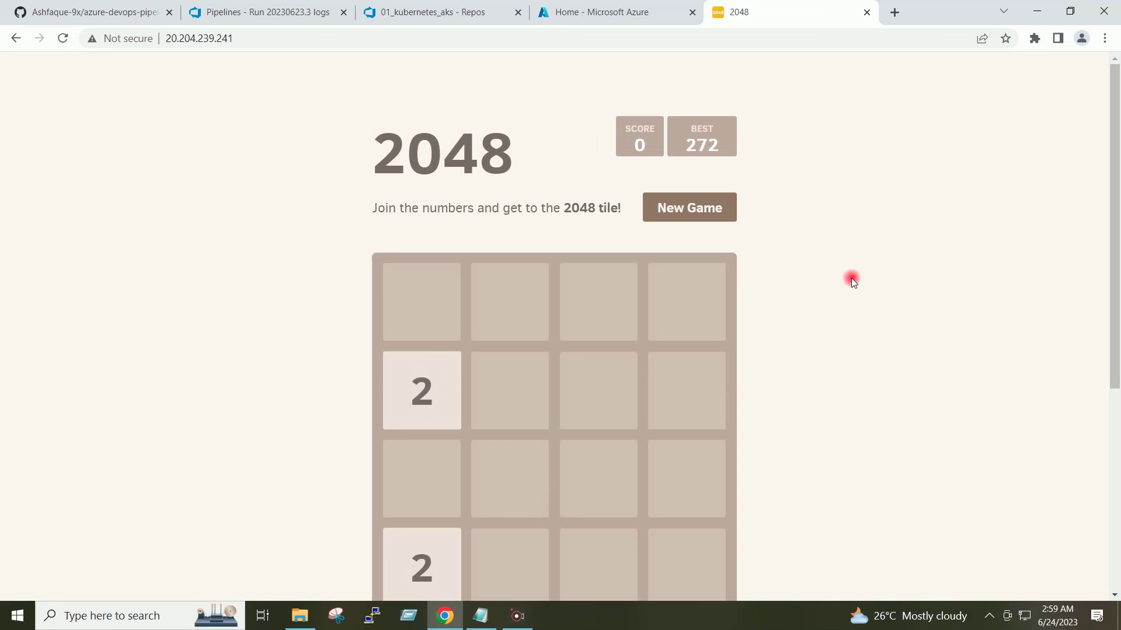
click(247, 10)
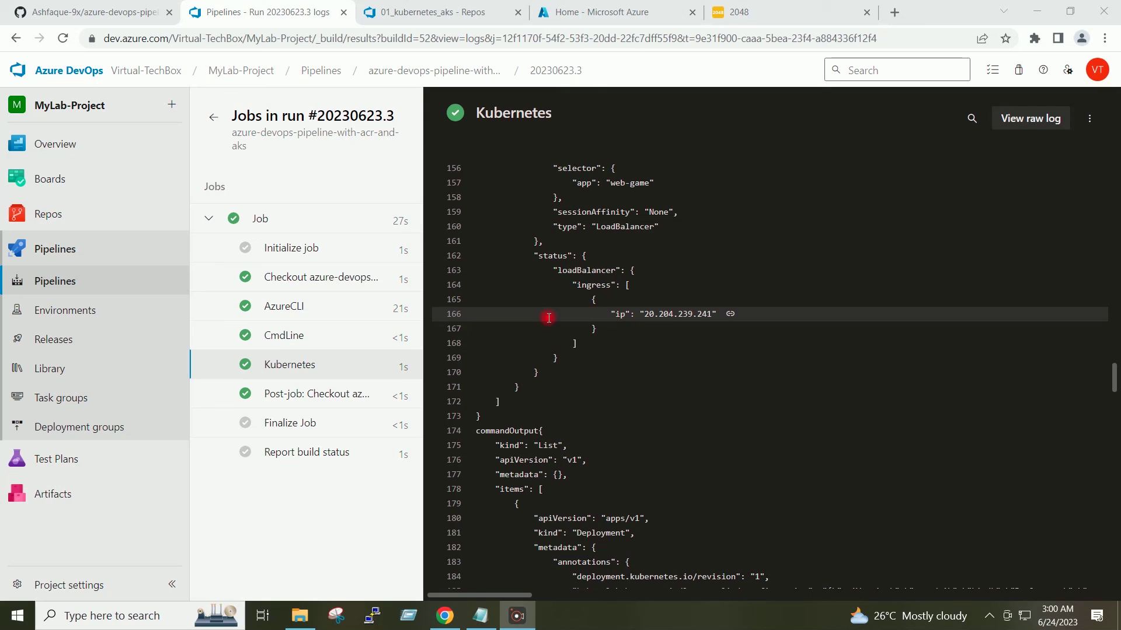
click(213, 118)
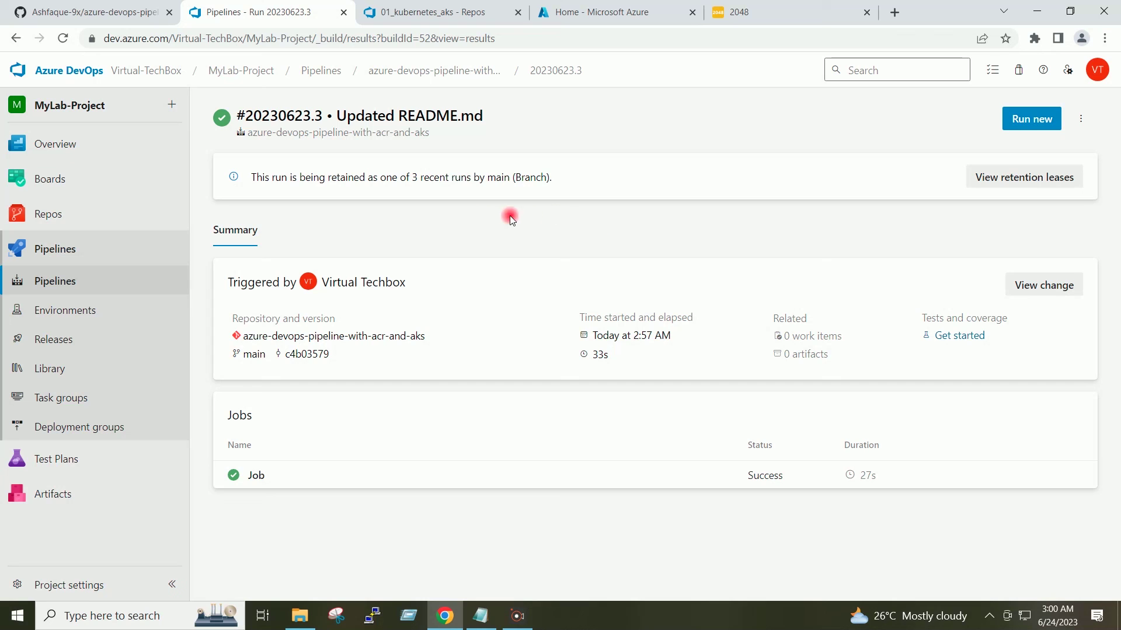
View the MyLab-Project overview, and review the azure-devops-pipeline-with-acr-and-aks repository on GitHub and its copy in Azure Repos
click(235, 73)
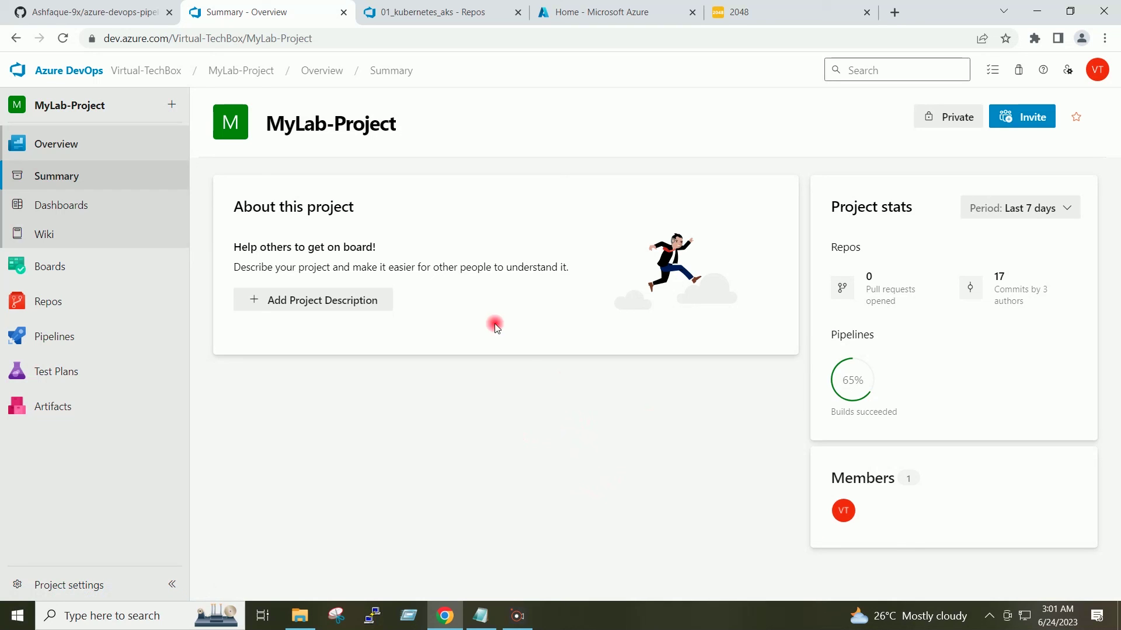
click(36, 12)
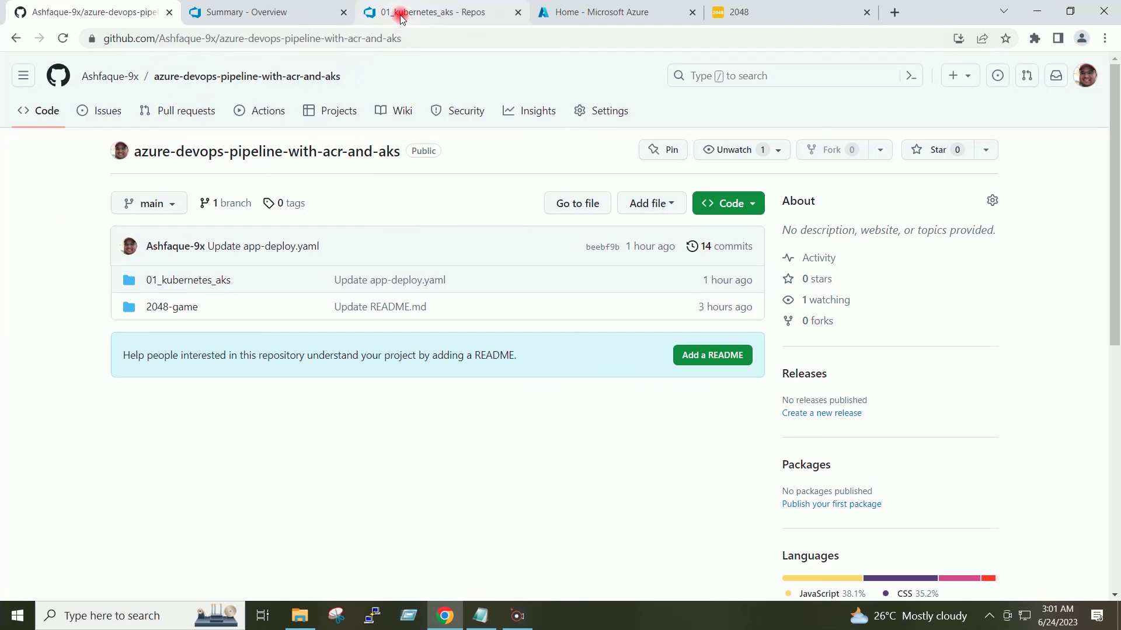
click(430, 14)
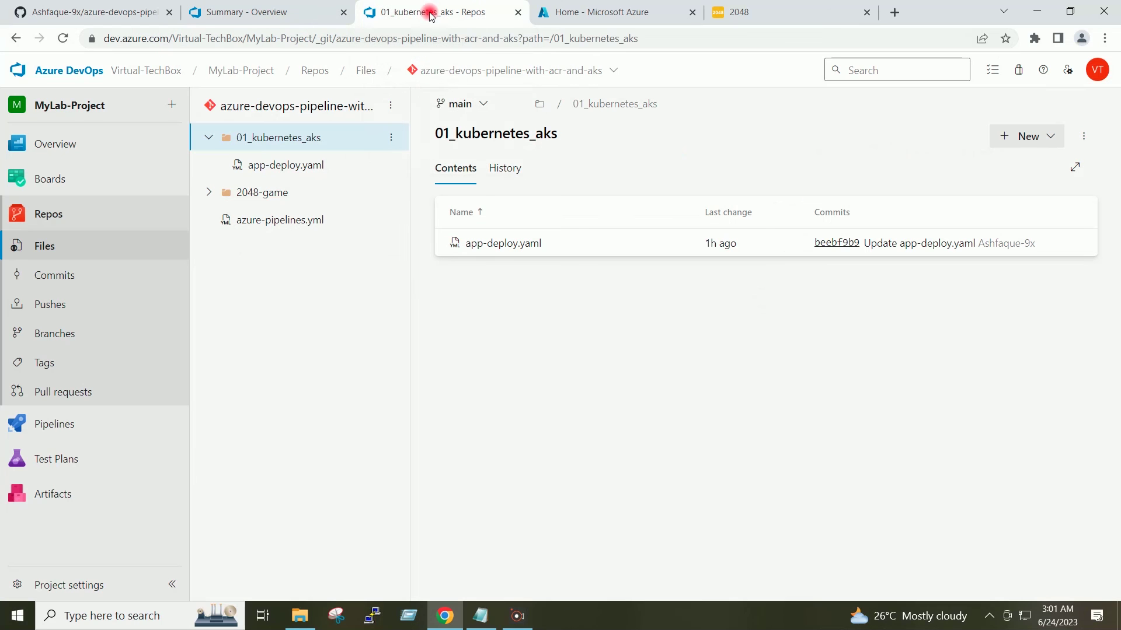